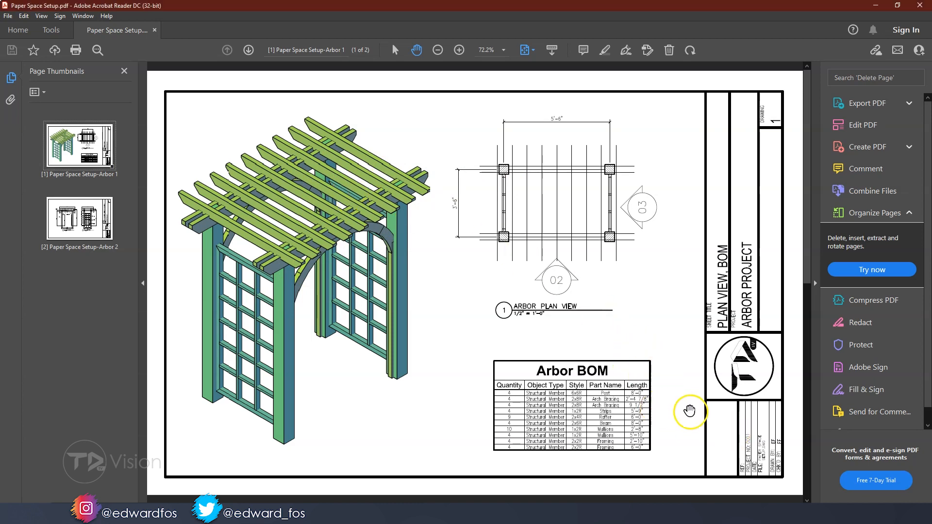
# Examine the title block of the first Arbor sheet in the PDF, including its project, file and sheet title fields
pyautogui.keyDown('ctrl'); pyautogui.scroll(3, 725, 430); pyautogui.keyUp('ctrl')
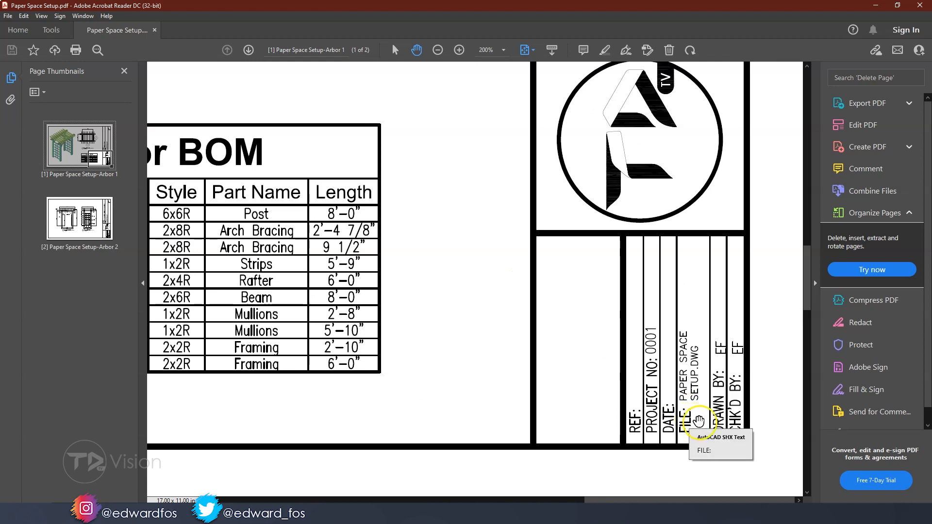
pyautogui.keyDown('ctrl'); pyautogui.scroll(3, 699, 420); pyautogui.keyUp('ctrl')
pyautogui.keyDown('ctrl'); pyautogui.scroll(-4, 662, 404); pyautogui.keyUp('ctrl')
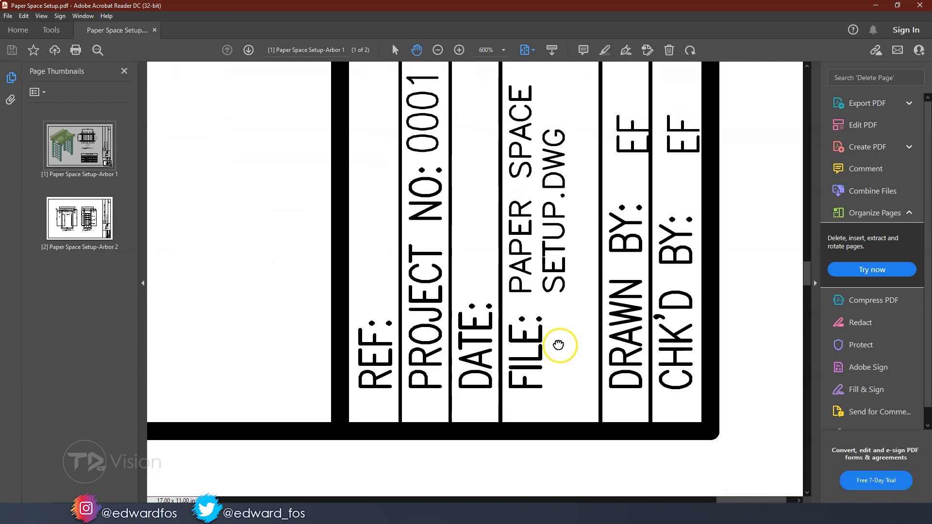
pyautogui.keyDown('ctrl'); pyautogui.scroll(-2, 558, 367); pyautogui.keyUp('ctrl')
pyautogui.keyDown('ctrl'); pyautogui.scroll(1, 558, 363); pyautogui.keyUp('ctrl')
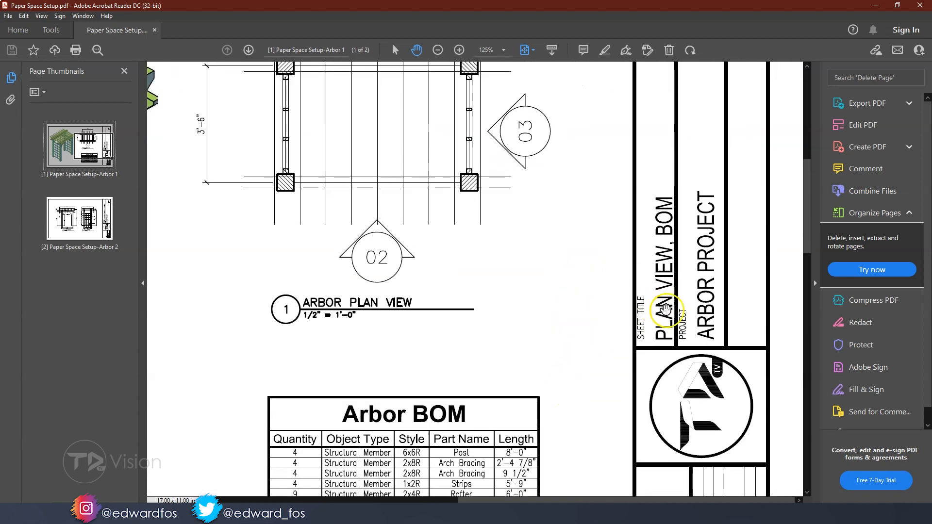
pyautogui.keyDown('ctrl'); pyautogui.scroll(1, 679, 316); pyautogui.keyUp('ctrl')
pyautogui.keyDown('ctrl'); pyautogui.scroll(-5, 635, 380); pyautogui.keyUp('ctrl')
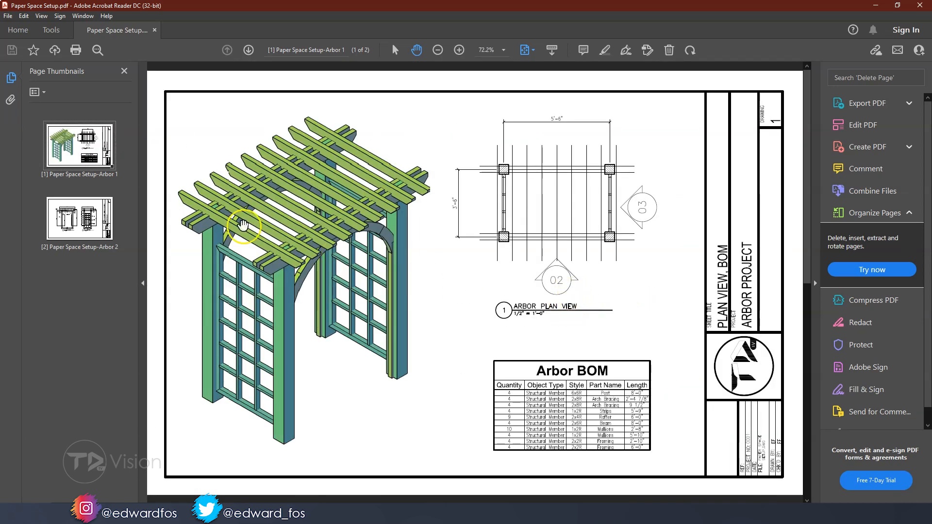
# Examine the front and right elevations with their dimensions on the second Arbor sheet, and return to the first sheet
pyautogui.click(85, 219)
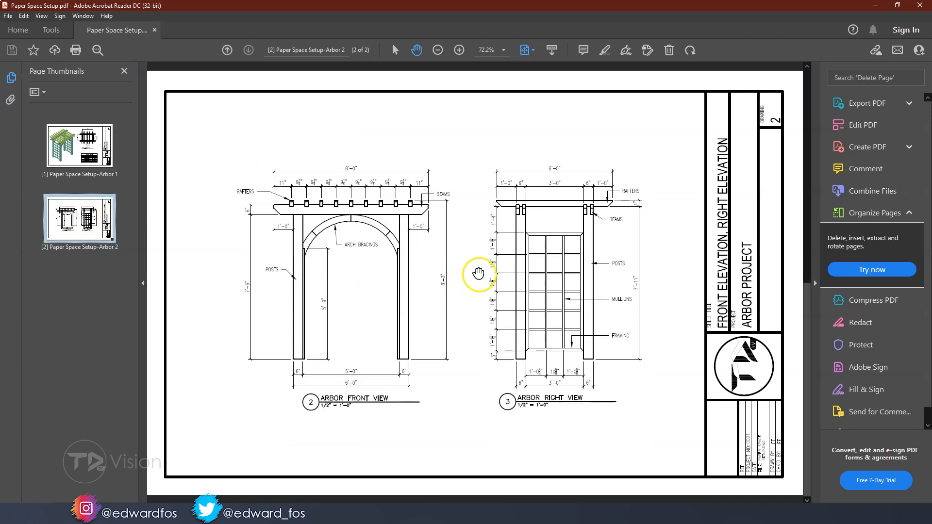
pyautogui.keyDown('ctrl'); pyautogui.scroll(1, 320, 226); pyautogui.keyUp('ctrl')
pyautogui.keyDown('ctrl'); pyautogui.scroll(3, 320, 226); pyautogui.keyUp('ctrl')
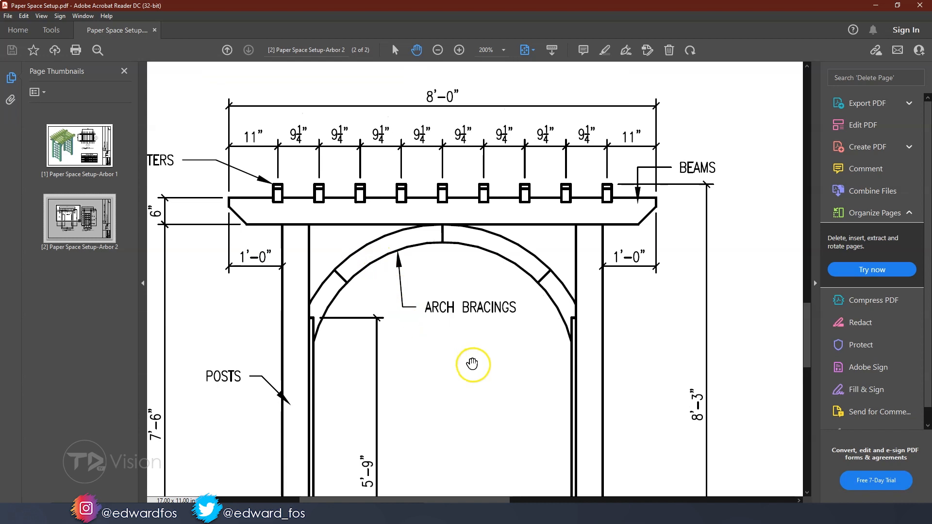
pyautogui.scroll(-8, 472, 366)
pyautogui.moveTo(549, 371); pyautogui.dragTo(540, 336)
pyautogui.moveTo(656, 339); pyautogui.dragTo(343, 318)
pyautogui.moveTo(486, 322); pyautogui.dragTo(251, 327)
pyautogui.keyDown('ctrl'); pyautogui.scroll(-4, 517, 296); pyautogui.keyUp('ctrl')
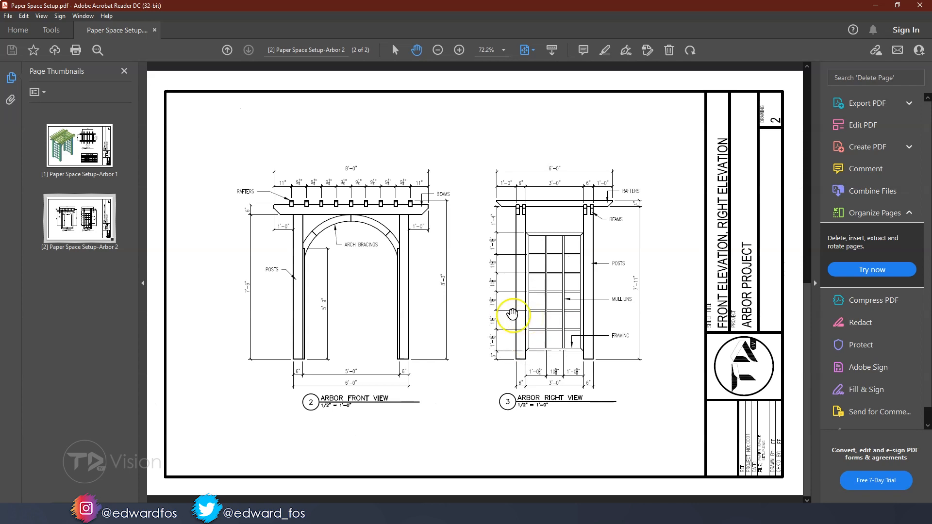
pyautogui.click(95, 154)
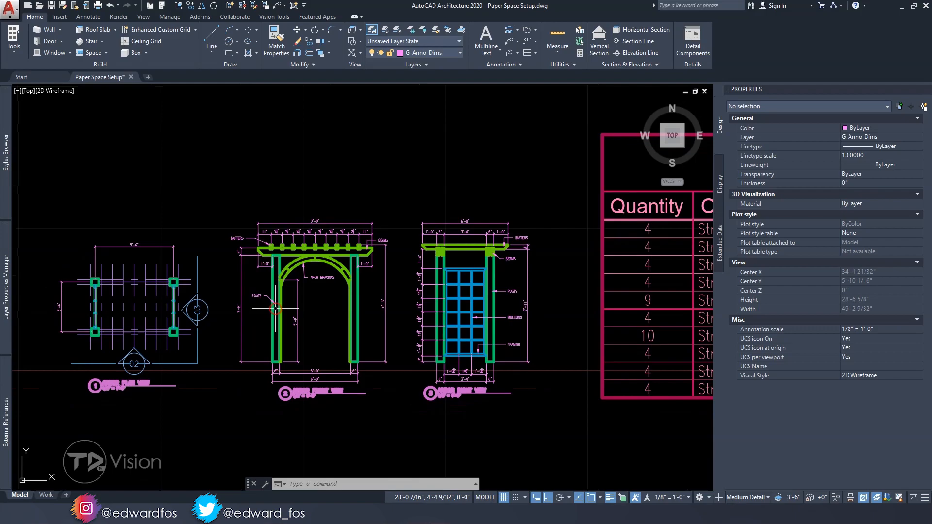
# In AutoCAD Architecture, inspect the arbor plan, front and right views of Paper Space Setup.dwg in model space
pyautogui.scroll(-3, 277, 308)
pyautogui.scroll(4, 275, 307)
pyautogui.scroll(-3, 271, 307)
pyautogui.scroll(1, 268, 307)
pyautogui.scroll(2, 268, 307)
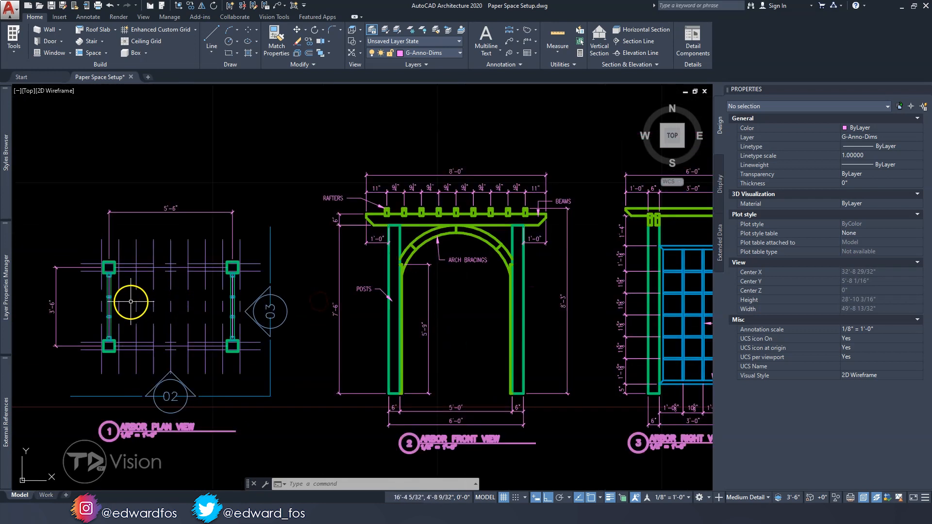
pyautogui.moveTo(329, 322); pyautogui.dragTo(379, 312, button='middle')
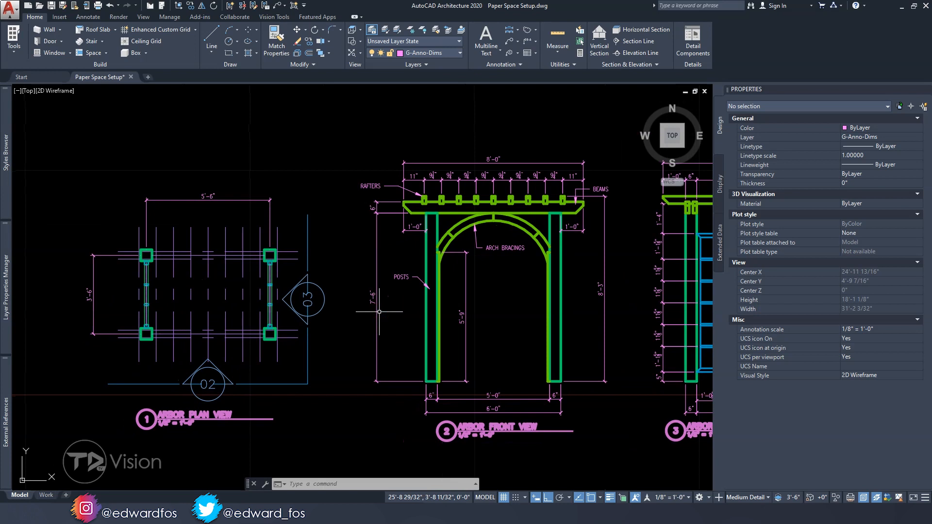
pyautogui.moveTo(481, 316); pyautogui.dragTo(254, 326, button='middle')
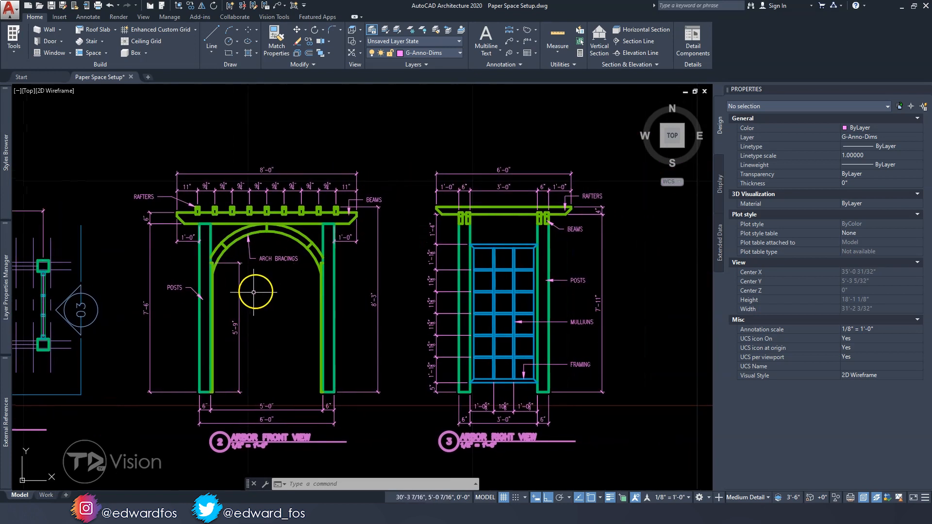
pyautogui.moveTo(351, 301)
pyautogui.mouseDown(button='middle')
pyautogui.moveTo(244, 293)
pyautogui.moveTo(431, 289)
pyautogui.mouseUp(button='middle')
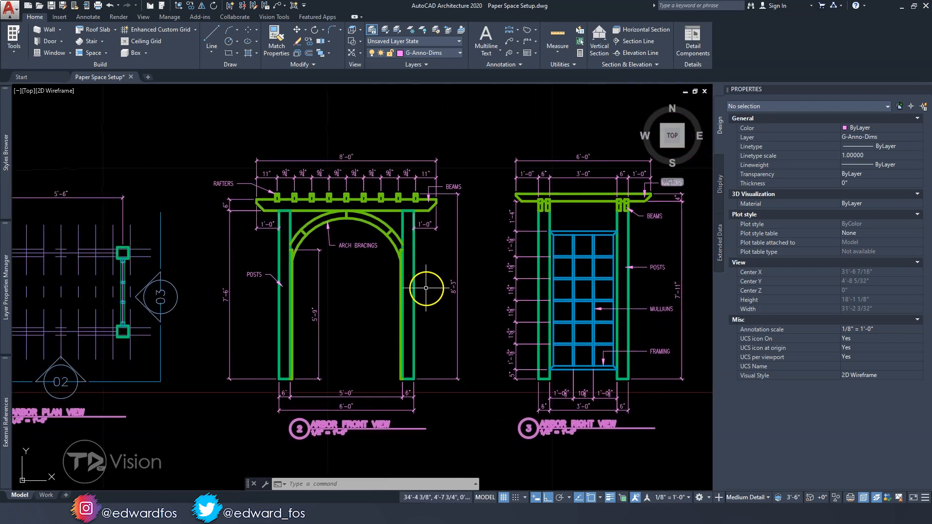
# Select the Arbor BOM schedule table, examine it alongside the arbor views, and clear the selection
pyautogui.scroll(-2, 426, 288)
pyautogui.moveTo(520, 285); pyautogui.dragTo(71, 295, button='middle')
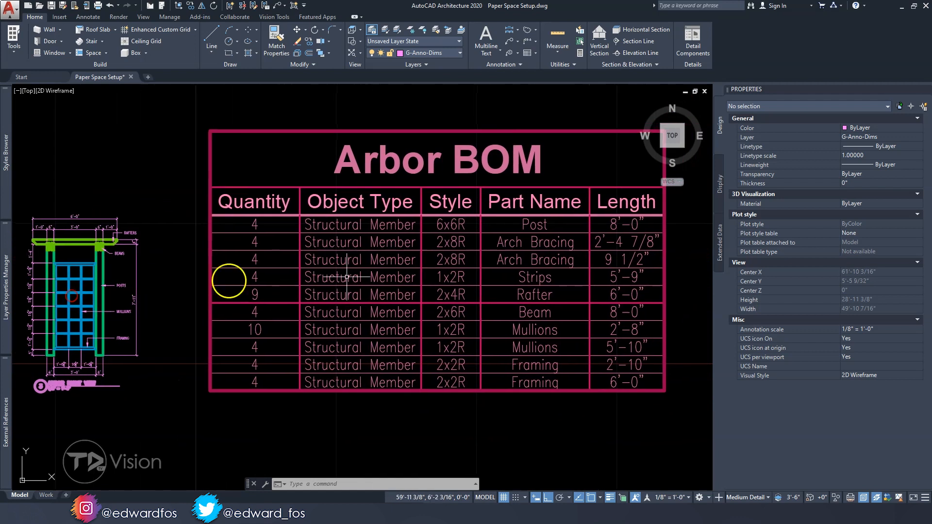
pyautogui.moveTo(347, 277); pyautogui.dragTo(312, 284, button='middle')
pyautogui.click(343, 266)
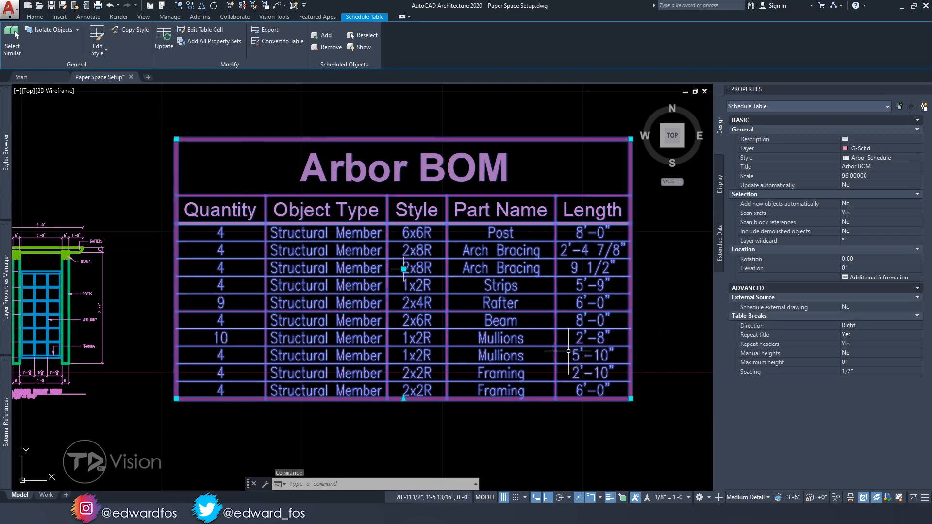
pyautogui.moveTo(319, 284); pyautogui.dragTo(542, 283, button='middle')
pyautogui.moveTo(182, 264); pyautogui.dragTo(371, 261, button='middle')
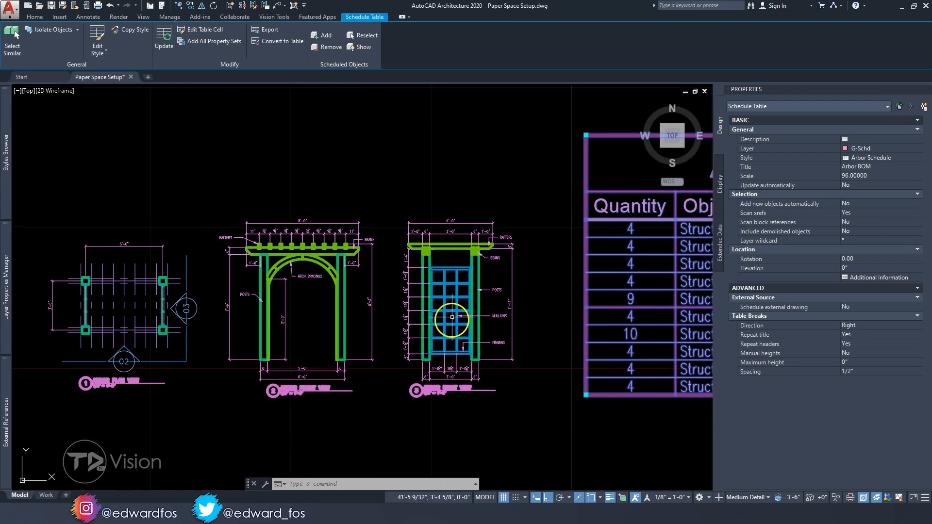
pyautogui.moveTo(458, 339); pyautogui.dragTo(221, 321, button='middle')
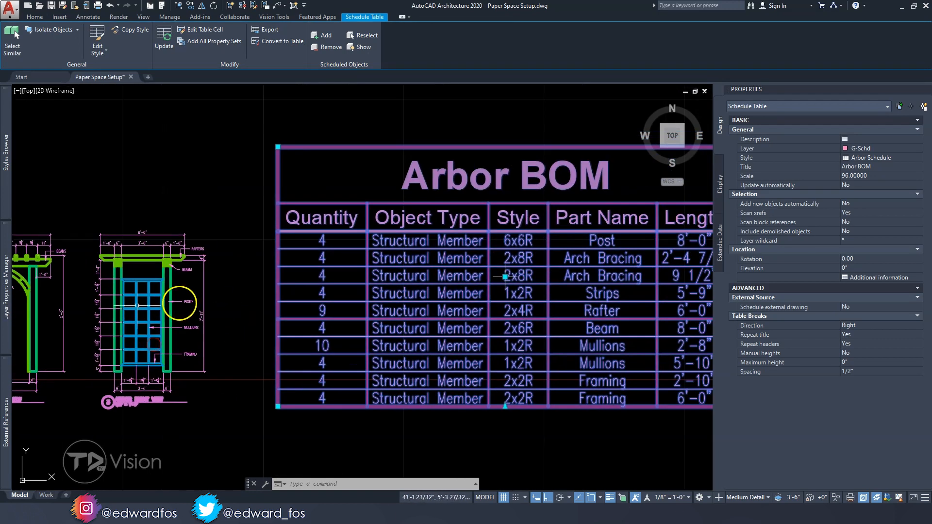
pyautogui.moveTo(361, 322); pyautogui.dragTo(260, 328, button='middle')
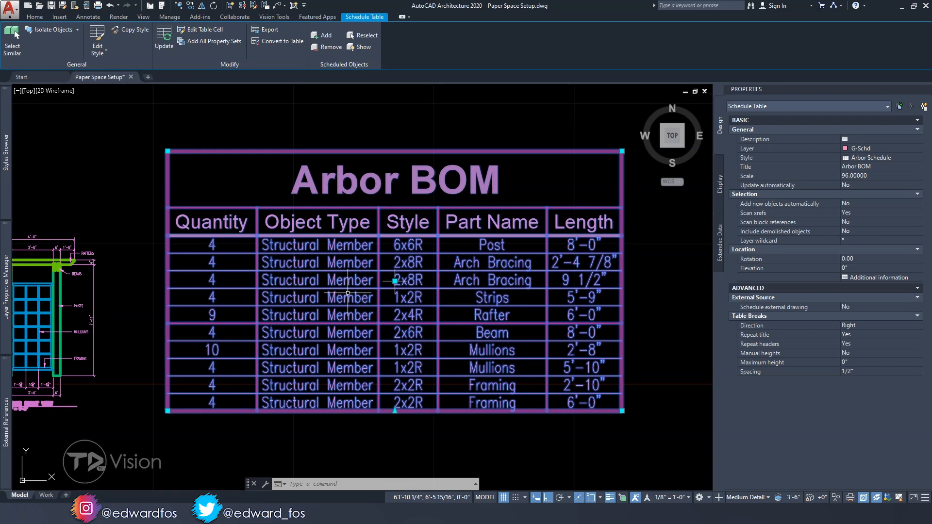
pyautogui.scroll(-4, 347, 293)
pyautogui.moveTo(259, 306); pyautogui.dragTo(353, 299, button='middle')
pyautogui.scroll(2, 352, 299)
pyautogui.press('Escape')
pyautogui.press('Escape')
pyautogui.press('Escape')
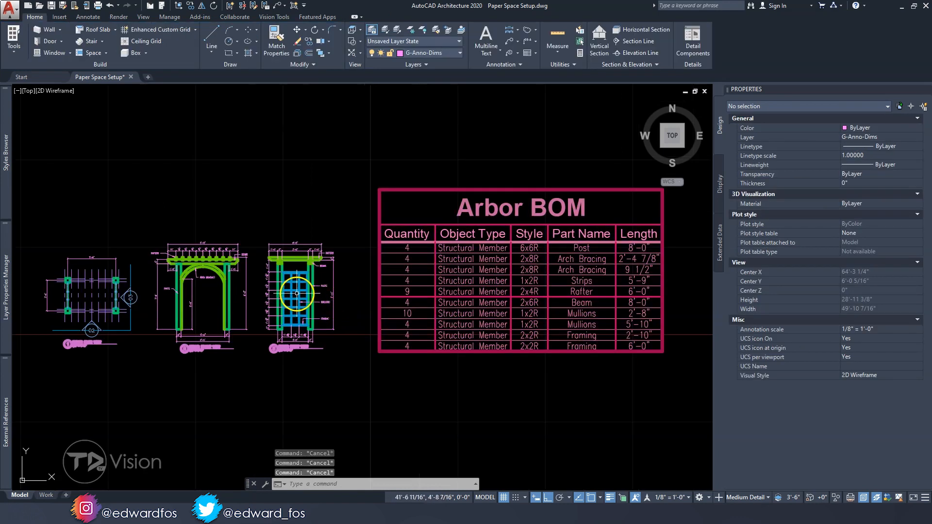
pyautogui.moveTo(297, 294); pyautogui.dragTo(298, 315, button='middle')
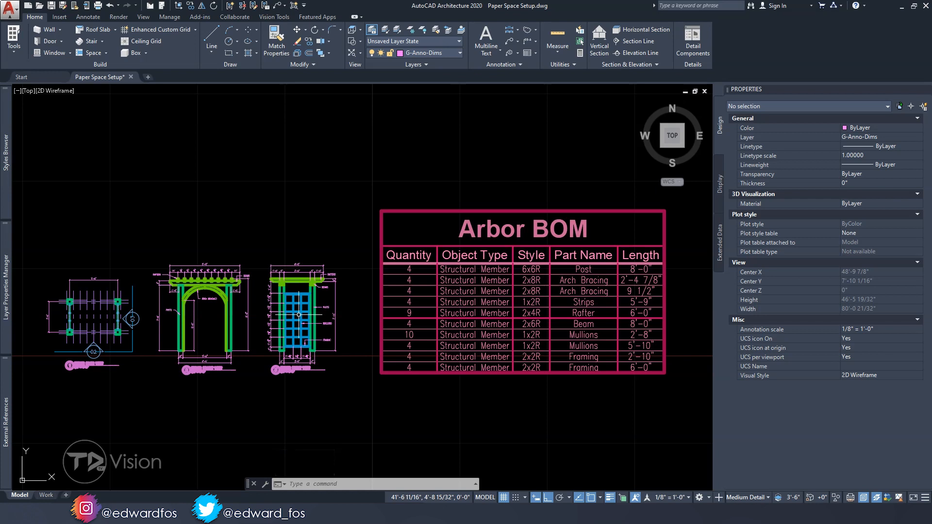
# Window-select the three arbor views together with the Arbor BOM table, and clear the selection
pyautogui.click(33, 204)
pyautogui.scroll(-3, 308, 395)
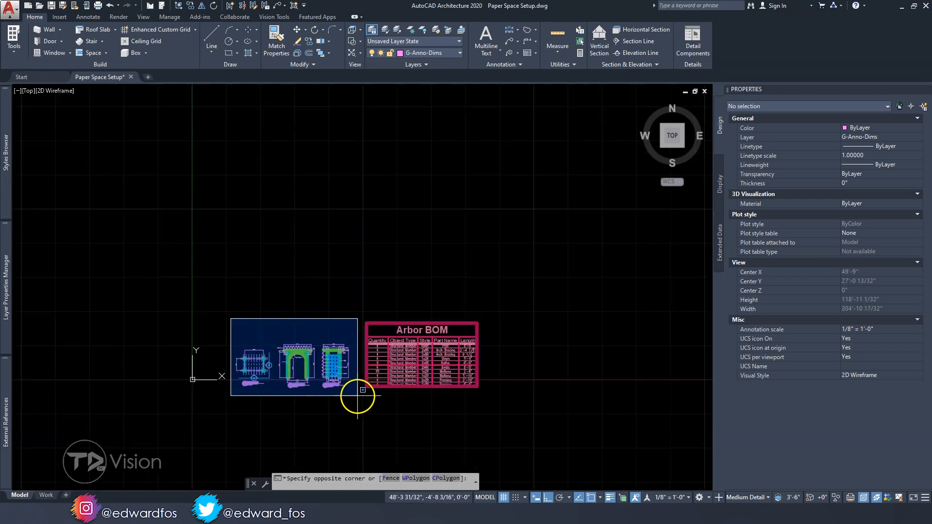
pyautogui.click(497, 404)
pyautogui.scroll(5, 276, 376)
pyautogui.moveTo(354, 369); pyautogui.dragTo(256, 364, button='middle')
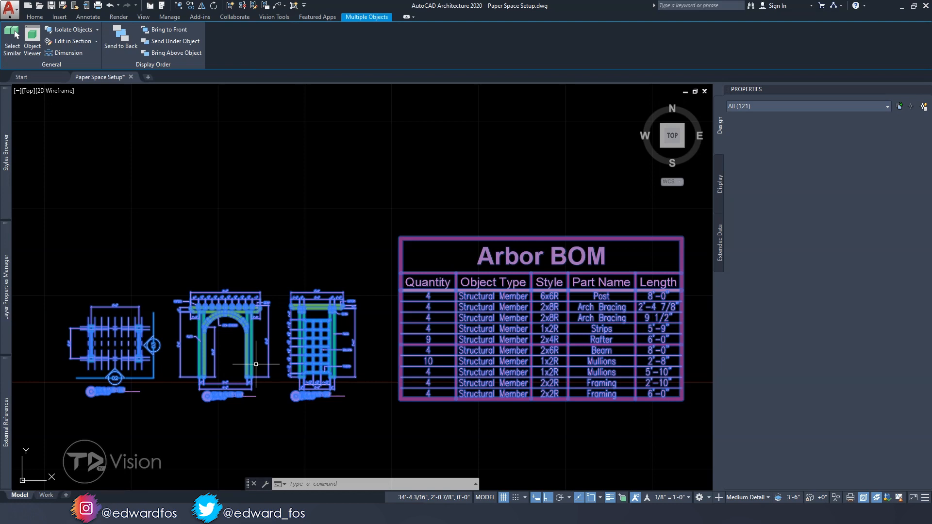
pyautogui.press('Escape')
pyautogui.press('Escape')
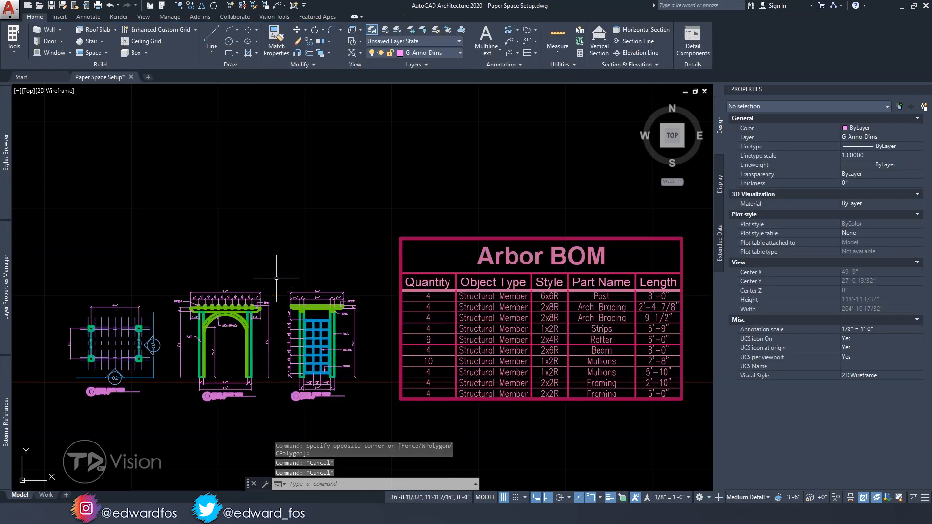
# Open the Sheet Set Manager with the SHEETSET command, look it over, and close it
pyautogui.write('sheet')
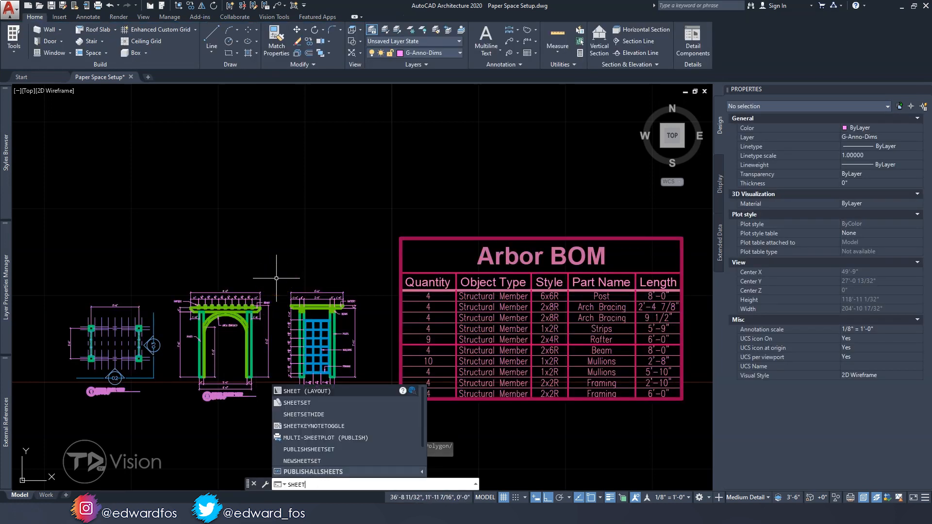
pyautogui.press('Return')
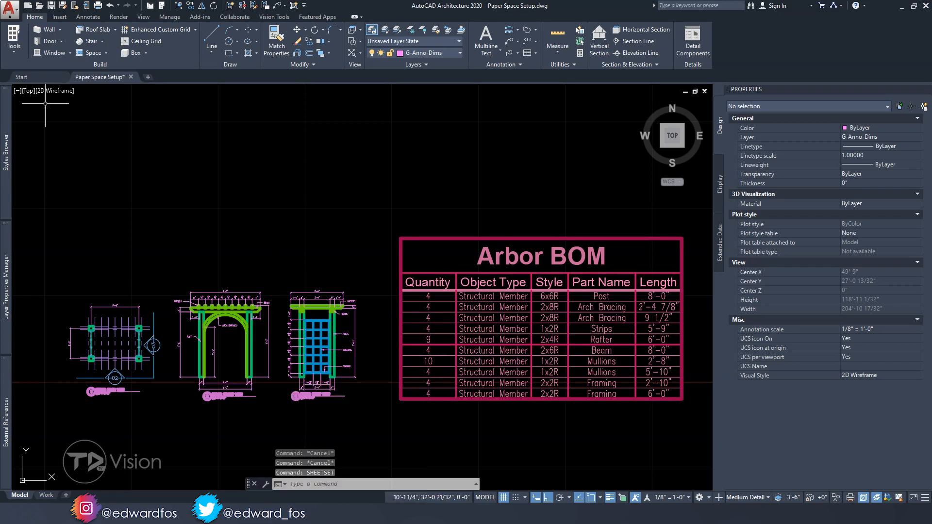
pyautogui.click(130, 331)
pyautogui.moveTo(130, 332); pyautogui.dragTo(76, 160)
pyautogui.click(76, 183)
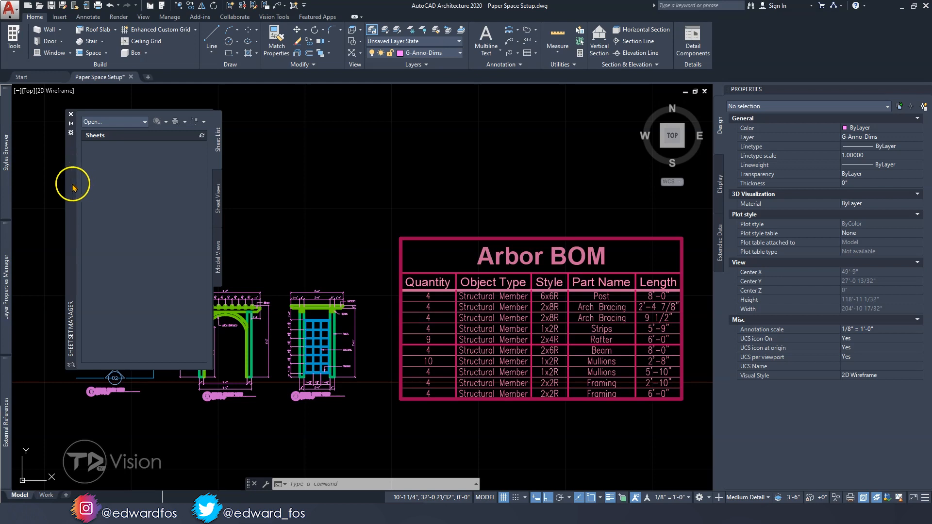
pyautogui.click(70, 114)
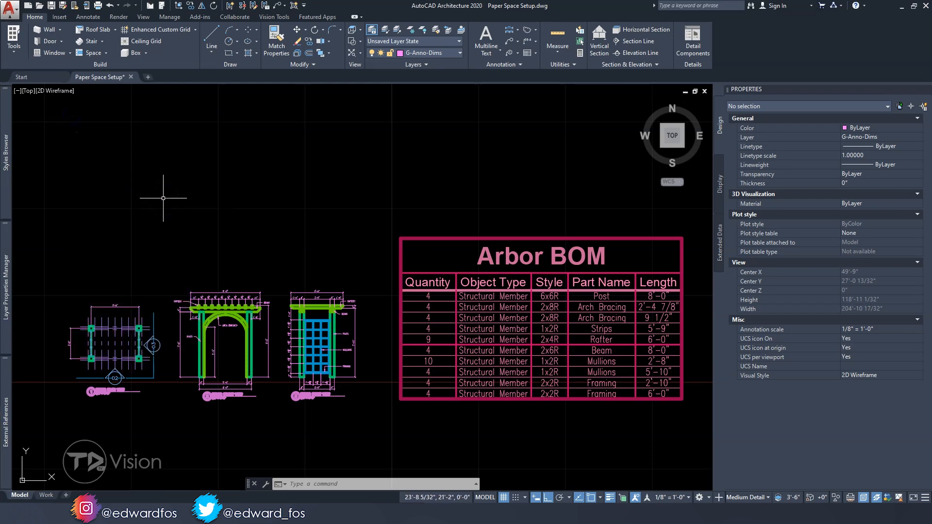
# Set the One Bedroom House project as the current project in the Project Browser, and close the browser
pyautogui.click(162, 9)
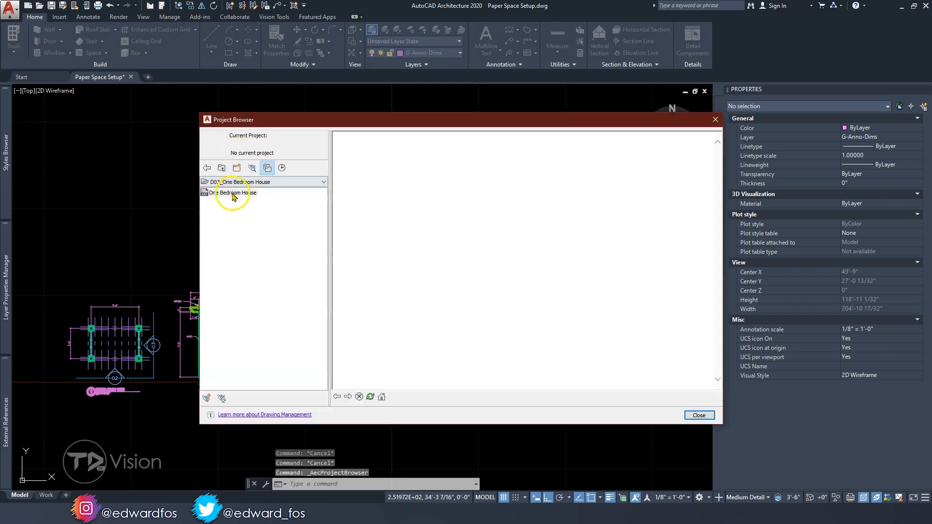
pyautogui.doubleClick(233, 194)
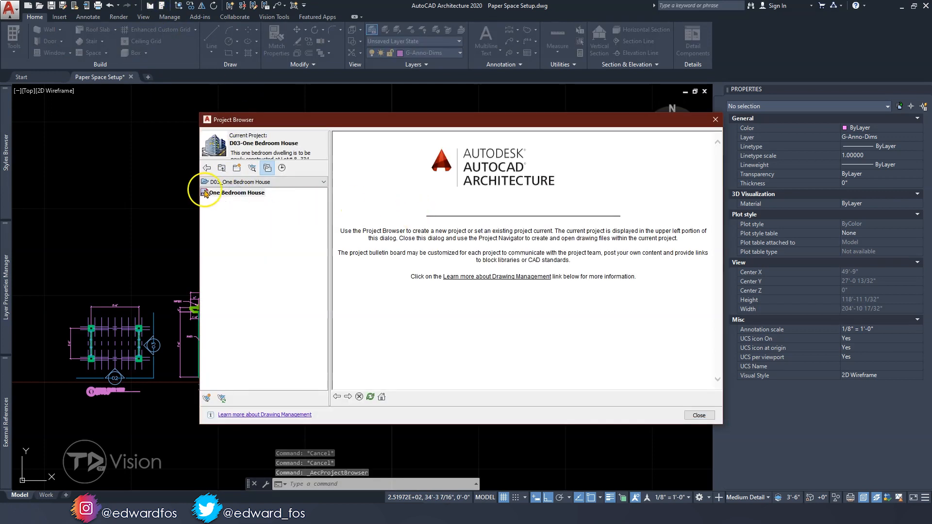
pyautogui.click(697, 416)
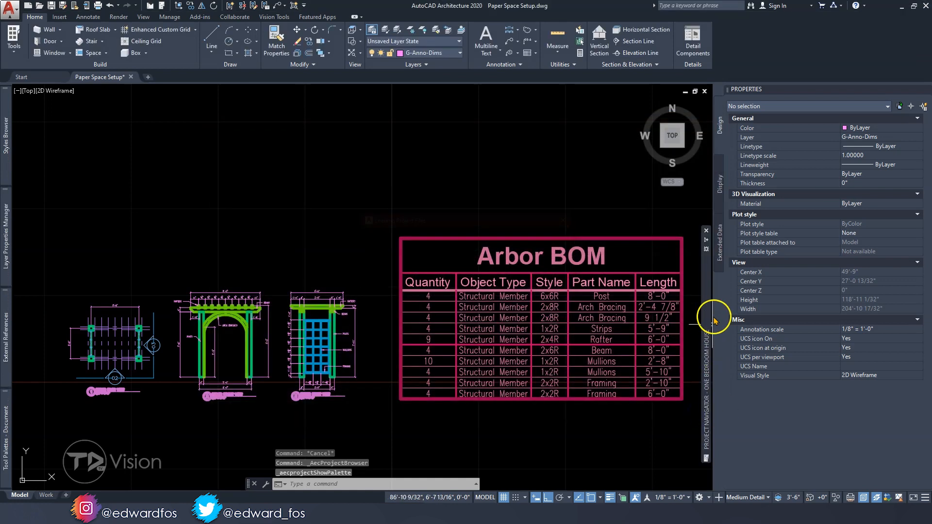
# Show the project's sheets in the Project Navigator and examine those under the Architectural, MEP and STRUCTURAL subsets
pyautogui.moveTo(709, 313)
pyautogui.click(484, 421)
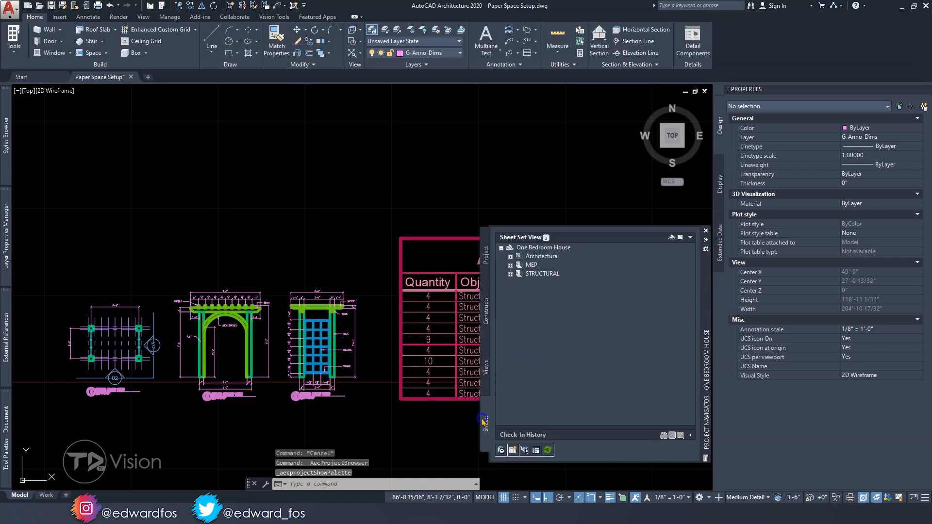
pyautogui.click(510, 257)
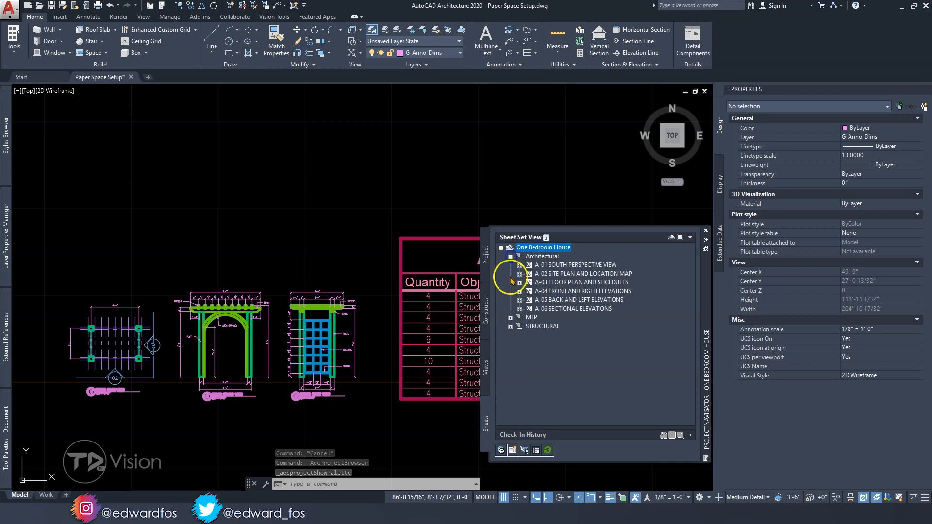
pyautogui.click(510, 318)
pyautogui.click(510, 344)
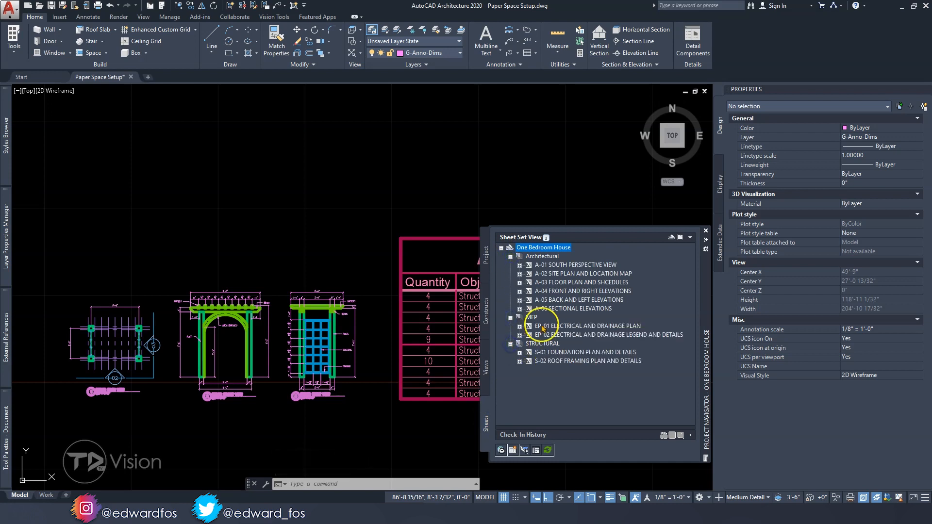
pyautogui.moveTo(545, 251)
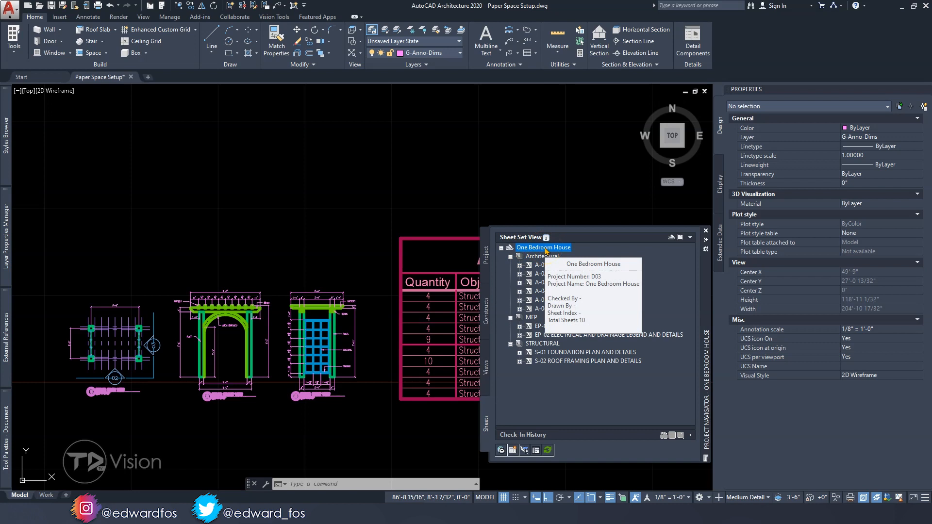
pyautogui.click(547, 265)
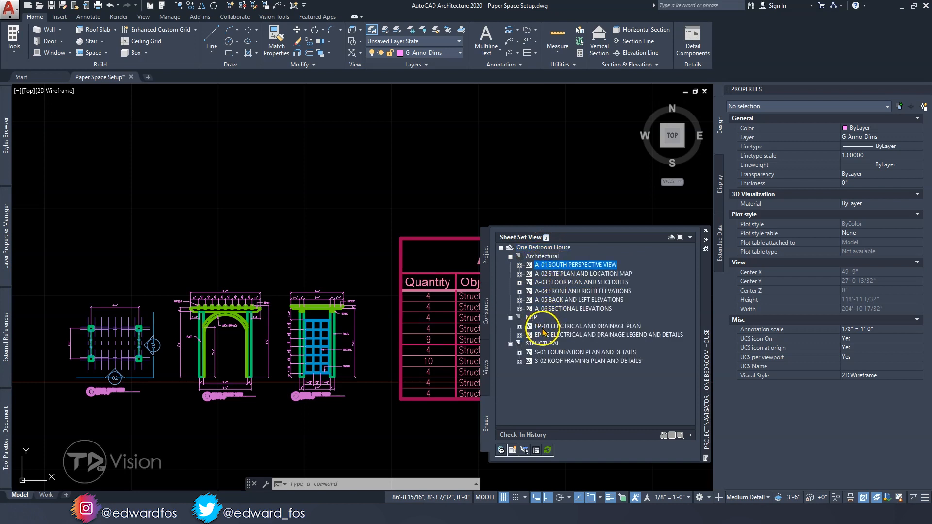
pyautogui.click(546, 362)
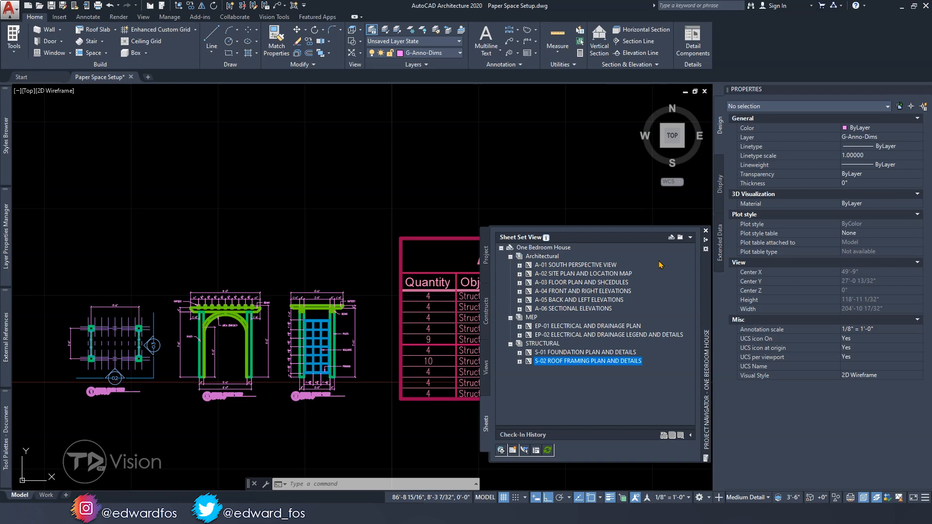
# Close the Project Navigator and switch from model space to the Work layout
pyautogui.click(705, 230)
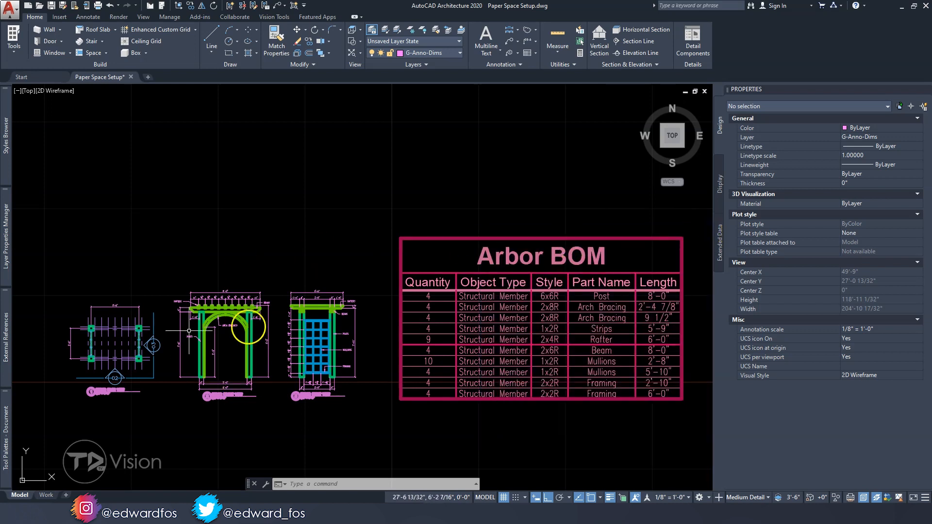
pyautogui.moveTo(232, 347); pyautogui.dragTo(256, 333, button='middle')
pyautogui.scroll(2, 204, 342)
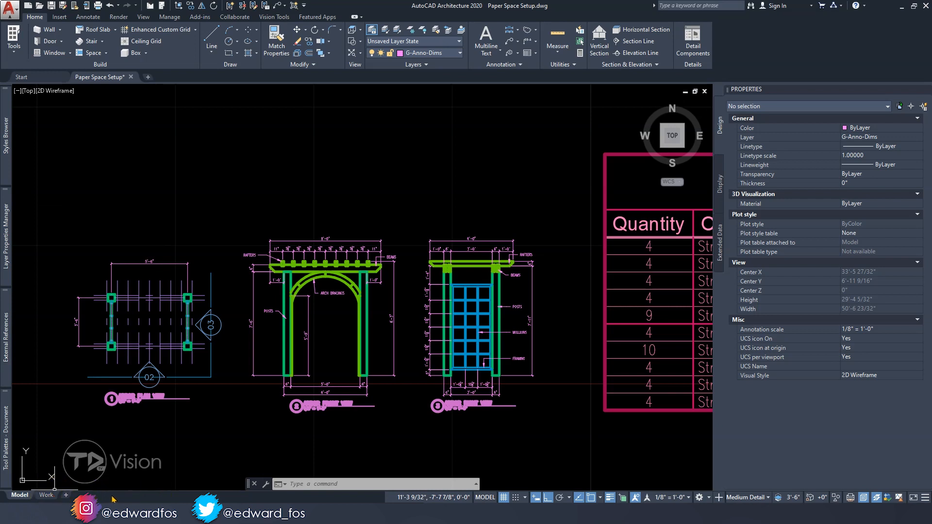
pyautogui.scroll(-2, 208, 333)
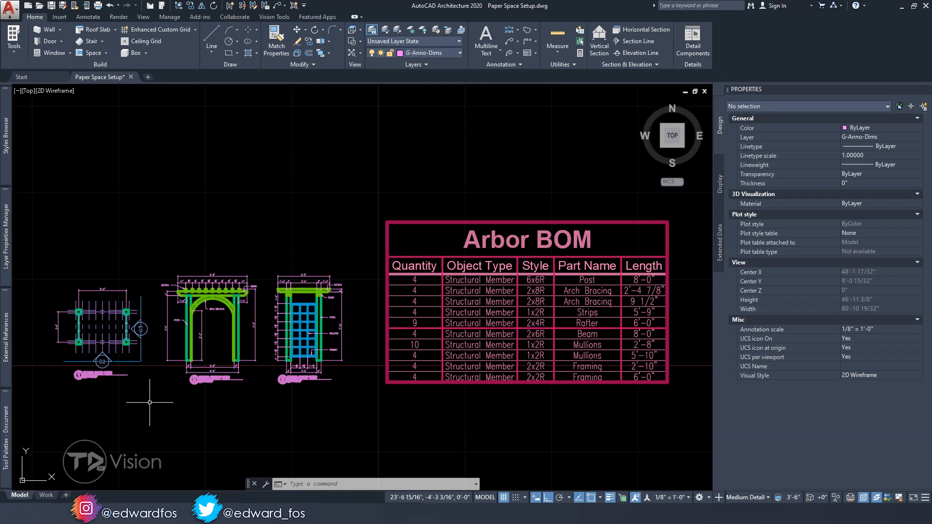
pyautogui.moveTo(50, 497)
pyautogui.click(47, 495)
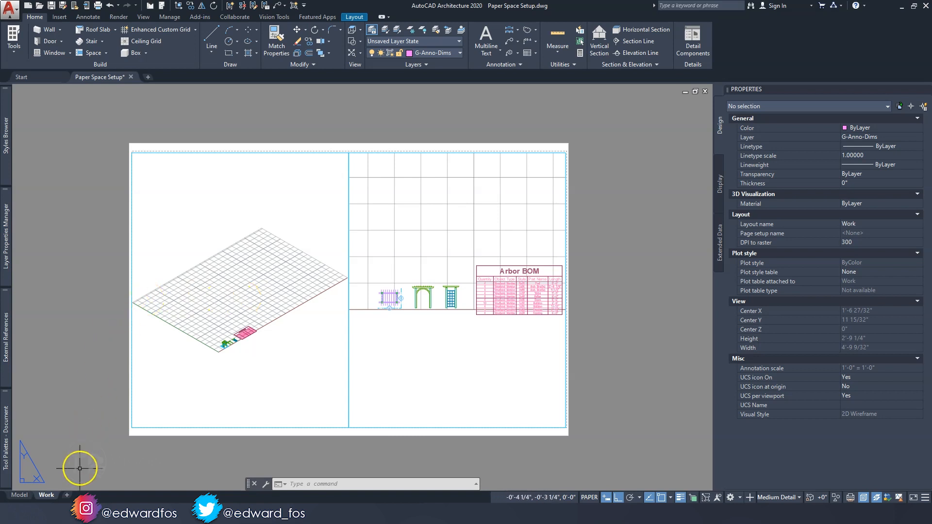
# Add two new layouts to the drawing and rename the second one a1sdf3sd1f3s2d1f
pyautogui.click(68, 496)
pyautogui.click(98, 496)
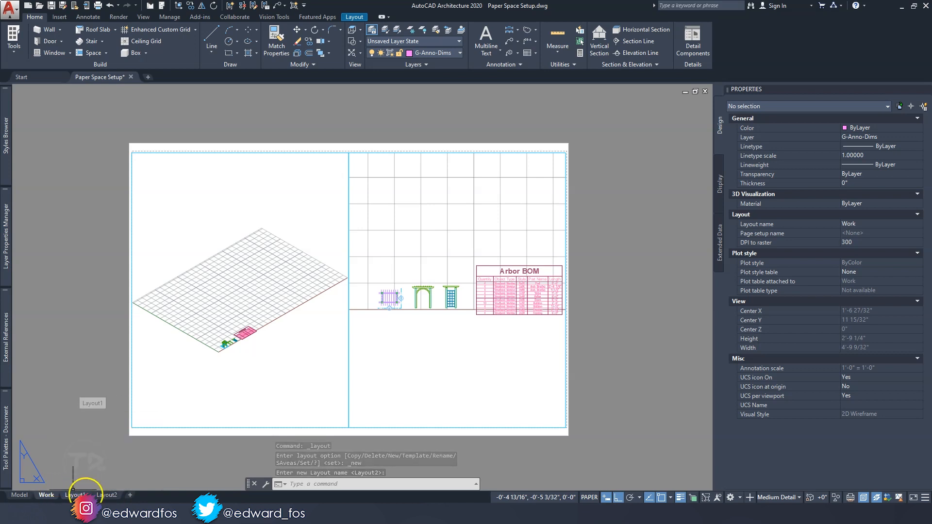
pyautogui.moveTo(106, 496)
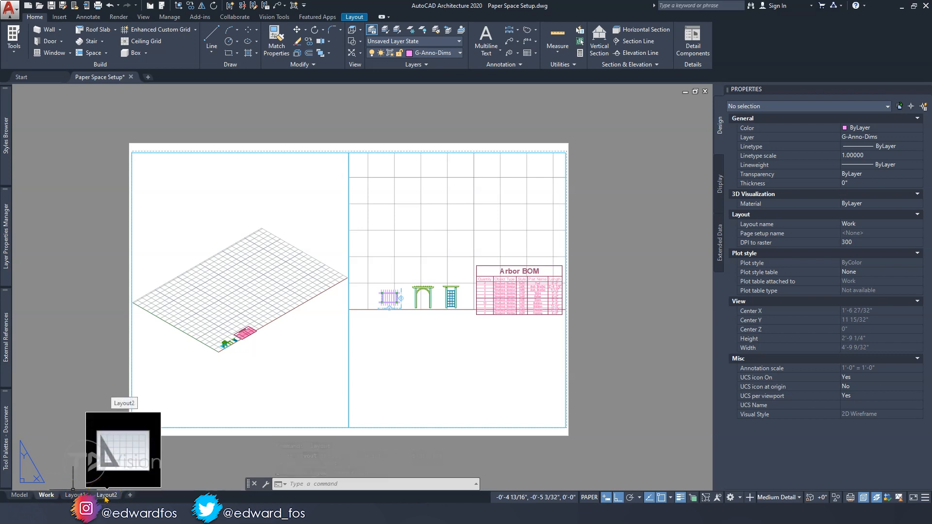
pyautogui.rightClick(106, 496)
pyautogui.click(138, 365)
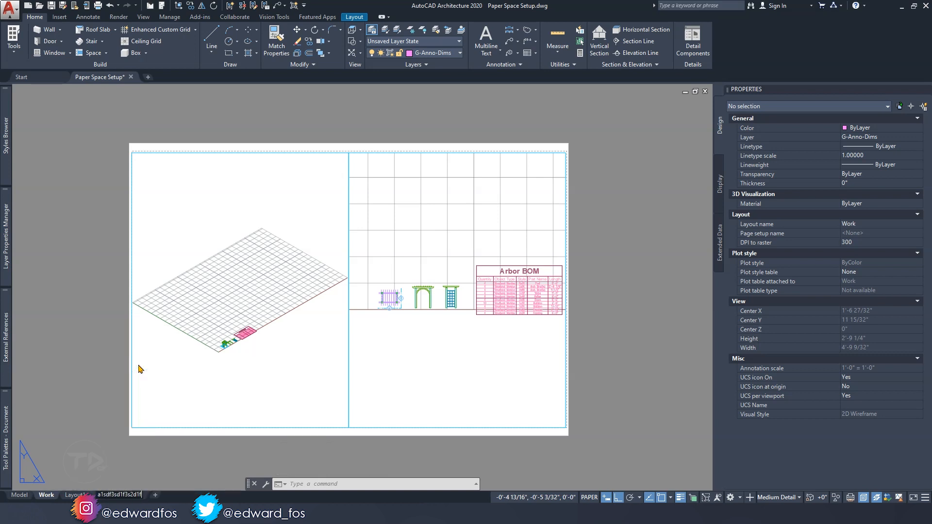
pyautogui.press('Return')
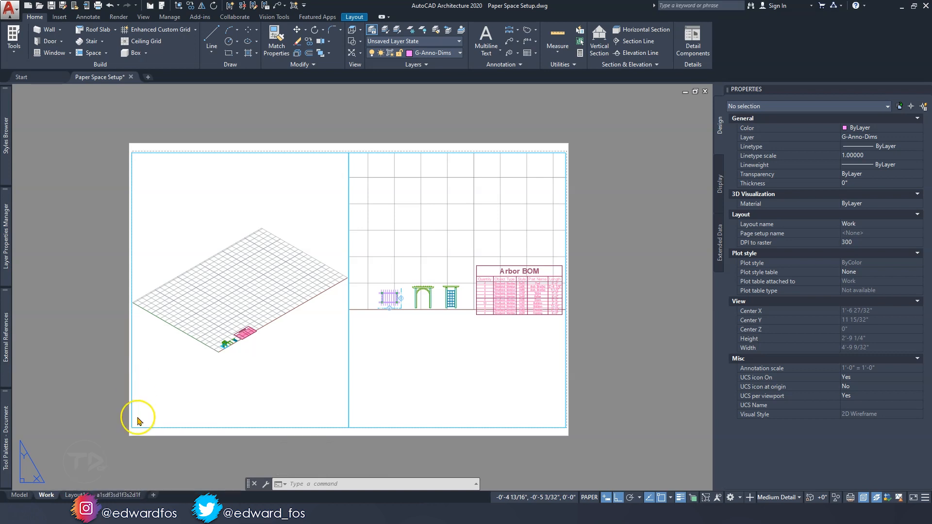
# Delete the a1sdf3sd1f3s2d1f layout and Layout1, keeping only the Work layout
pyautogui.rightClick(117, 496)
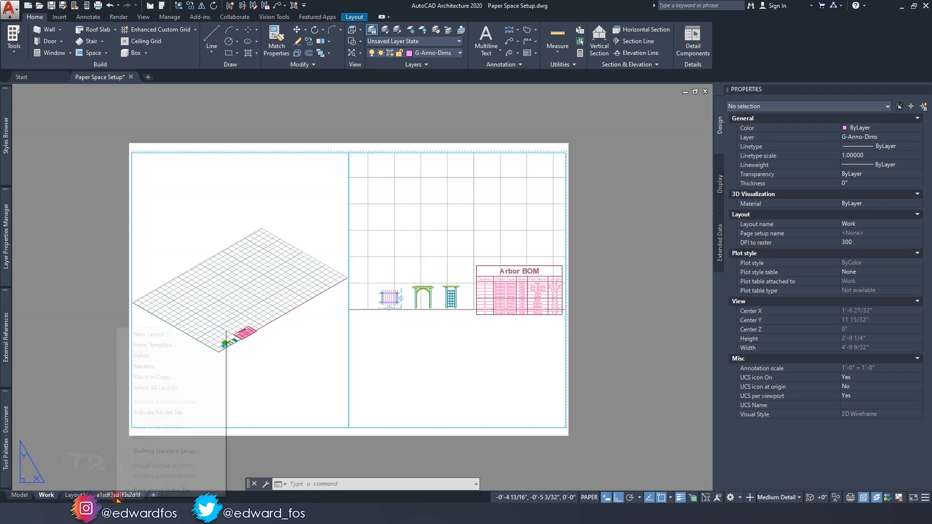
pyautogui.click(160, 355)
pyautogui.click(483, 288)
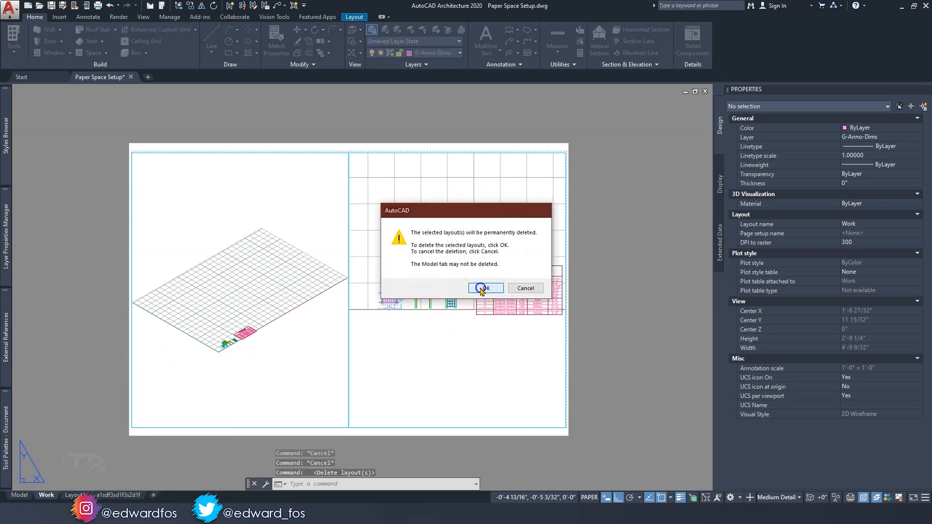
pyautogui.rightClick(75, 494)
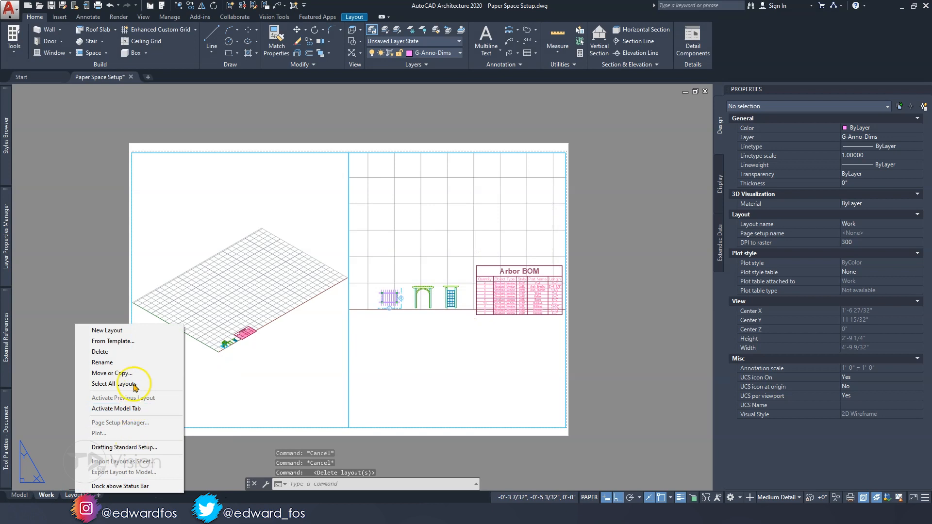
pyautogui.click(146, 352)
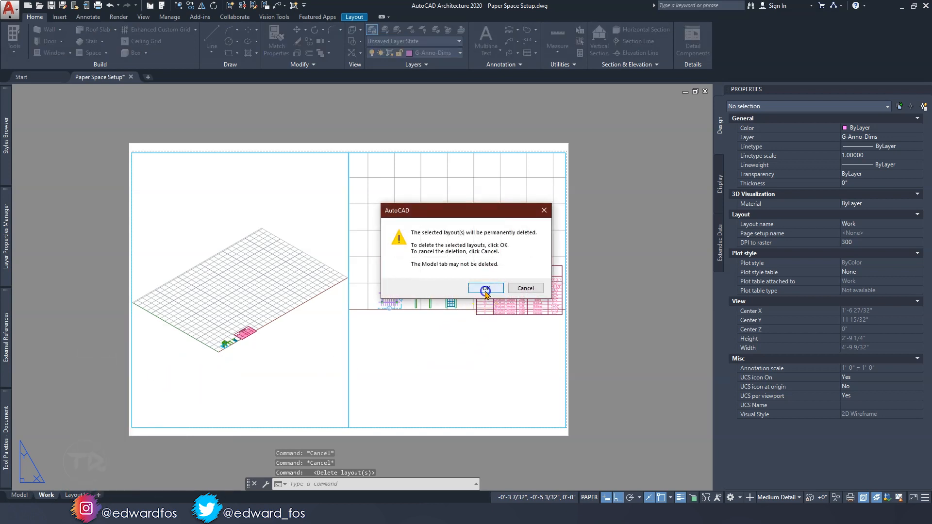
pyautogui.click(484, 289)
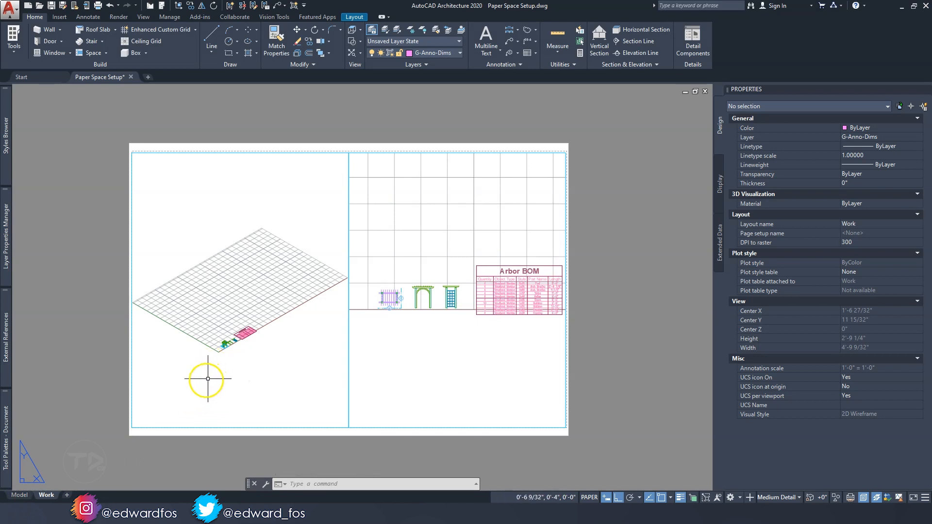
# Create a page setup named 11 x 17 - Tabloid in the Work layout's Page Setup Manager, starting with <None>
pyautogui.rightClick(49, 497)
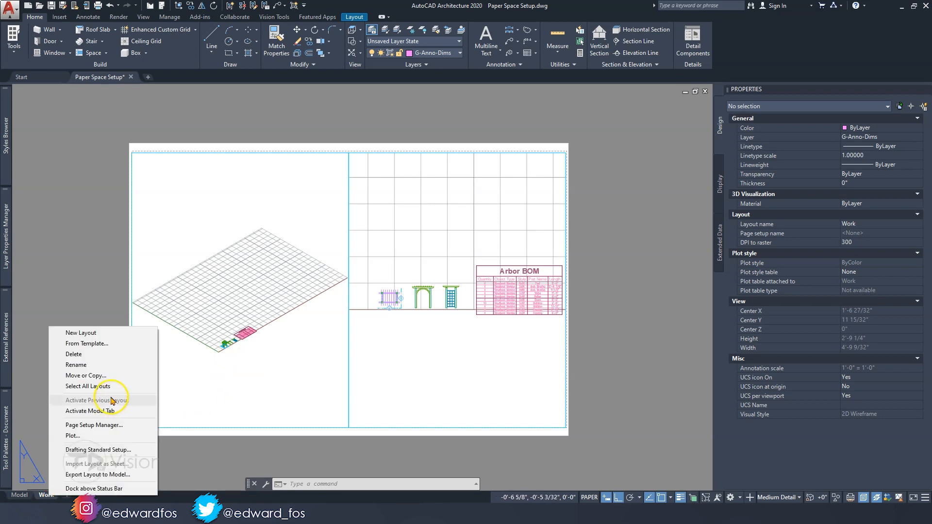
pyautogui.click(95, 425)
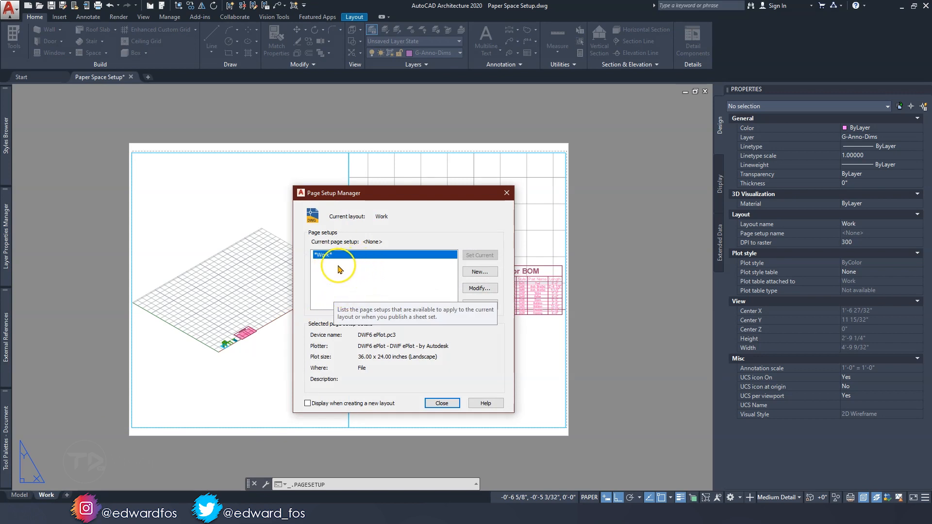
pyautogui.moveTo(374, 194); pyautogui.dragTo(390, 193)
pyautogui.click(363, 259)
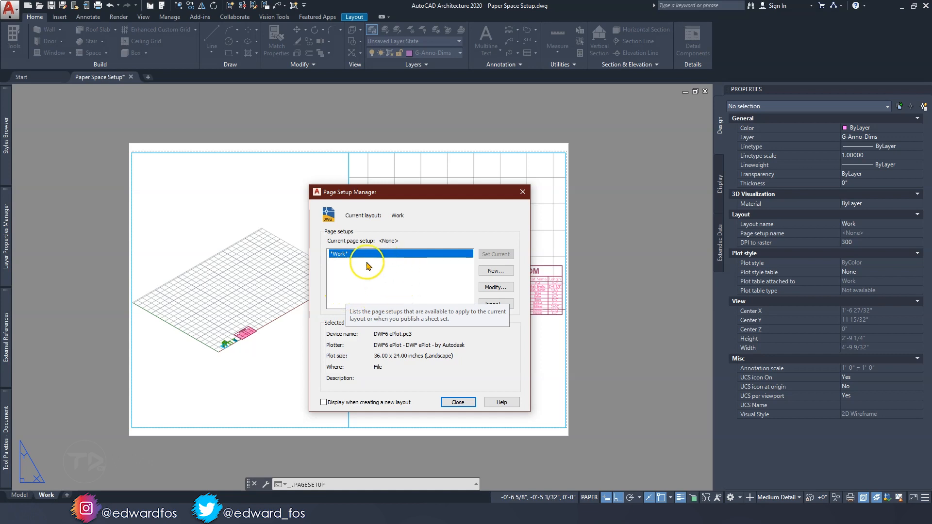
pyautogui.click(485, 270)
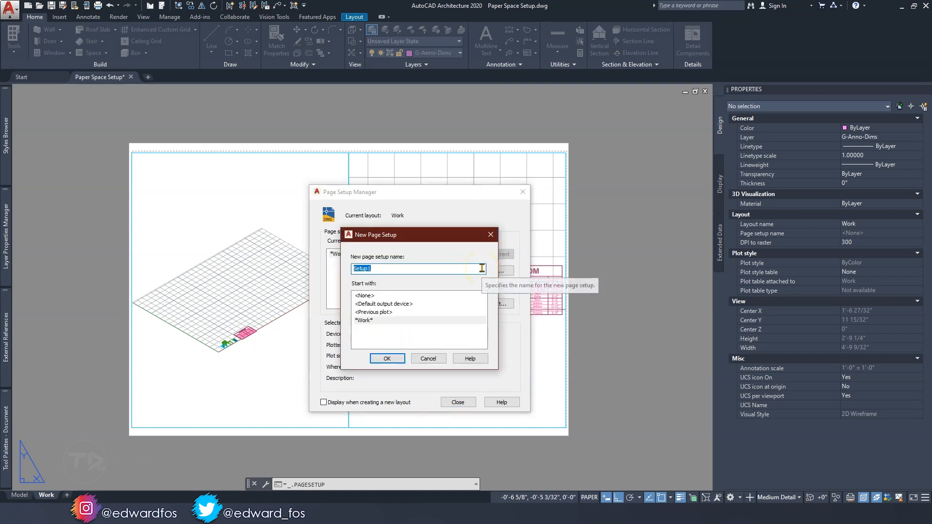
pyautogui.write('11 x 17 - Tabloid')
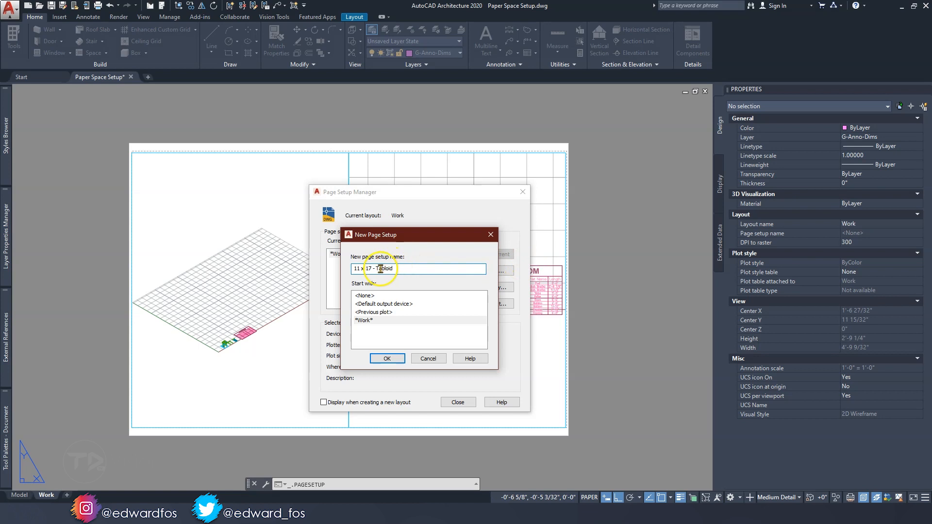
pyautogui.moveTo(354, 268); pyautogui.dragTo(372, 268)
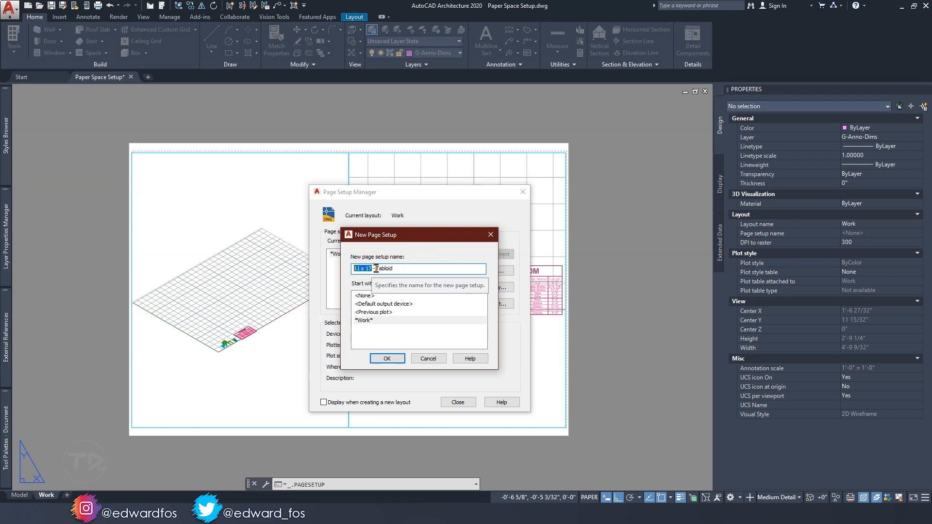
pyautogui.click(399, 270)
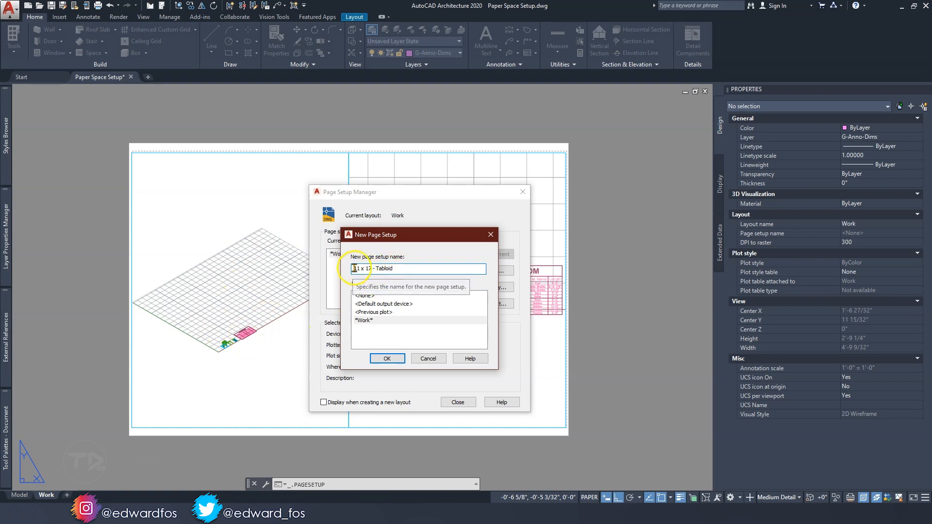
pyautogui.click(367, 295)
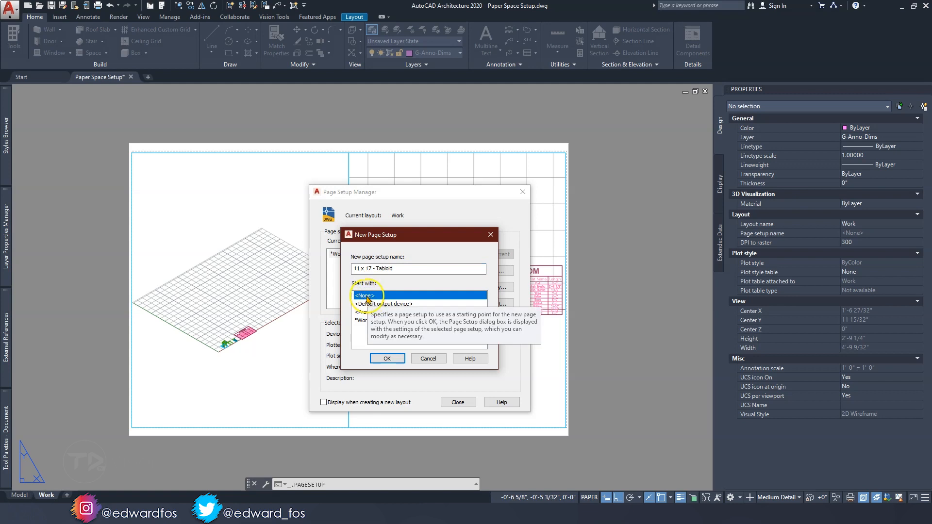
pyautogui.click(389, 358)
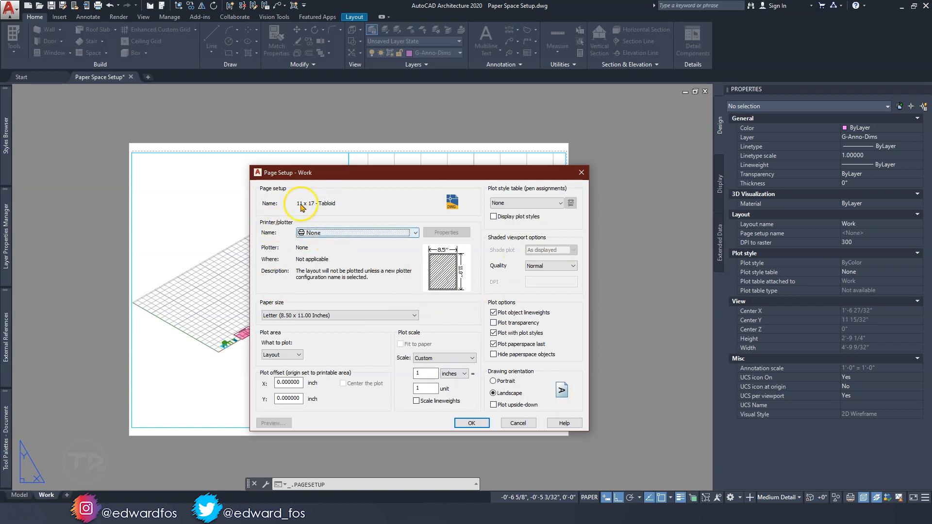
# Set the page setup's plotter to DWG To PDF.pc3 and its paper size to ANSI full bleed B (11.00 x 17.00 Inches)
pyautogui.click(324, 232)
pyautogui.scroll(-1, 357, 330)
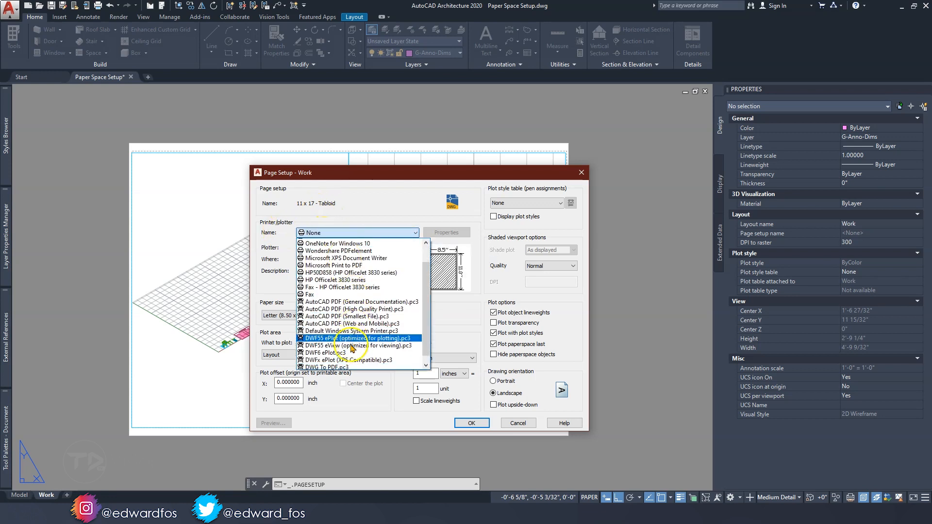
pyautogui.scroll(-1, 361, 323)
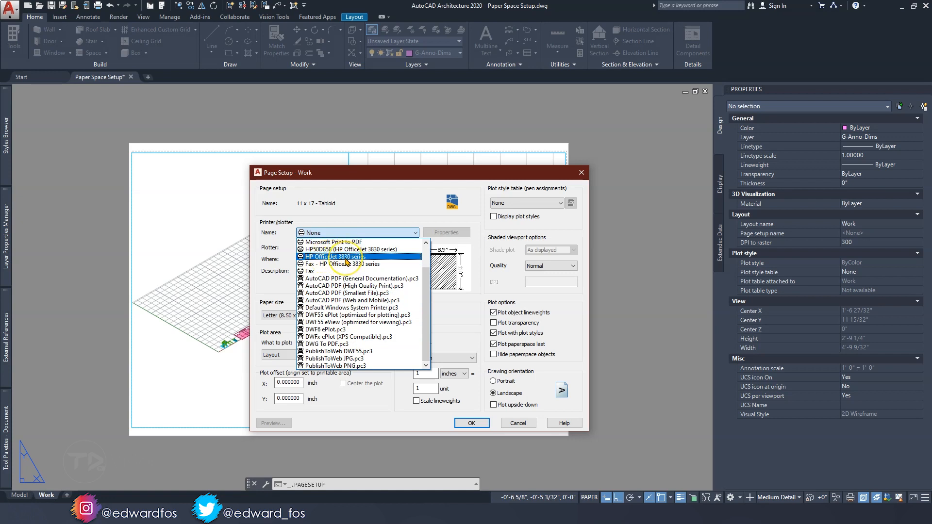
pyautogui.click(333, 344)
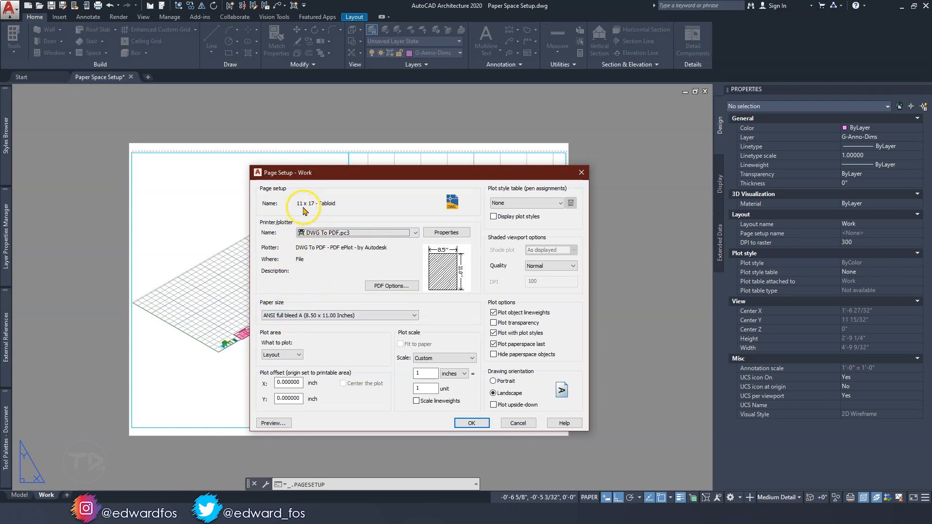
pyautogui.click(304, 316)
pyautogui.scroll(2, 306, 358)
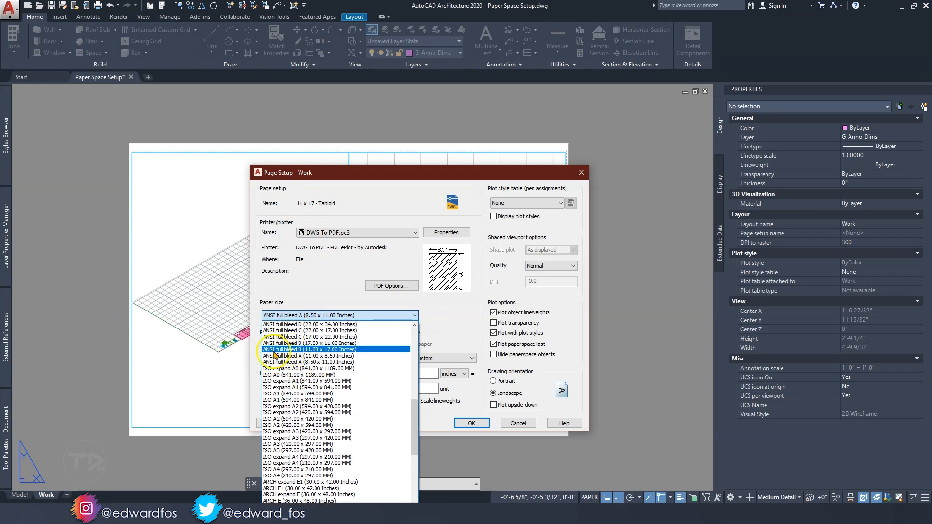
pyautogui.click(332, 349)
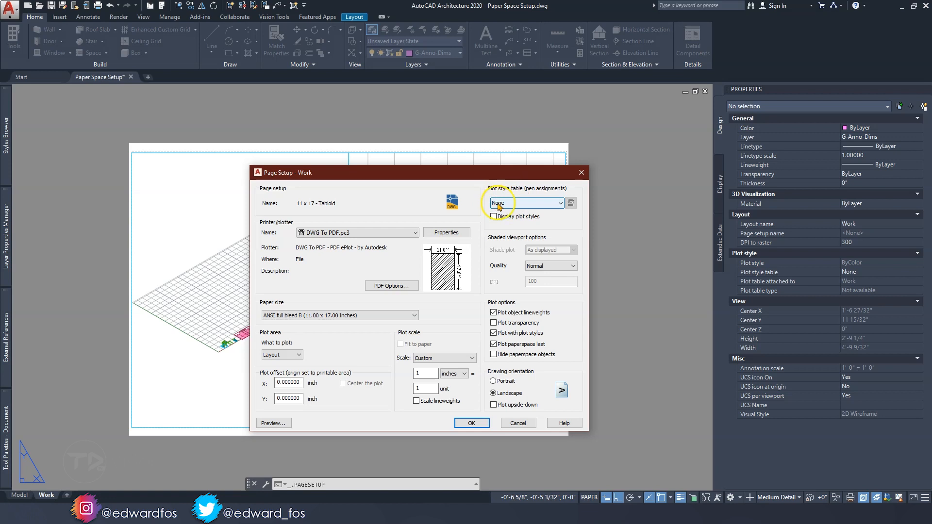
# Assign the monochrome.ctb plot style table, enable Display plot styles and Plot transparency, set the quality to Maximum, and accept the page setup
pyautogui.click(538, 207)
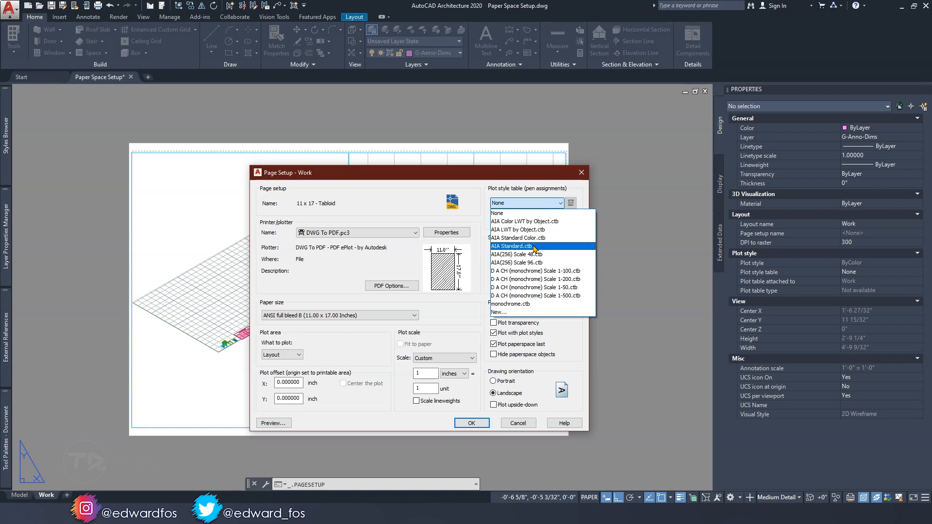
pyautogui.click(509, 304)
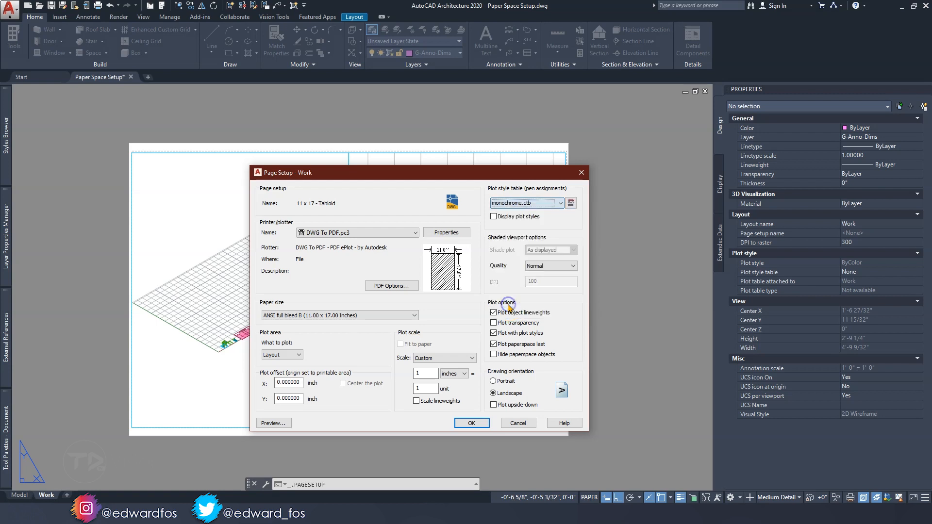
pyautogui.click(494, 217)
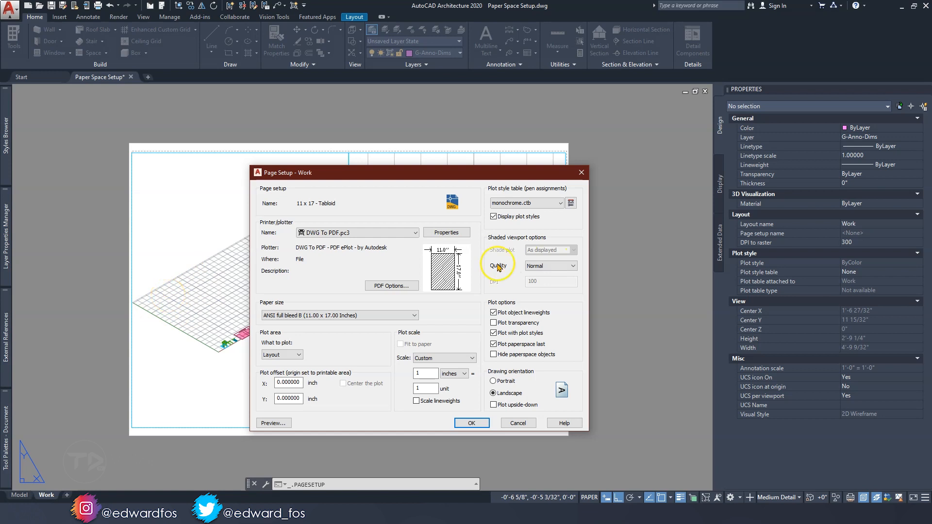
pyautogui.click(548, 265)
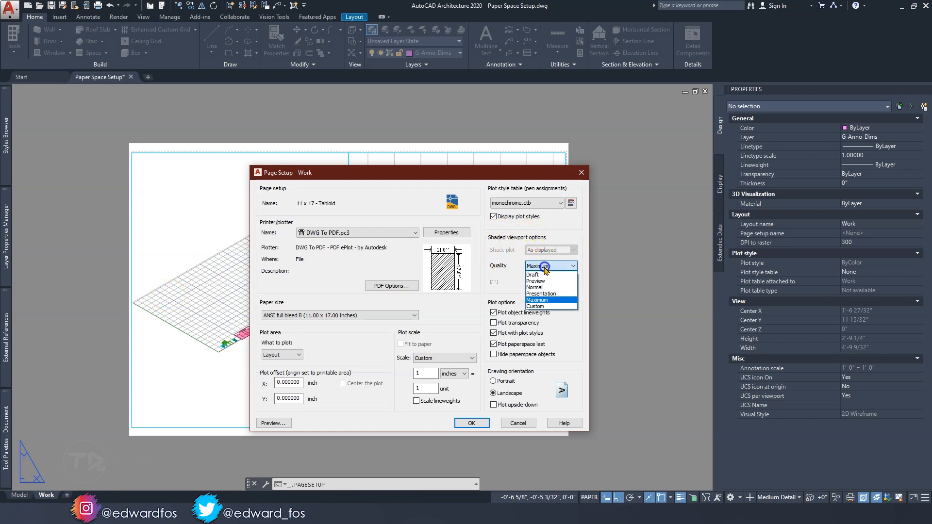
pyautogui.click(541, 296)
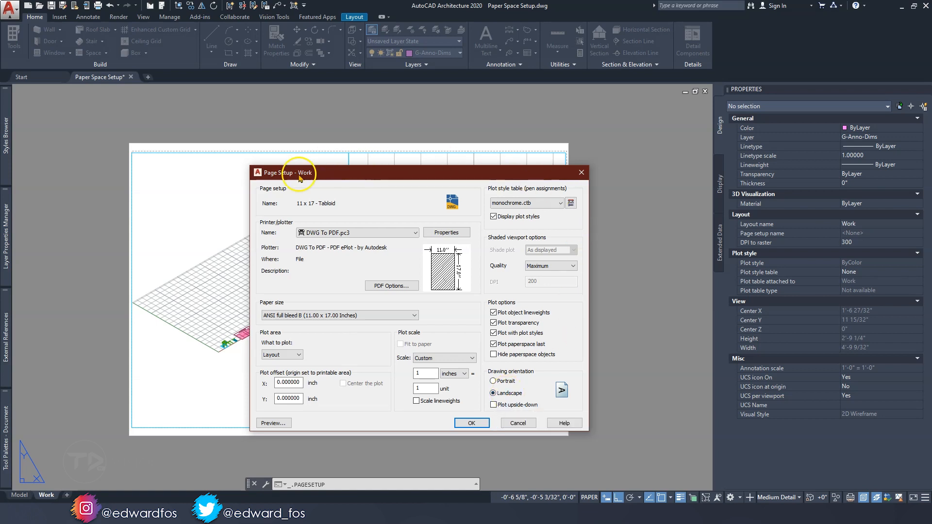
pyautogui.click(470, 423)
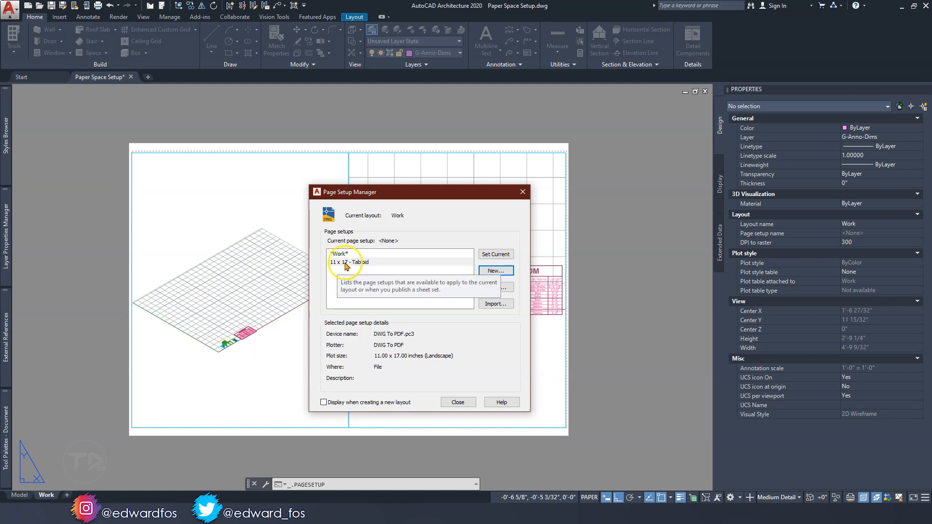
# Create a page setup named 8.5 x 11 - Letter, starting with the 11 x 17 - Tabloid setup
pyautogui.click(351, 263)
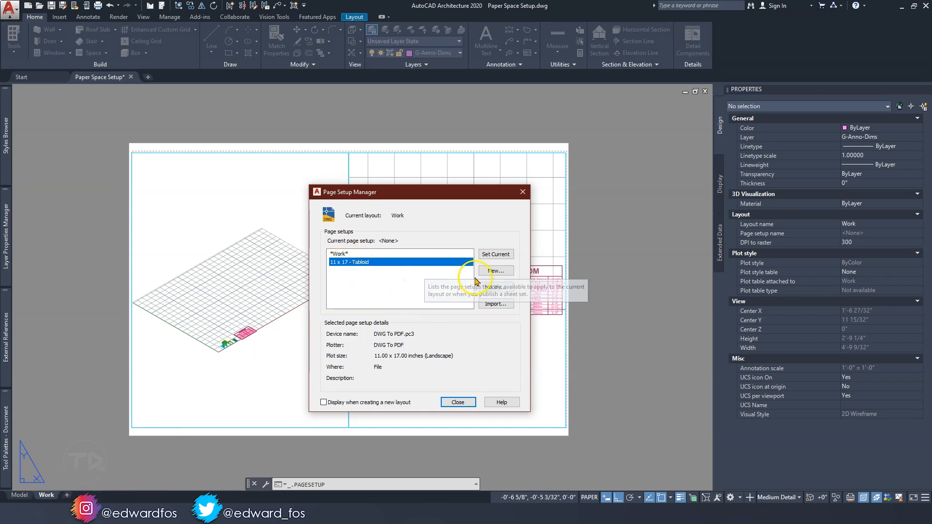
pyautogui.click(491, 272)
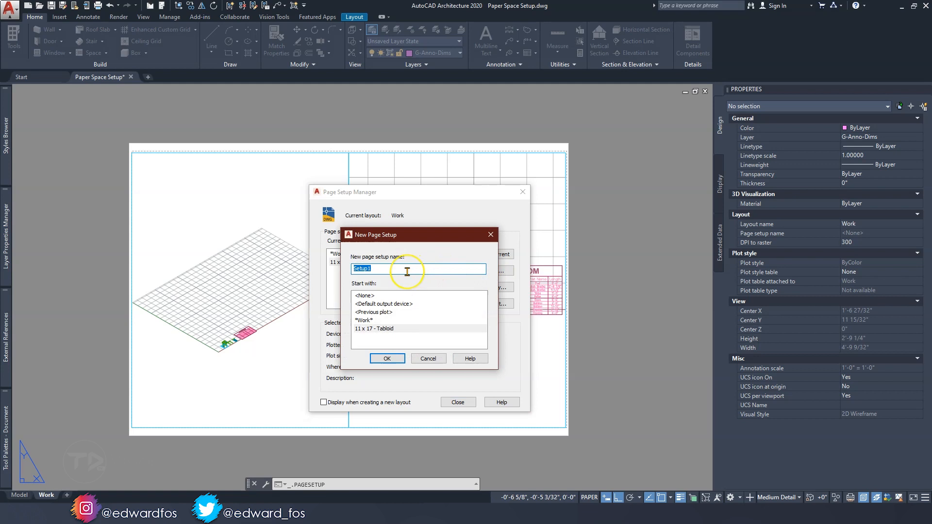
pyautogui.write('8.5 x 11 - Letter')
pyautogui.click(379, 330)
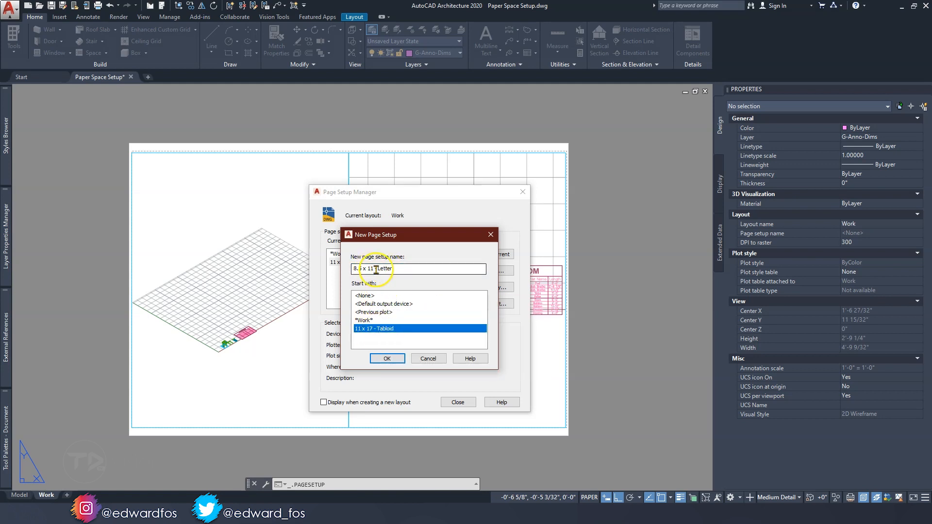
pyautogui.click(387, 358)
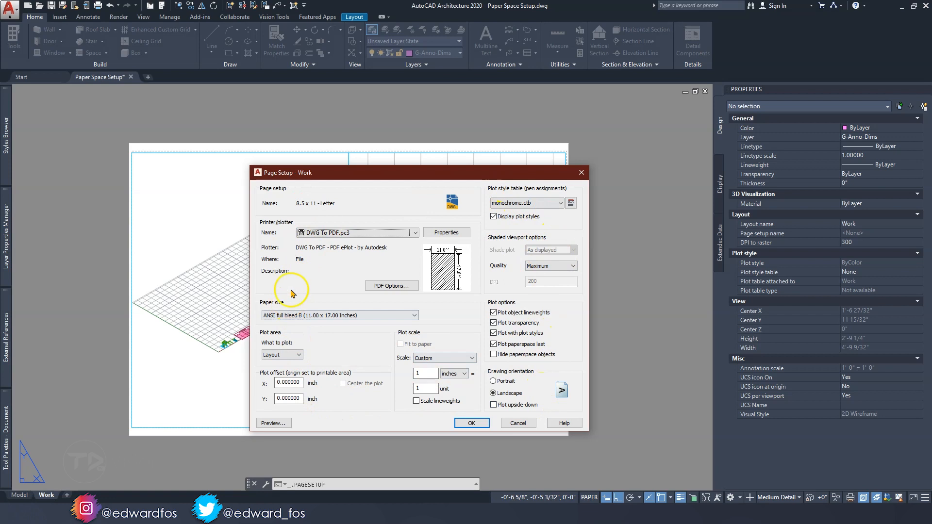
# Set the letter page setup's paper size to ANSI full bleed A (8.50 x 11.00 Inches) and accept it
pyautogui.click(290, 316)
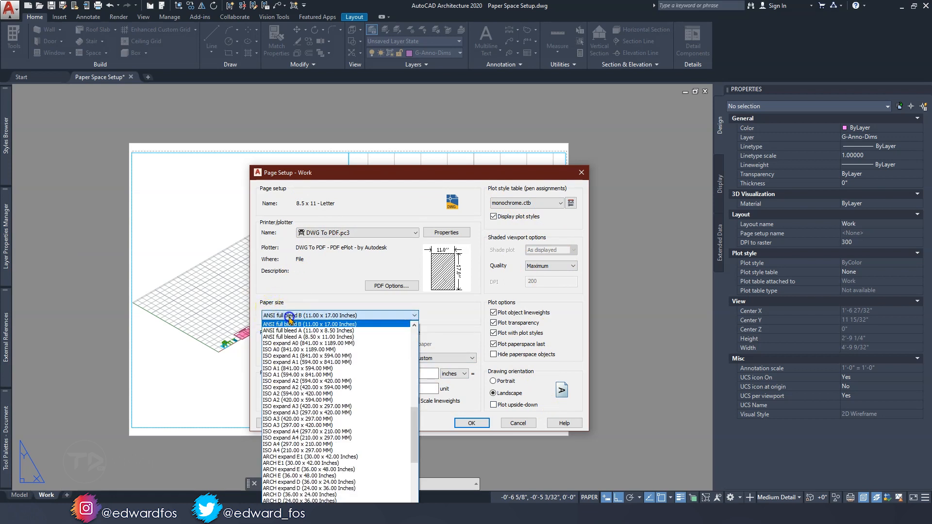
pyautogui.click(302, 336)
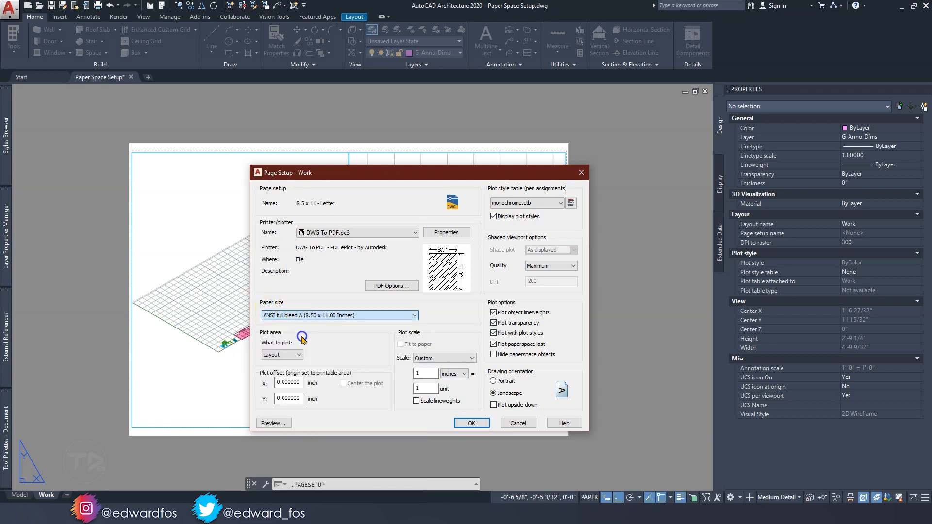
pyautogui.click(464, 423)
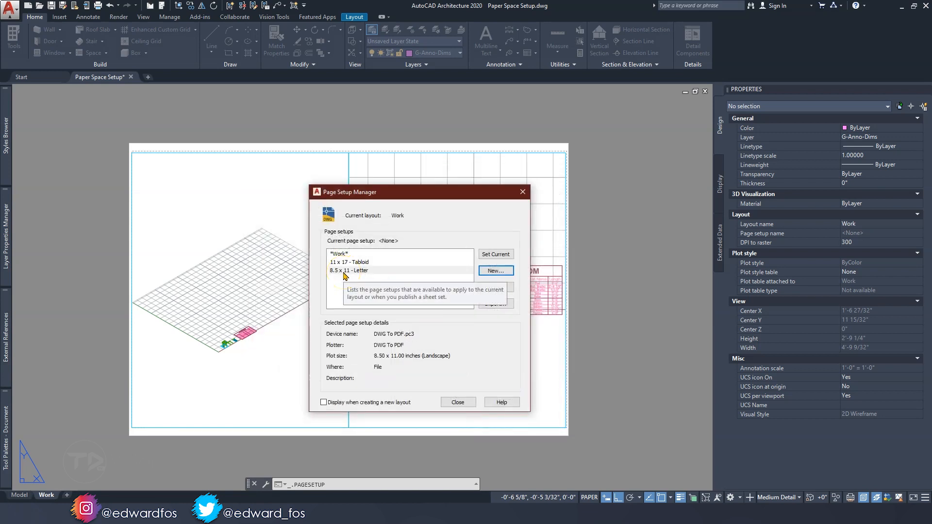
# Make 11 x 17 - Tabloid the current page setup for the Work layout and close the Page Setup Manager
pyautogui.moveTo(434, 192); pyautogui.dragTo(583, 186)
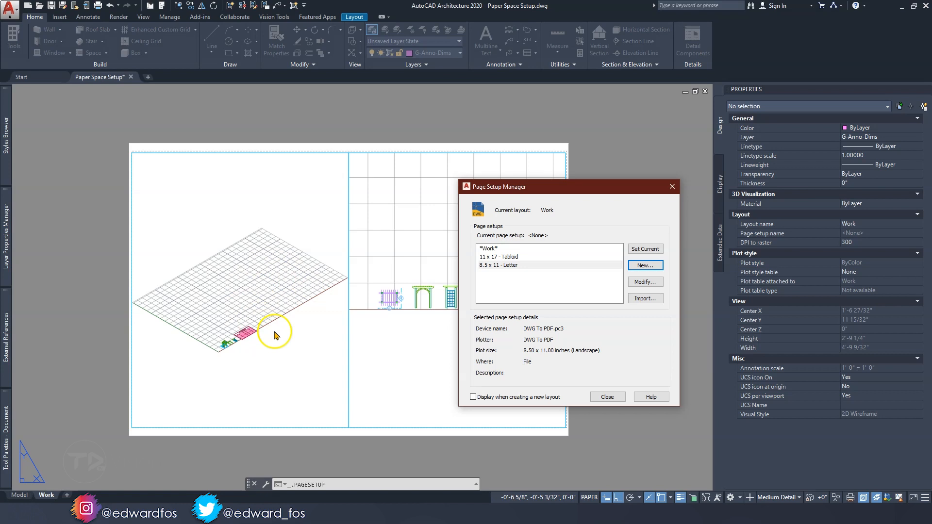
pyautogui.click(493, 257)
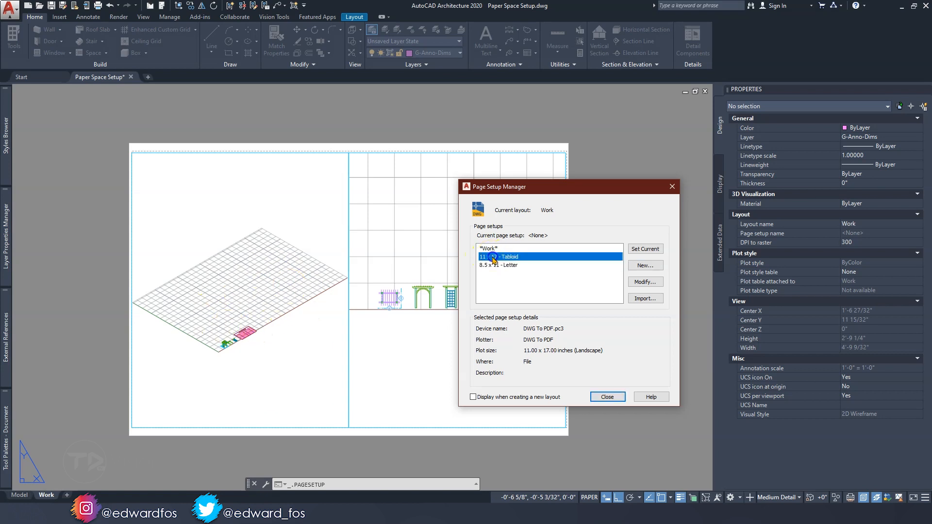
pyautogui.click(645, 250)
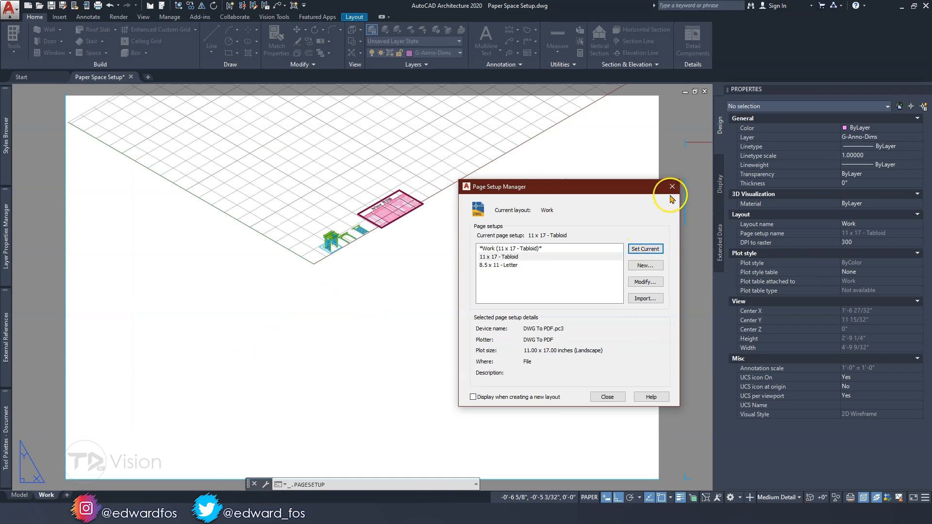
pyautogui.click(606, 397)
# Examine how the two existing viewports, the arbor views and the Arbor BOM table sit relative to the tabloid sheet
pyautogui.scroll(-5, 416, 308)
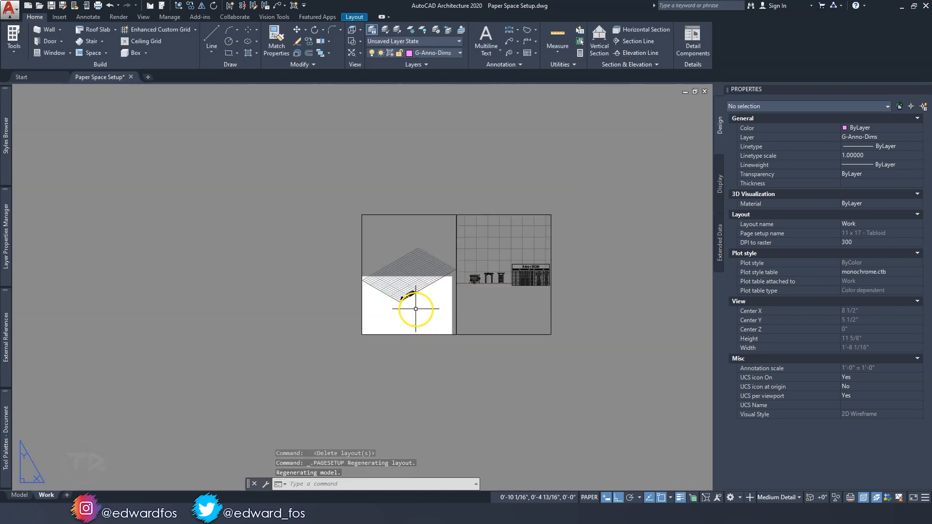
pyautogui.scroll(4, 450, 294)
pyautogui.scroll(-2, 379, 306)
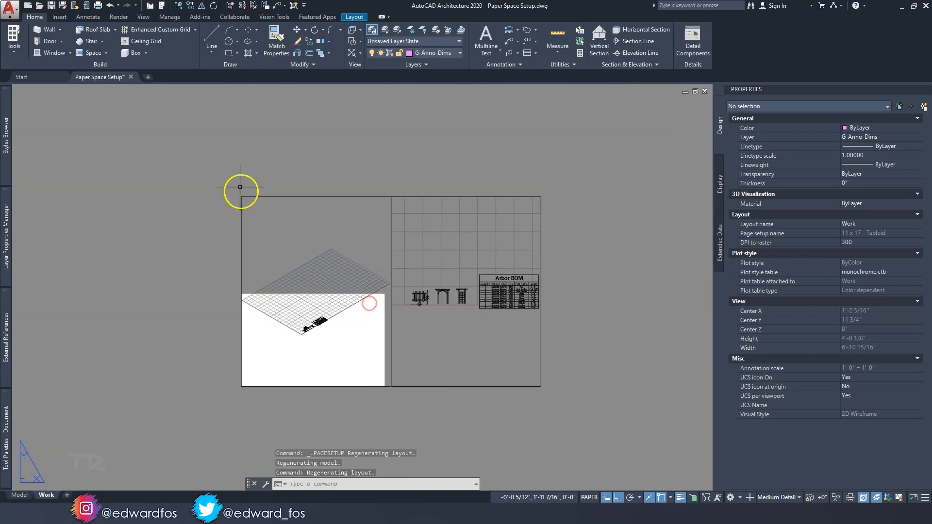
pyautogui.scroll(2, 249, 347)
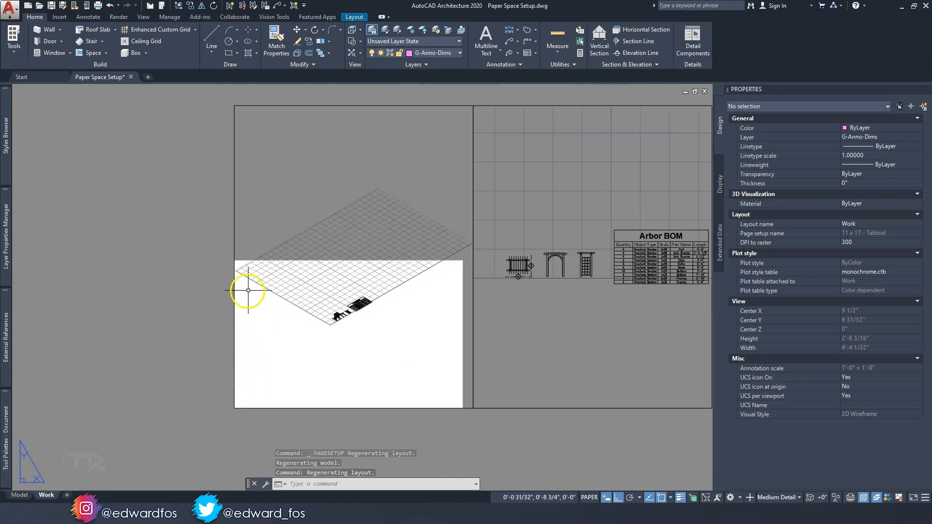
pyautogui.scroll(2, 267, 321)
pyautogui.moveTo(266, 321); pyautogui.dragTo(248, 285, button='middle')
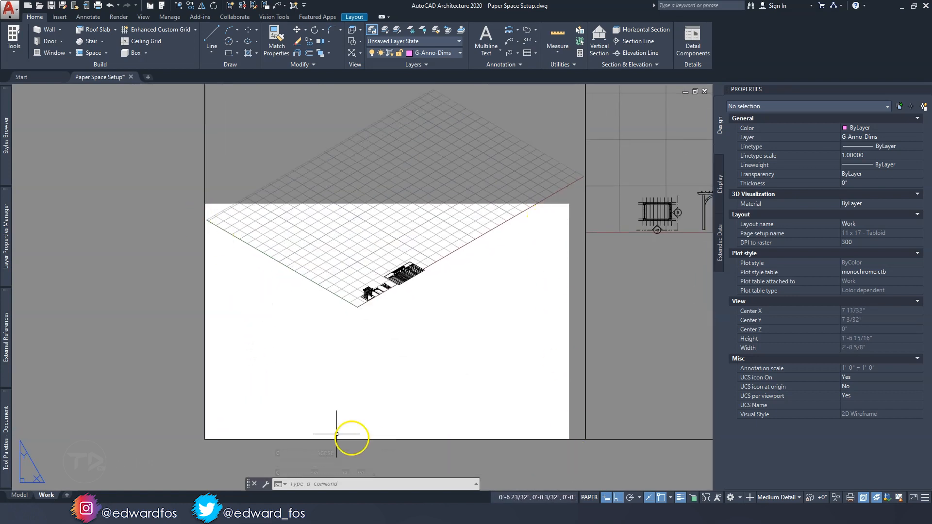
pyautogui.moveTo(382, 332); pyautogui.dragTo(323, 348, button='middle')
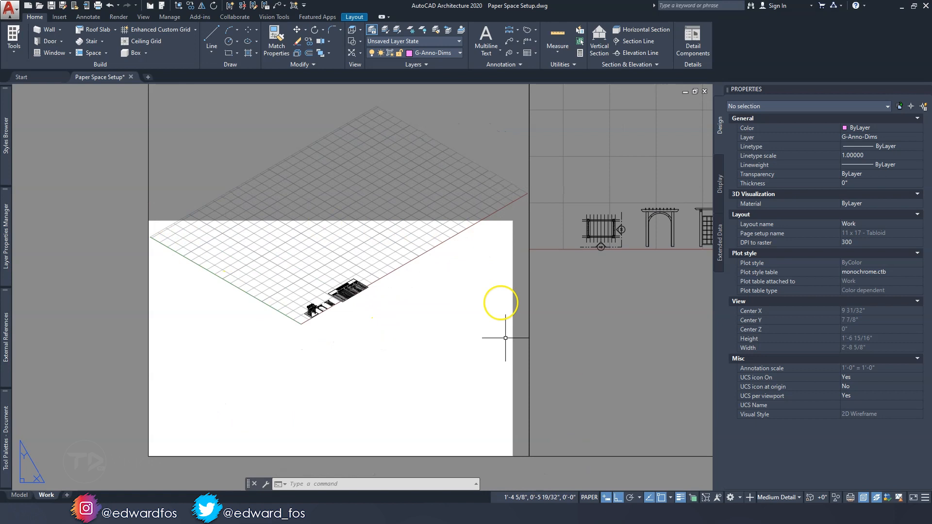
pyautogui.scroll(-2, 505, 367)
pyautogui.moveTo(549, 346); pyautogui.dragTo(294, 343, button='middle')
pyautogui.scroll(6, 480, 277)
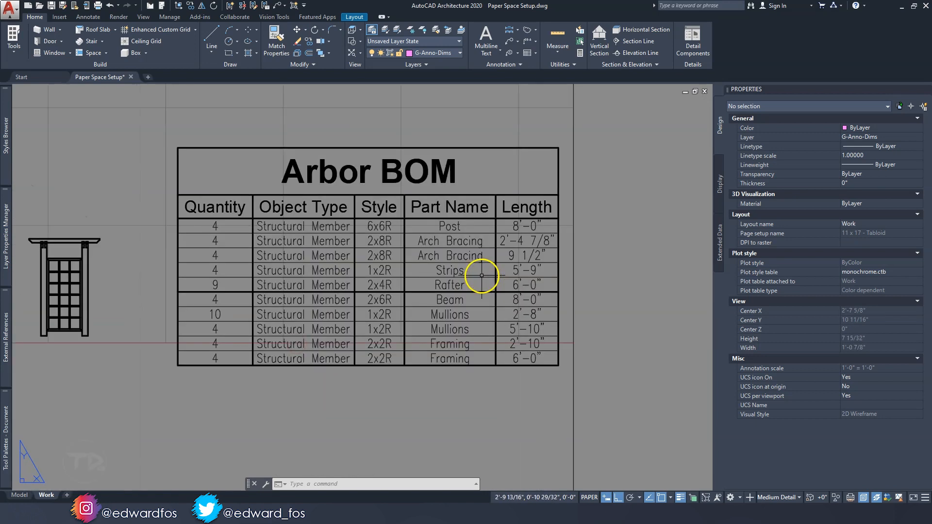
pyautogui.scroll(-4, 318, 297)
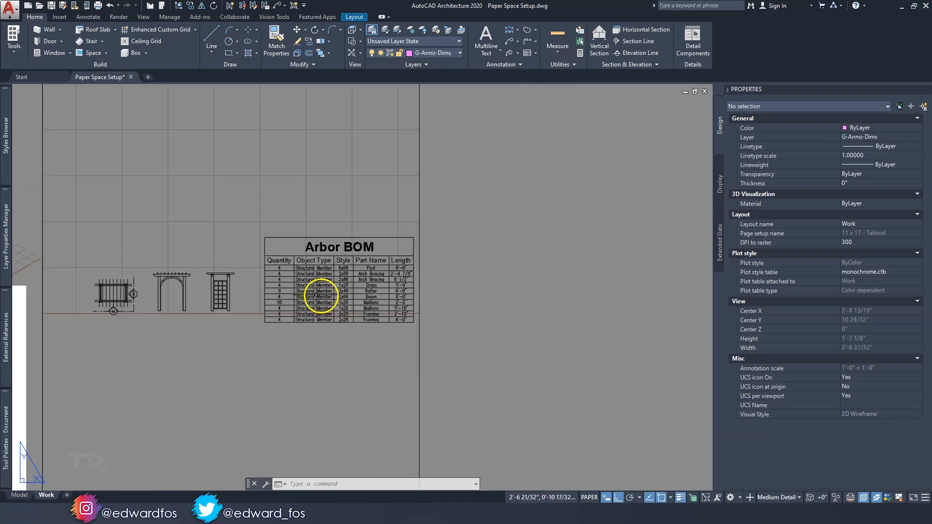
pyautogui.moveTo(169, 293); pyautogui.dragTo(429, 268, button='middle')
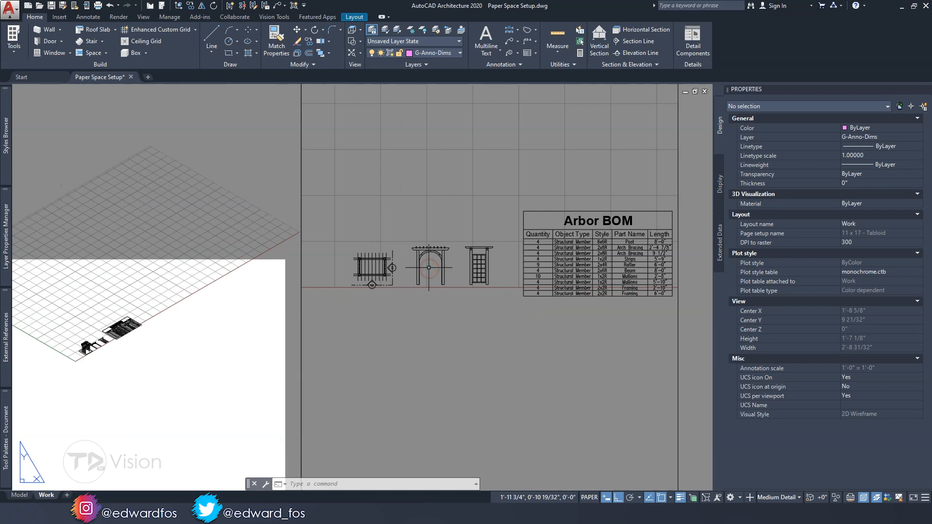
pyautogui.scroll(-2, 429, 268)
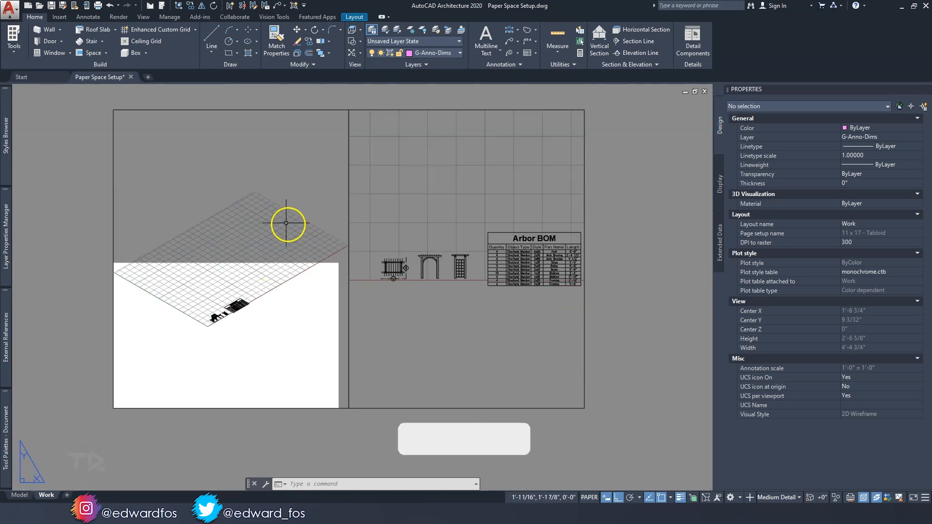
pyautogui.scroll(4, 546, 269)
pyautogui.scroll(-4, 524, 317)
pyautogui.click(316, 245)
pyautogui.press('Escape')
pyautogui.press('Escape')
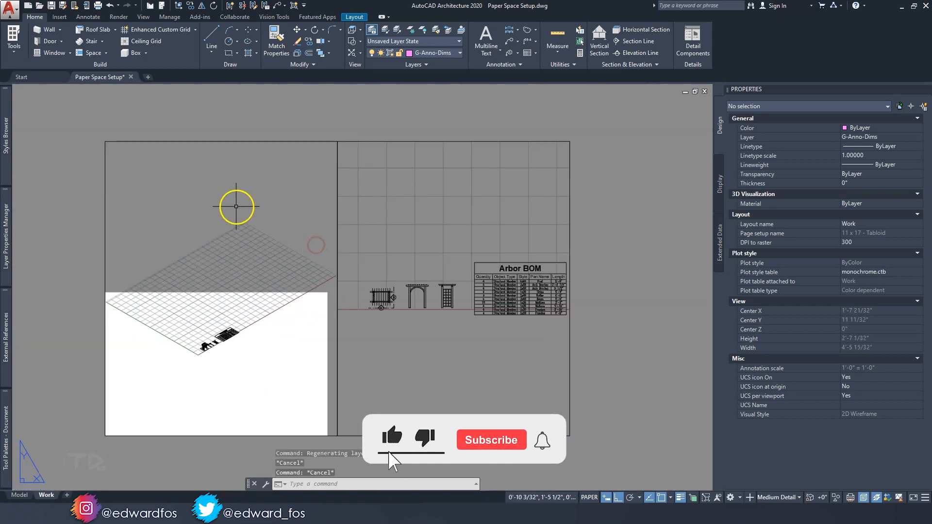
# Delete both oversized viewports from the Work layout, leaving the tabloid sheet empty
pyautogui.scroll(-2, 156, 208)
pyautogui.click(156, 208)
pyautogui.click(100, 161)
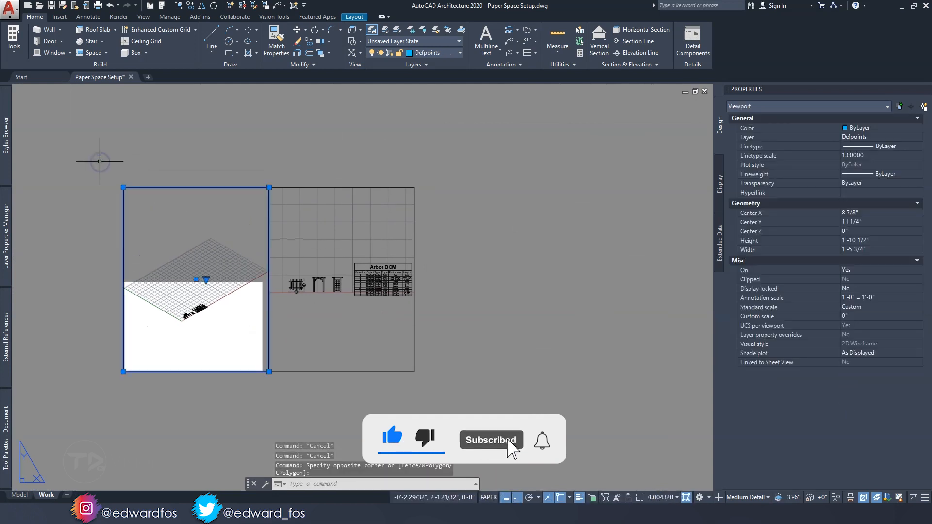
pyautogui.press('Delete')
pyautogui.click(441, 374)
pyautogui.click(396, 334)
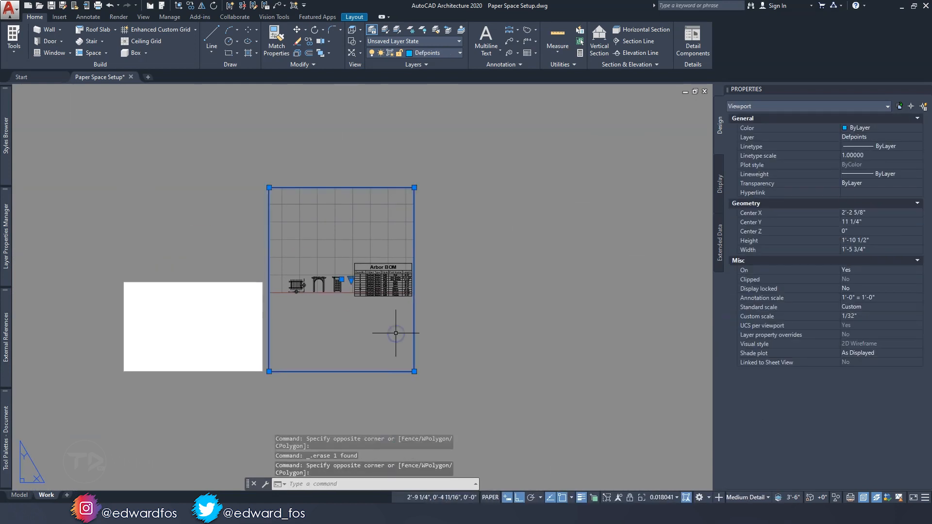
pyautogui.press('Delete')
pyautogui.scroll(3, 399, 333)
pyautogui.scroll(-1, 285, 257)
pyautogui.scroll(1, 280, 262)
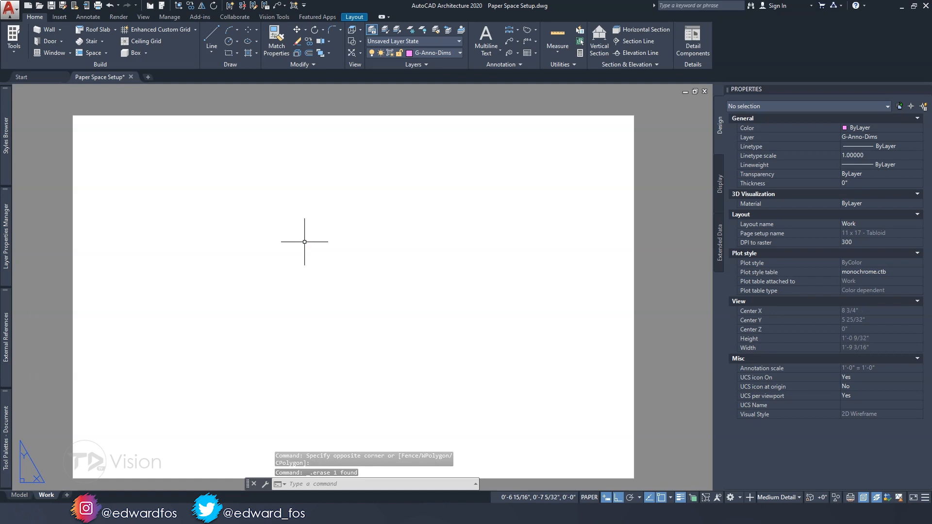
pyautogui.moveTo(315, 301); pyautogui.dragTo(315, 297, button='middle')
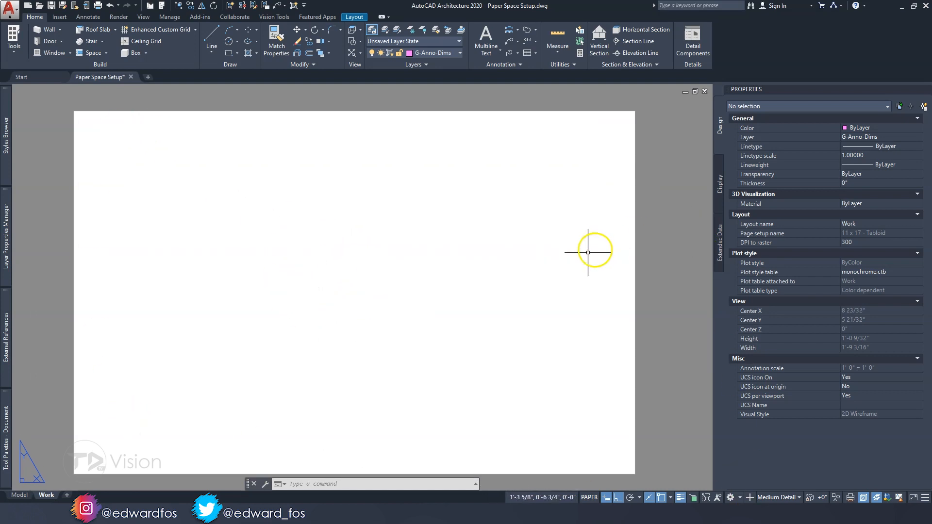
# Create a rectangular viewport about 15 inches wide and 9 1/4 inches high within the sheet's margins and assign it to the Defpoints layer
pyautogui.click(359, 17)
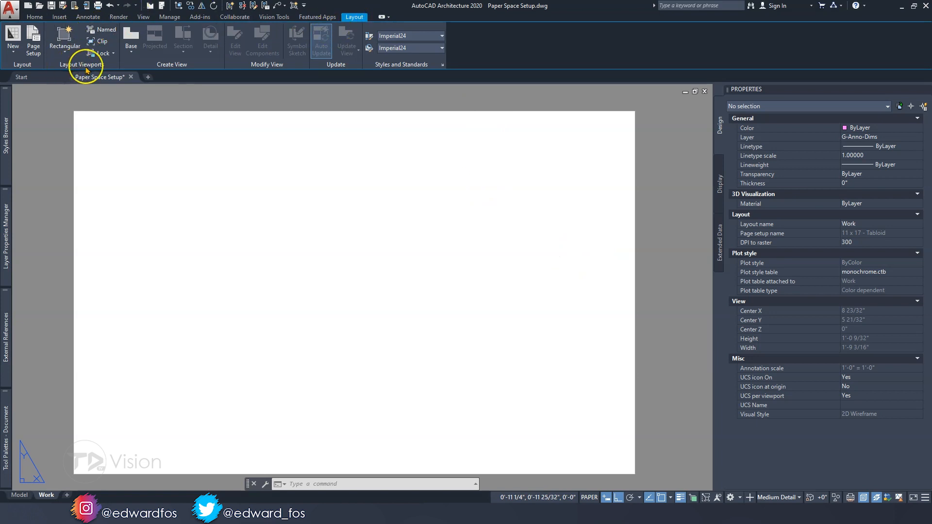
pyautogui.click(65, 48)
pyautogui.click(72, 69)
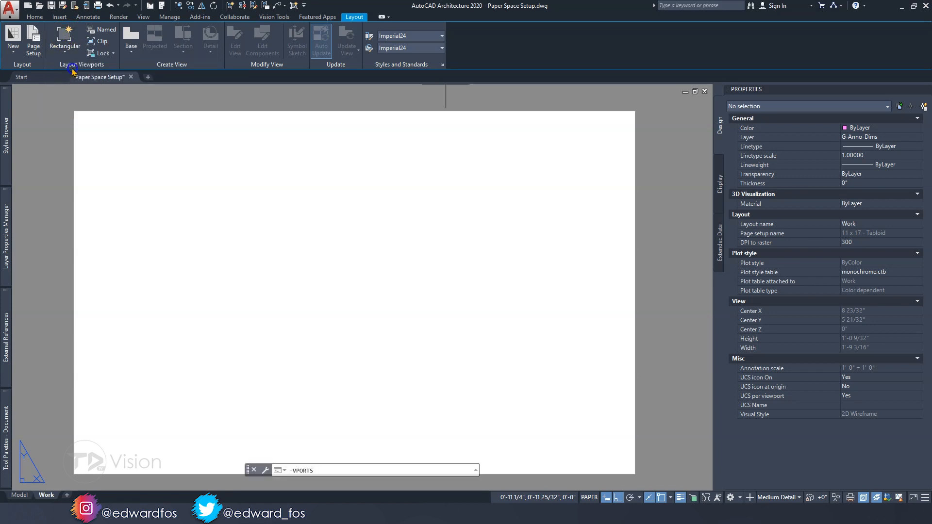
pyautogui.click(105, 140)
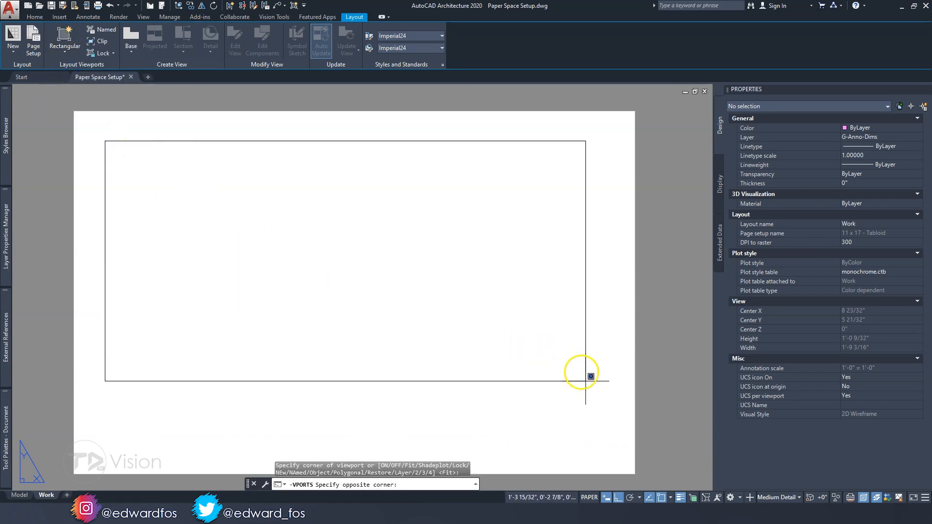
pyautogui.click(605, 444)
pyautogui.scroll(-2, 322, 254)
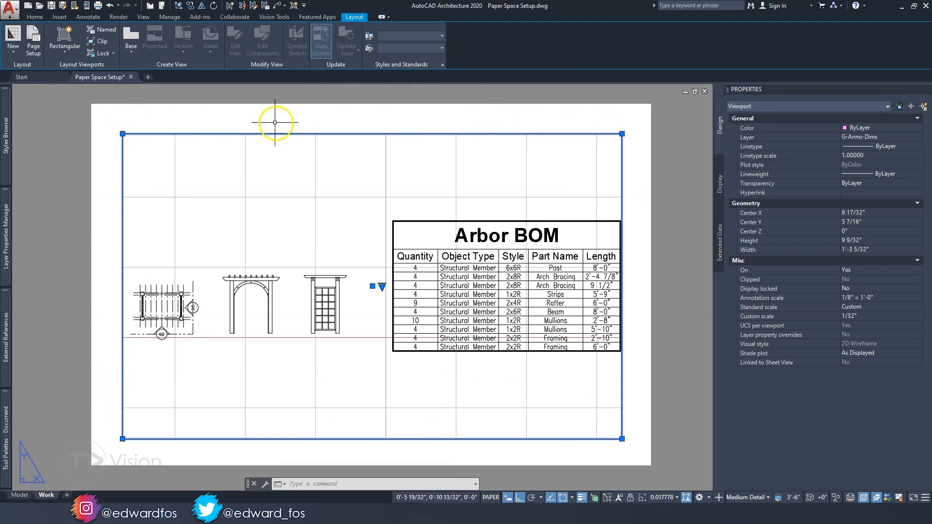
pyautogui.click(862, 138)
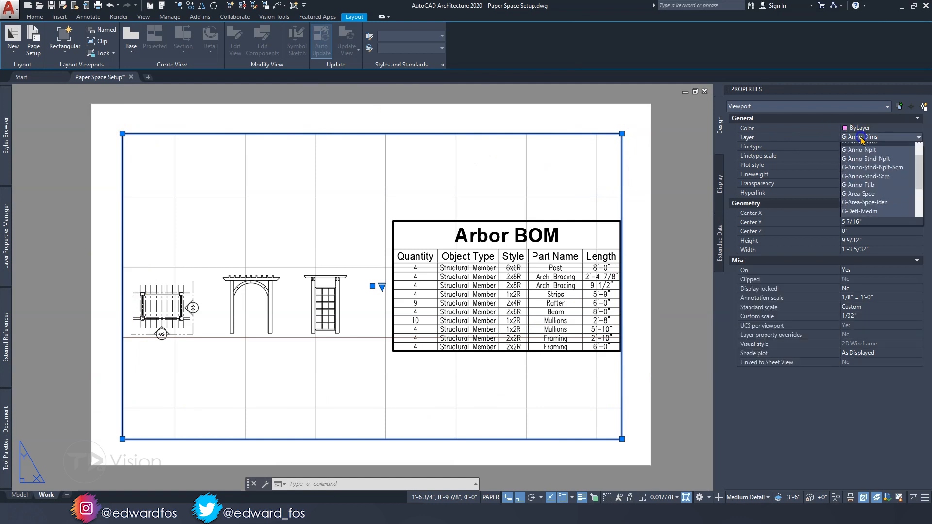
pyautogui.click(866, 165)
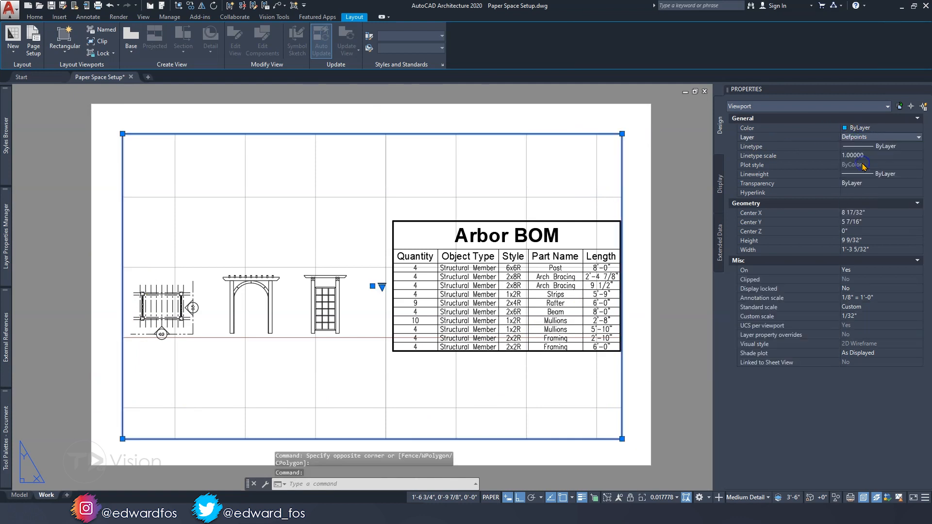
# Turn off Ortho and shrink the viewport to about 4 9/16" by 2 15/16" around the arbor front and right views
pyautogui.click(621, 439)
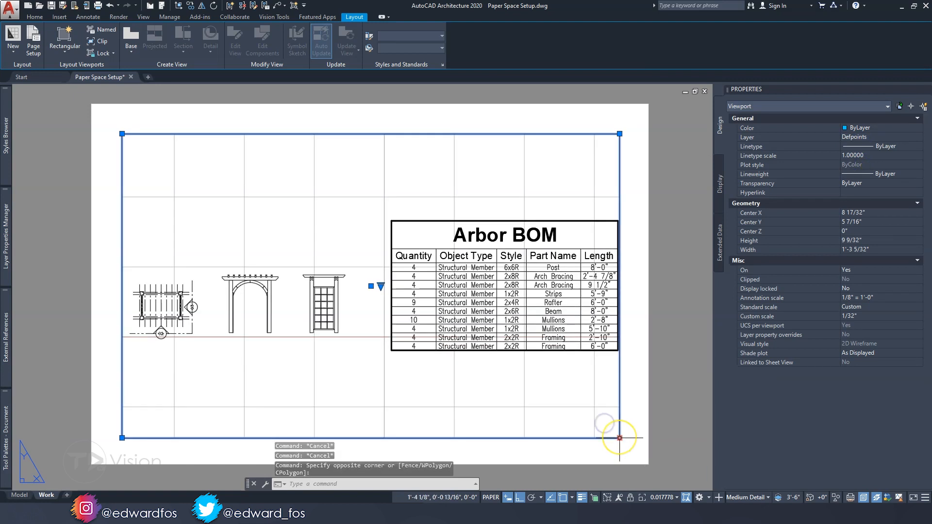
pyautogui.click(619, 438)
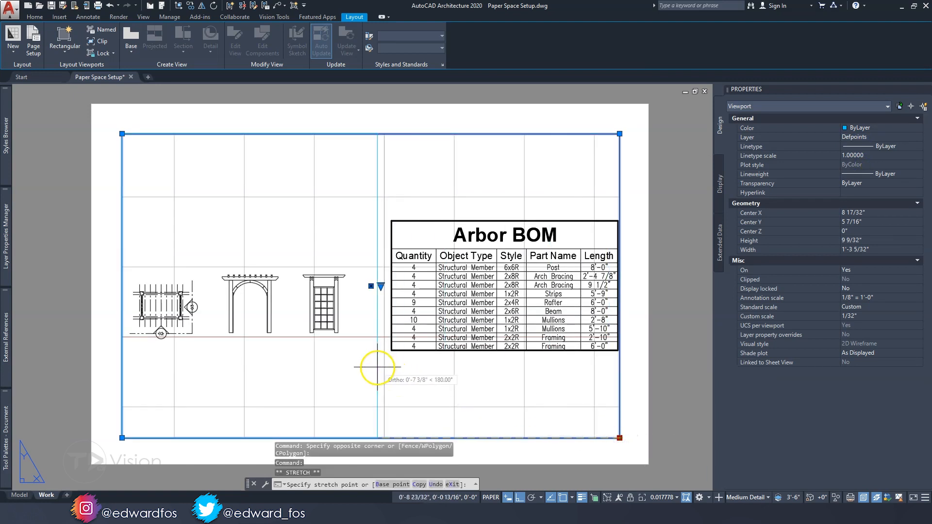
pyautogui.press('F8')
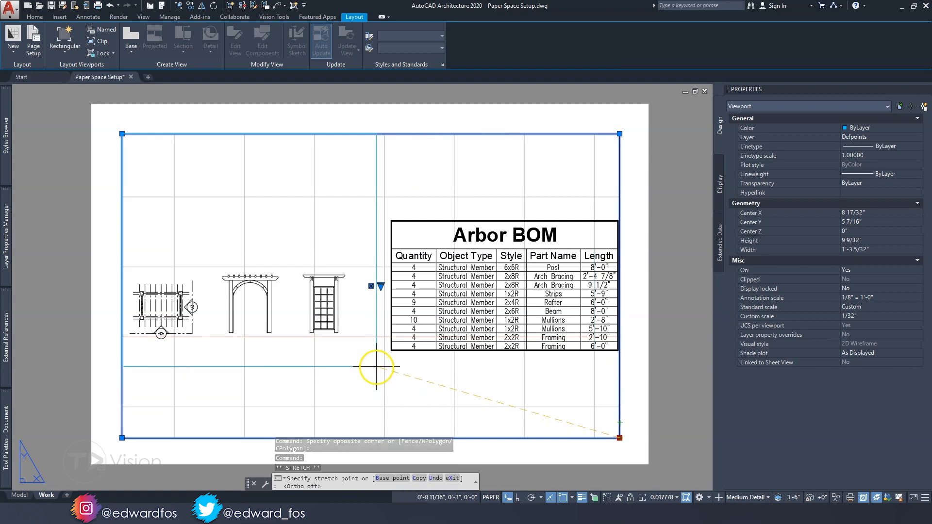
pyautogui.click(359, 356)
pyautogui.click(122, 134)
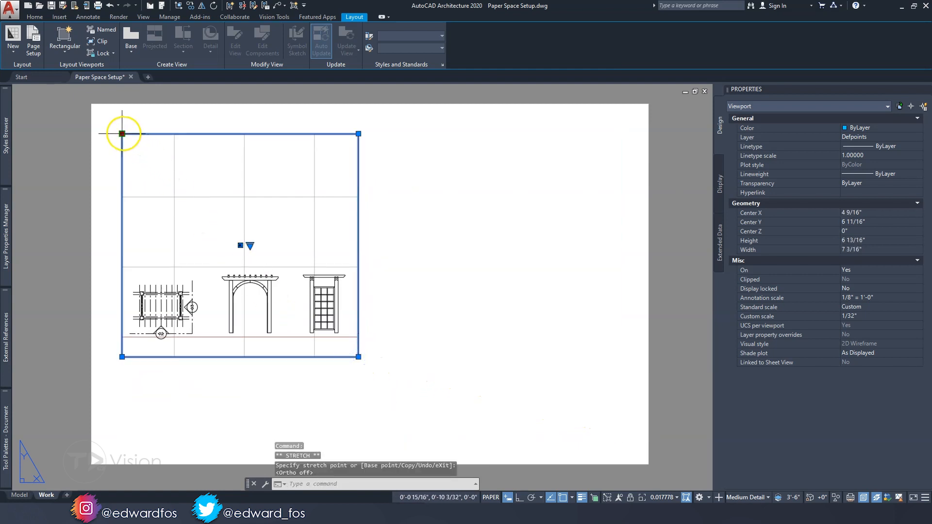
pyautogui.click(209, 253)
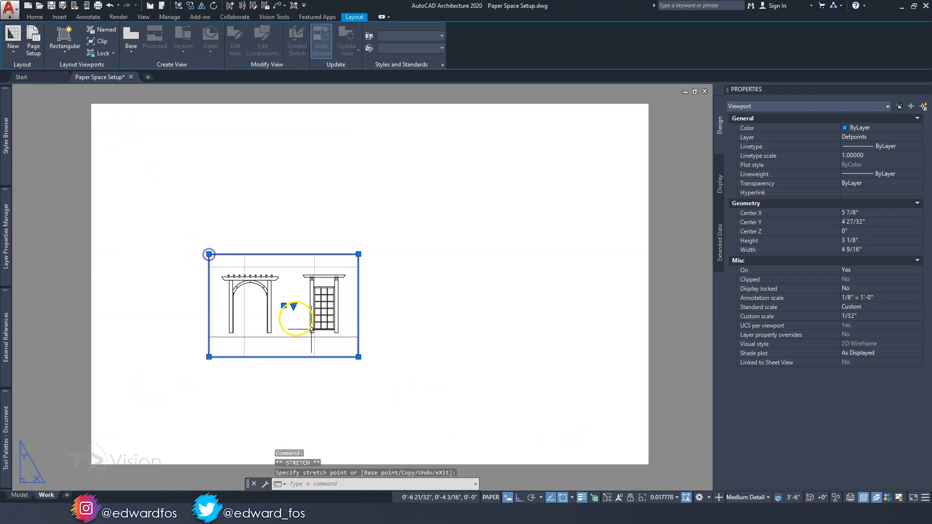
pyautogui.click(358, 350)
pyautogui.press('Escape')
pyautogui.press('Escape')
# Set the scale of the viewport showing the front and right views to 1/2" = 1'-0"
pyautogui.click(364, 358)
pyautogui.click(250, 333)
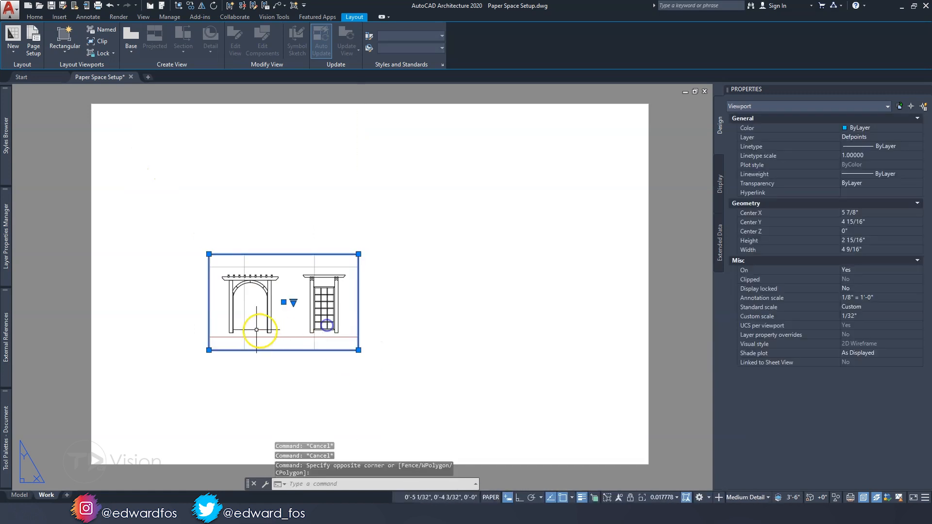
pyautogui.scroll(2, 250, 333)
pyautogui.moveTo(291, 323); pyautogui.dragTo(343, 322, button='middle')
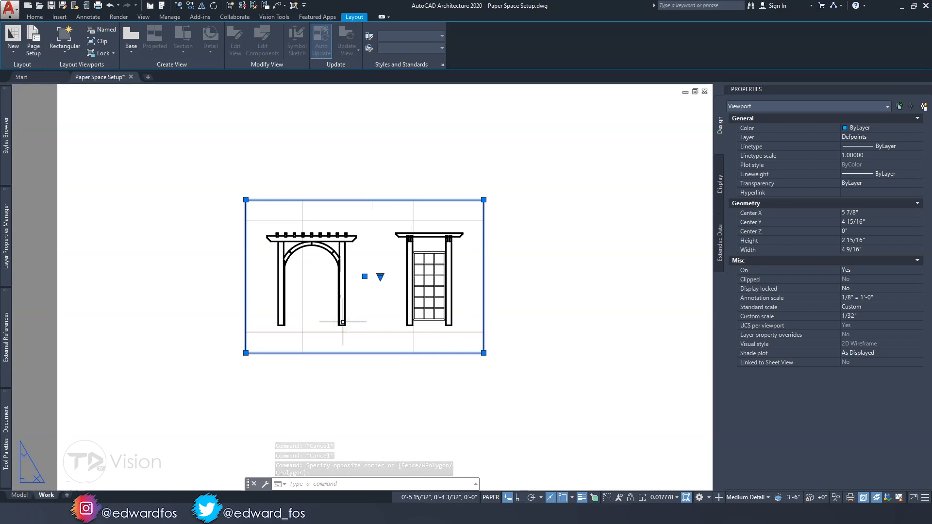
pyautogui.click(380, 276)
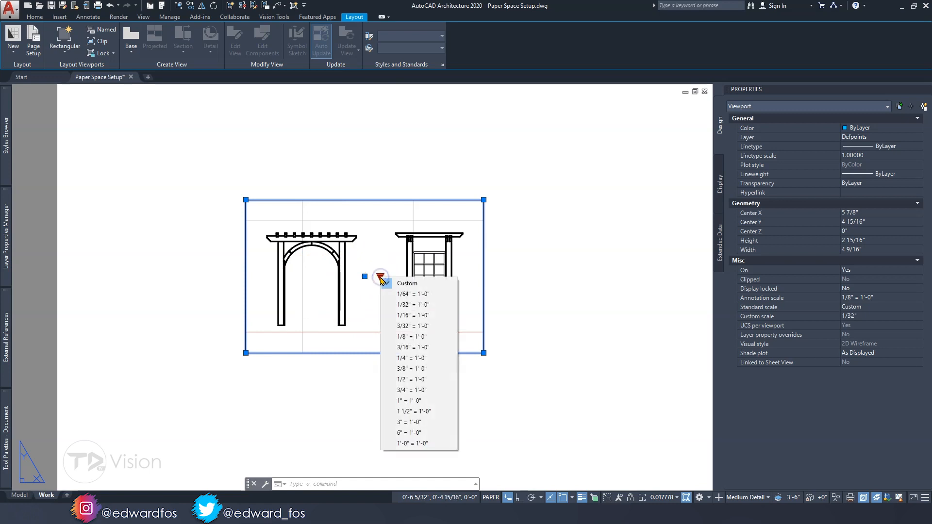
pyautogui.click(405, 379)
# Move the rescaled viewport to the middle of the tabloid sheet
pyautogui.scroll(-3, 340, 286)
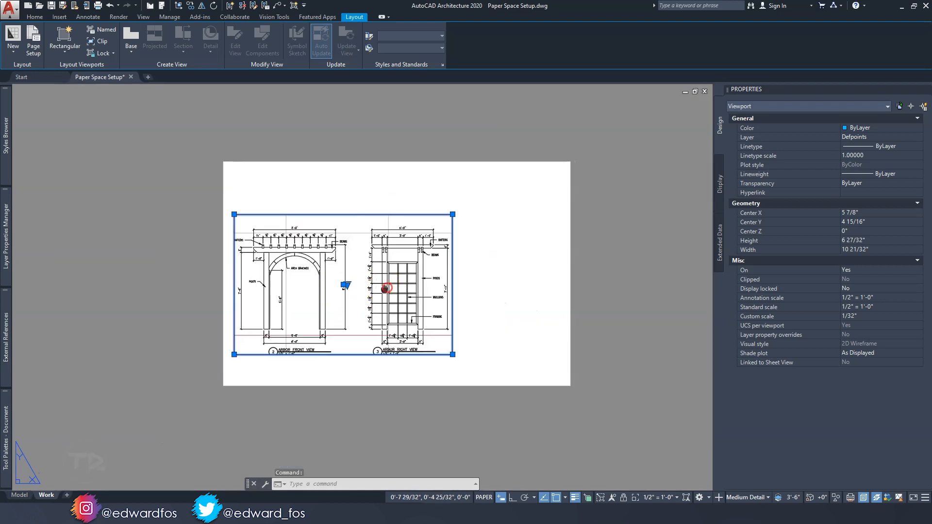
pyautogui.scroll(1, 270, 295)
pyautogui.click(270, 295)
pyautogui.click(350, 277)
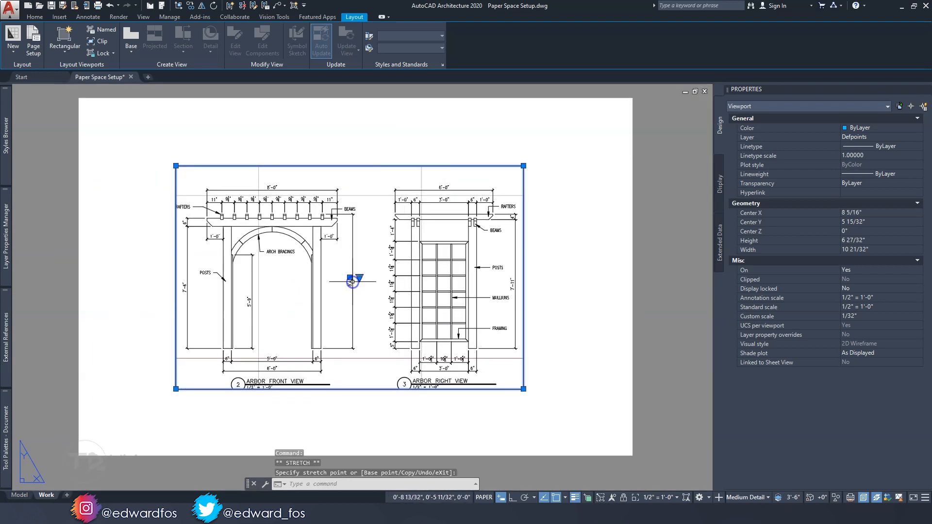
# Stretch the viewport to about 11 1/4" wide and 7 9/32" high so the outer labels and view titles fit
pyautogui.click(176, 165)
pyautogui.click(157, 165)
pyautogui.press('Escape')
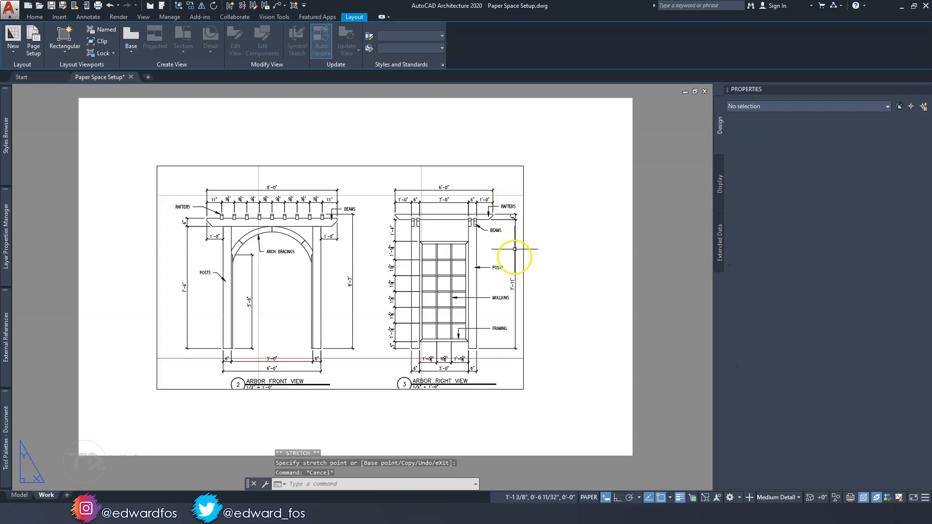
pyautogui.click(523, 389)
pyautogui.click(523, 389)
pyautogui.click(525, 403)
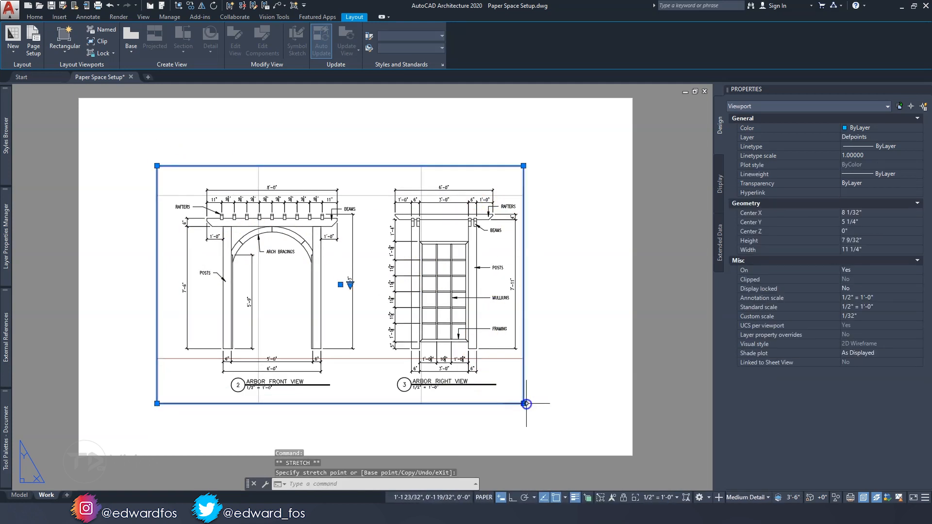
pyautogui.press('Escape')
pyautogui.moveTo(551, 310); pyautogui.dragTo(495, 304, button='middle')
pyautogui.click(480, 365)
pyautogui.click(464, 382)
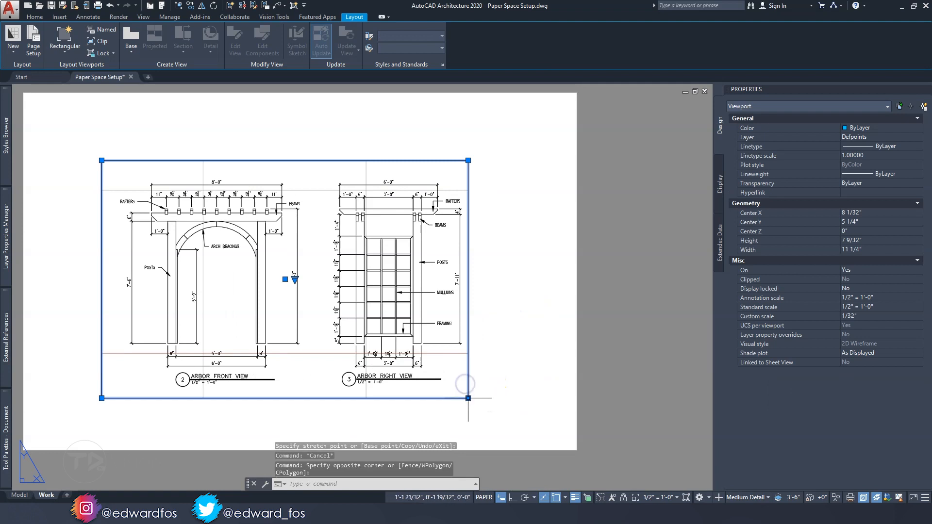
pyautogui.middleClick(360, 286)
pyautogui.middleClick(360, 286)
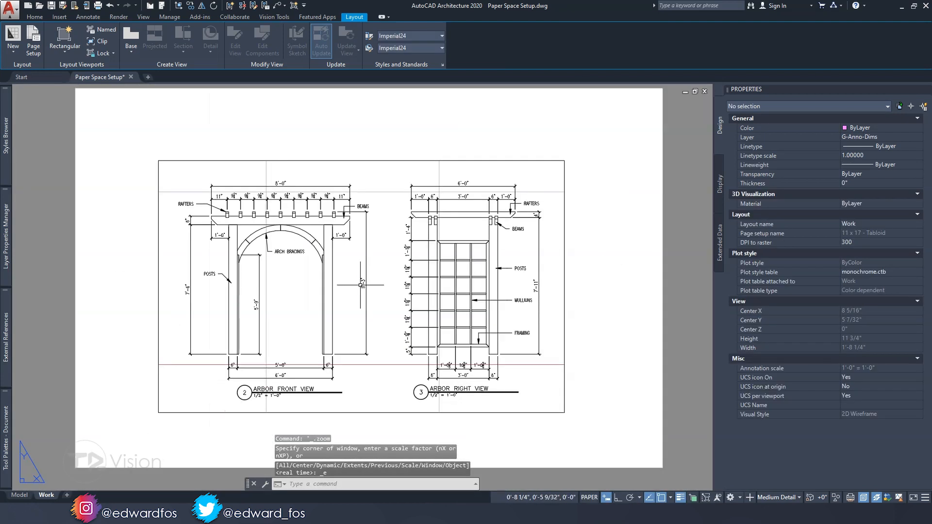
# Preview the plot of the Work layout, examine the linework and annotations of both arbor views, and leave without plotting
pyautogui.hotkey('ctrl', 'p')
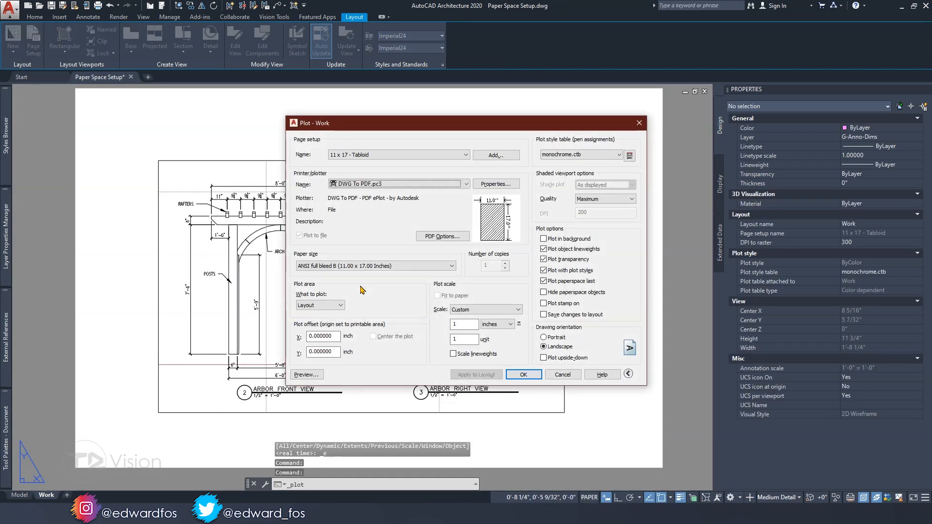
pyautogui.click(306, 374)
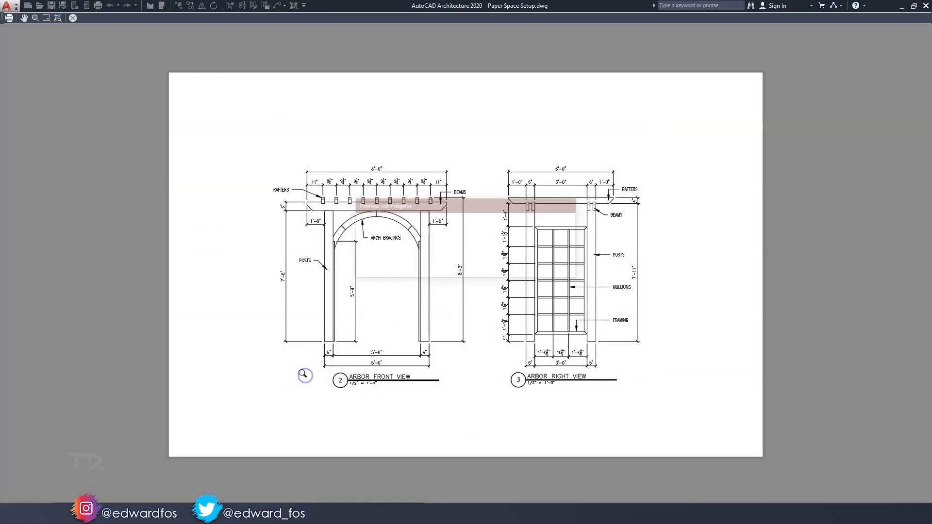
pyautogui.moveTo(512, 322); pyautogui.dragTo(474, 350, button='middle')
pyautogui.scroll(2, 250, 165)
pyautogui.moveTo(233, 180); pyautogui.dragTo(285, 217, button='middle')
pyautogui.scroll(2, 285, 217)
pyautogui.moveTo(581, 235); pyautogui.dragTo(309, 266, button='middle')
pyautogui.moveTo(680, 279); pyautogui.dragTo(359, 269, button='middle')
pyautogui.scroll(-6, 557, 301)
pyautogui.moveTo(557, 301); pyautogui.dragTo(545, 239, button='middle')
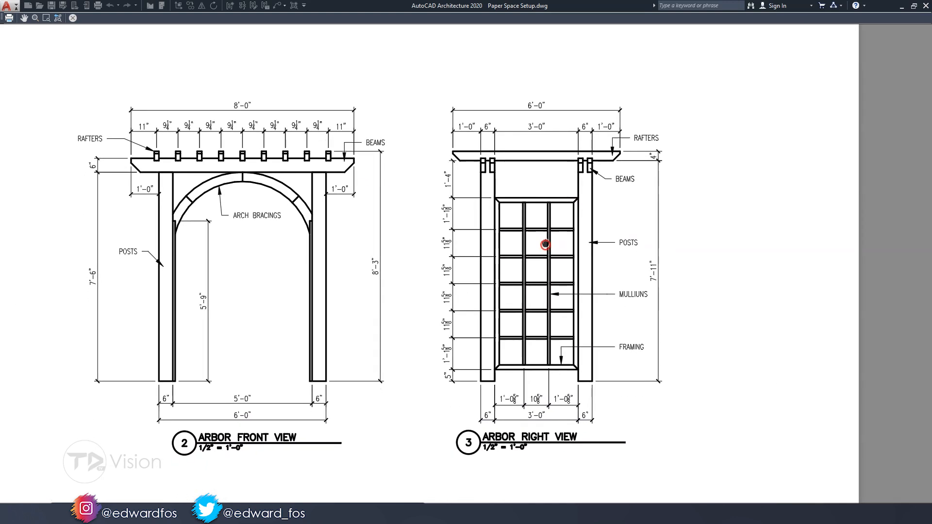
pyautogui.press('Escape')
pyautogui.press('Escape')
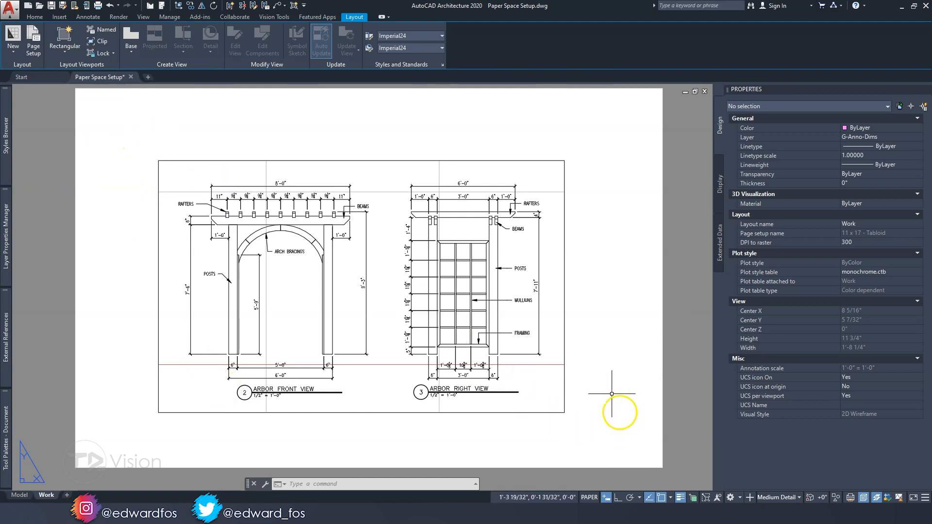
pyautogui.scroll(-4, 324, 214)
pyautogui.scroll(3, 325, 236)
pyautogui.moveTo(325, 228); pyautogui.dragTo(318, 245, button='middle')
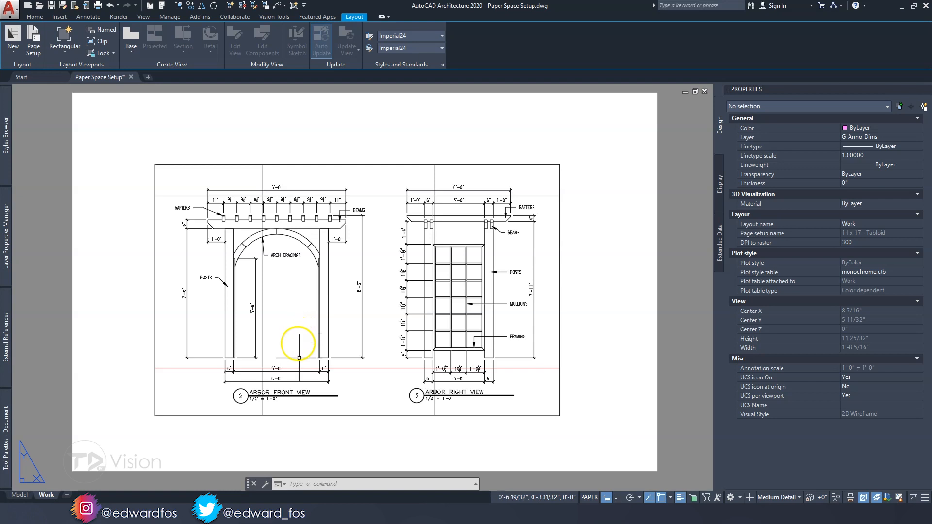
# Switch to File Explorer and open the Aec Sheet (Imperial Ctb) - TD VISION template from the AutoCAD Sheet Sets folder in AutoCAD
pyautogui.click(278, 513)
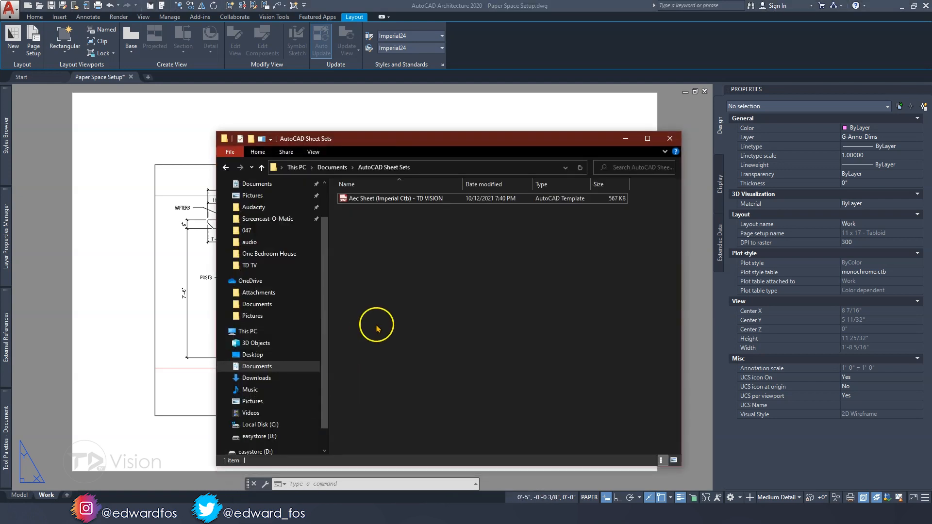
pyautogui.click(405, 199)
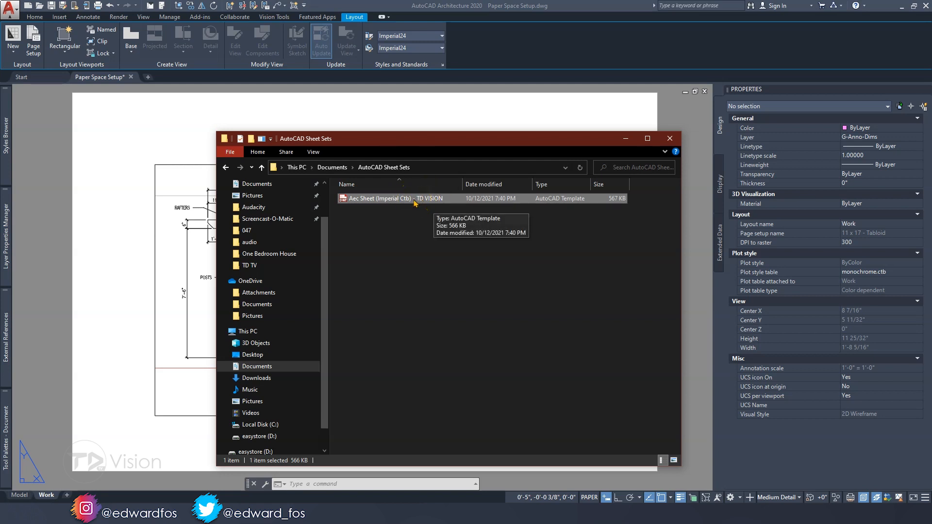
pyautogui.click(377, 201)
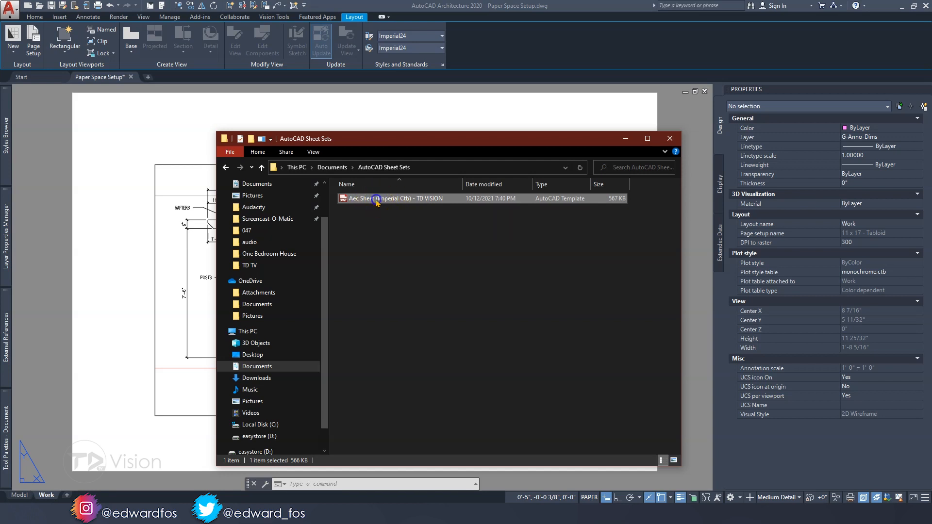
pyautogui.click(385, 232)
pyautogui.click(435, 200)
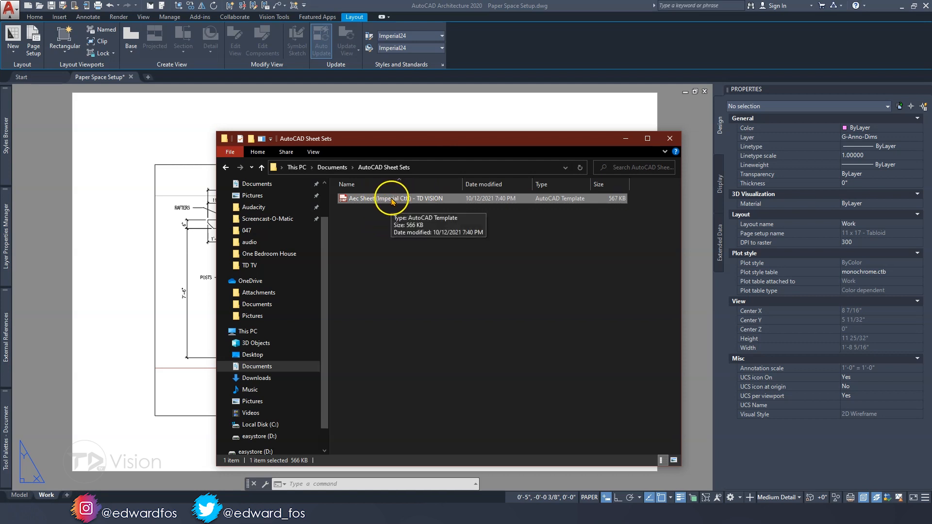
pyautogui.moveTo(391, 201); pyautogui.dragTo(329, 117)
pyautogui.moveTo(319, 82); pyautogui.dragTo(319, 82)
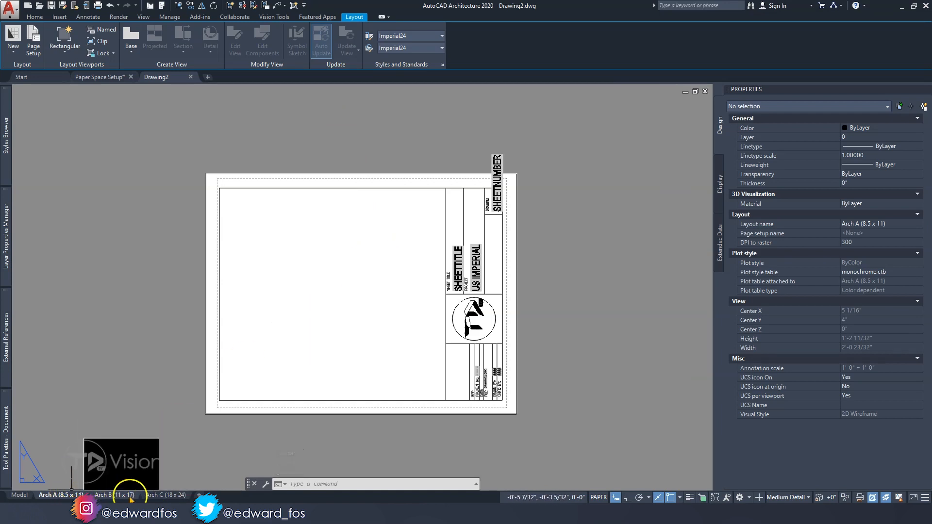
# Review the title blocks on the Arch B (11 x 17) and Arch C (18 x 24) layouts and return to Arch A (8.5 x 11)
pyautogui.click(115, 494)
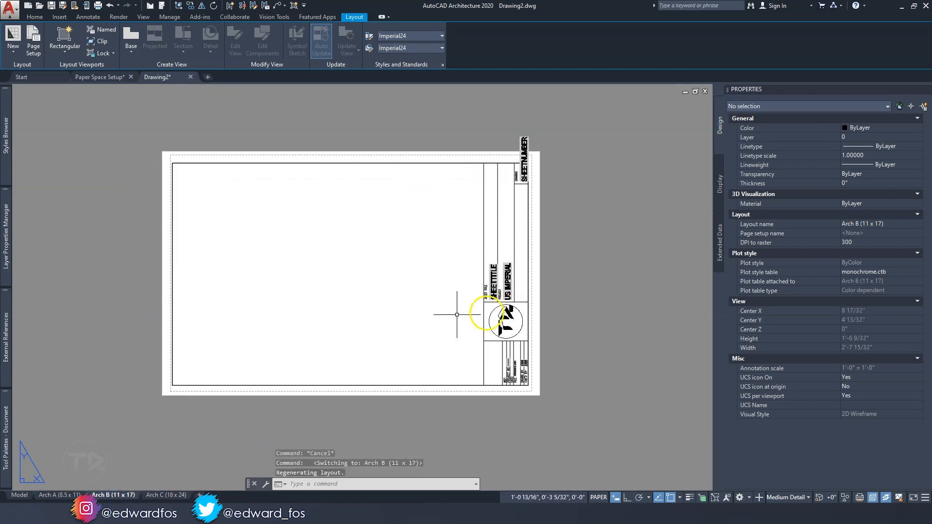
pyautogui.click(167, 495)
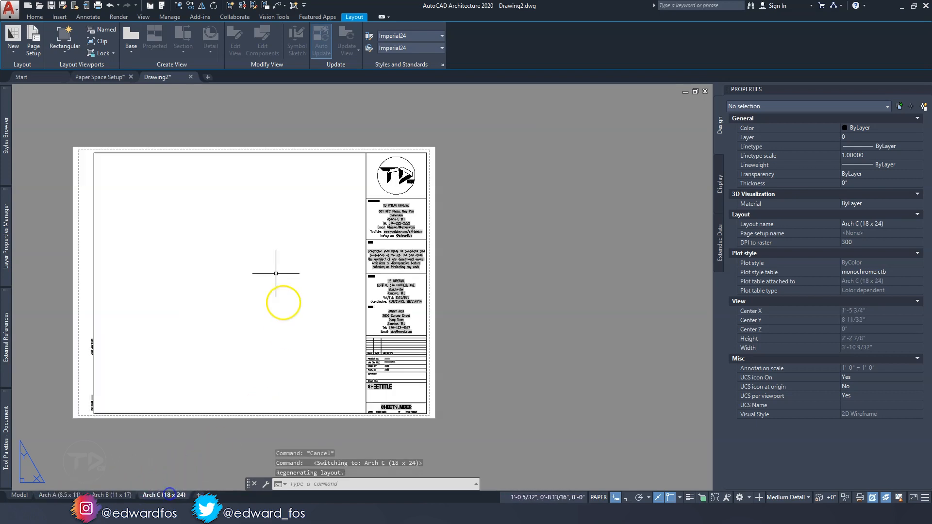
pyautogui.click(109, 494)
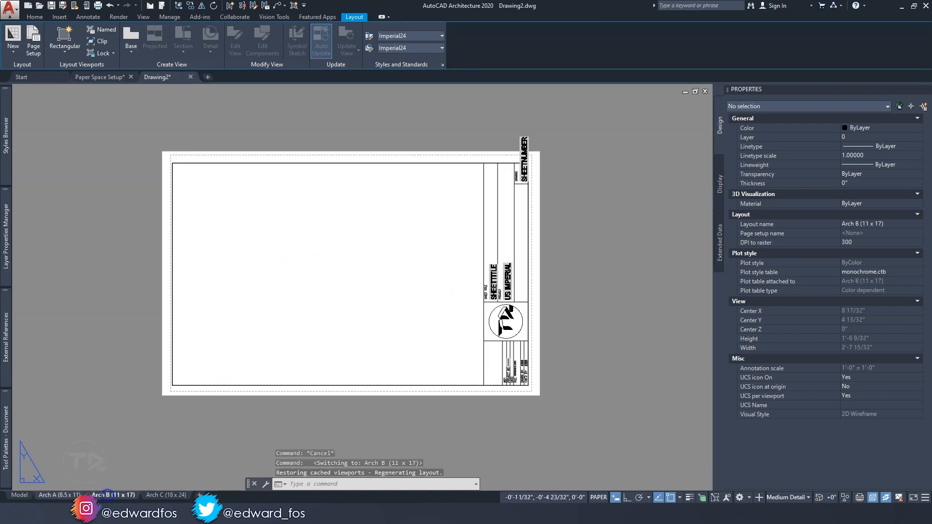
pyautogui.click(61, 494)
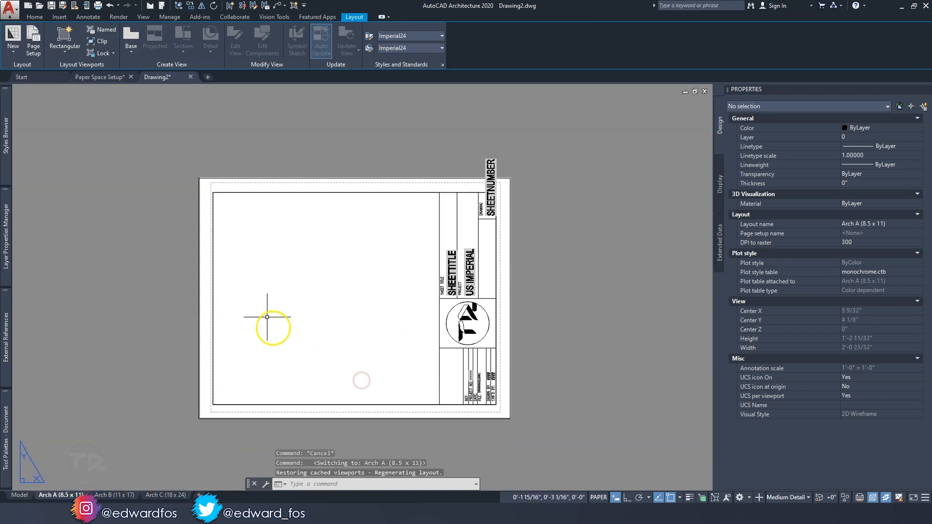
# Open the Arch A title block in the Block Editor and check which objects make up its circular logo
pyautogui.click(439, 193)
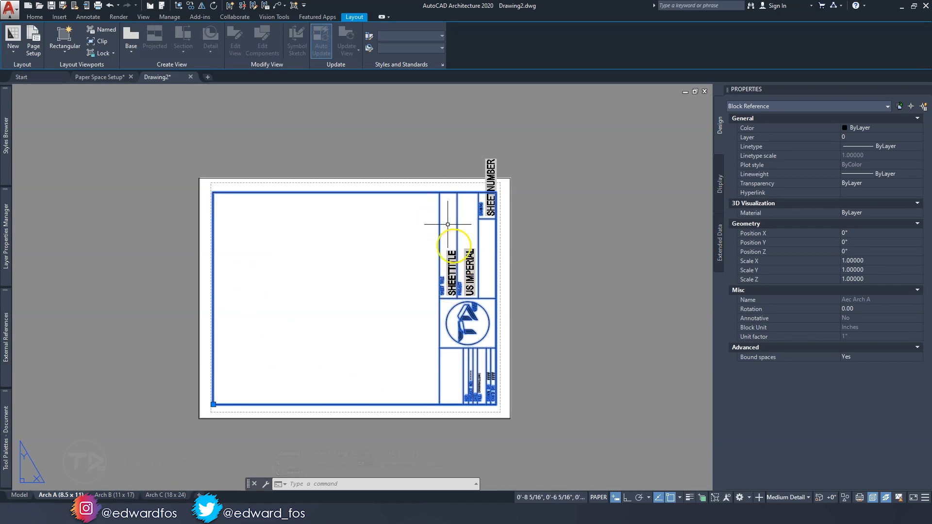
pyautogui.rightClick(440, 195)
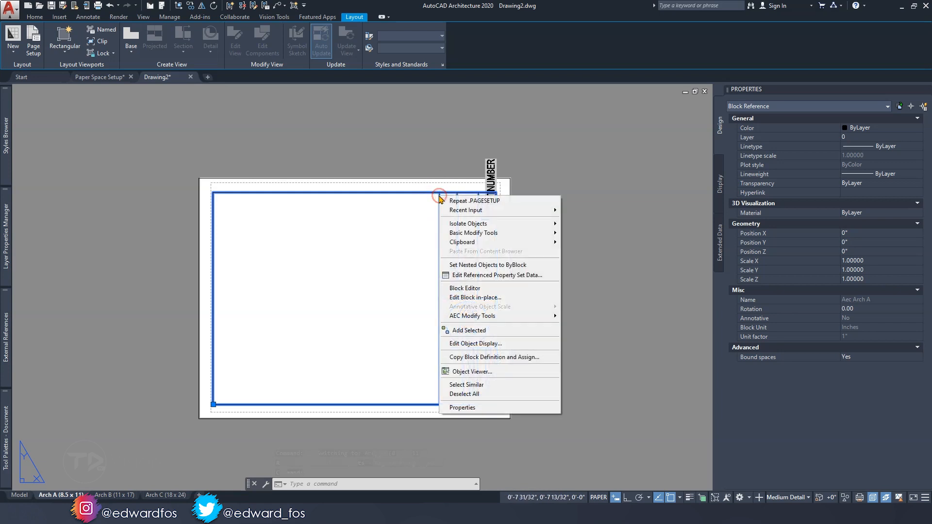
pyautogui.click(467, 288)
pyautogui.scroll(3, 485, 311)
pyautogui.click(490, 332)
pyautogui.click(322, 207)
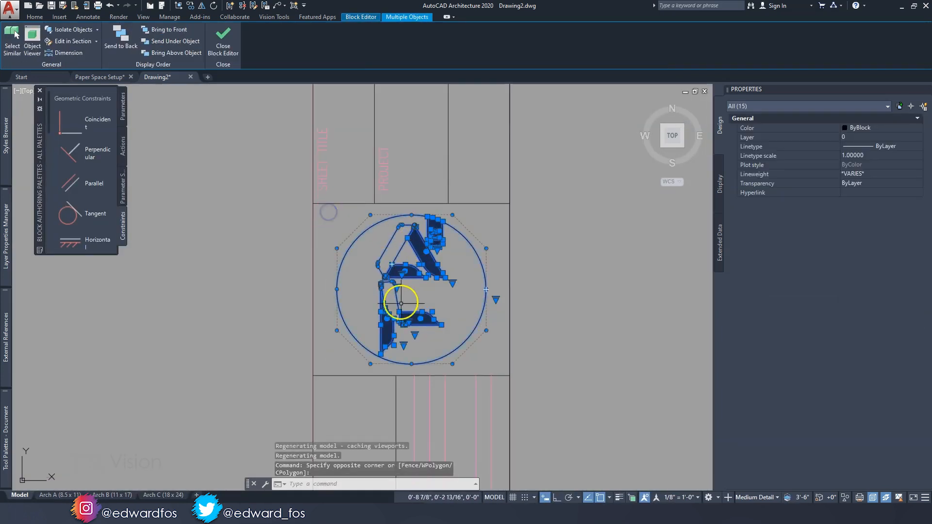
pyautogui.press('Escape')
# Examine the whole title block and its logo geometry again, and close the Block Editor discarding any changes
pyautogui.scroll(-4, 435, 301)
pyautogui.scroll(2, 413, 246)
pyautogui.moveTo(209, 312); pyautogui.dragTo(397, 282, button='middle')
pyautogui.scroll(-4, 403, 279)
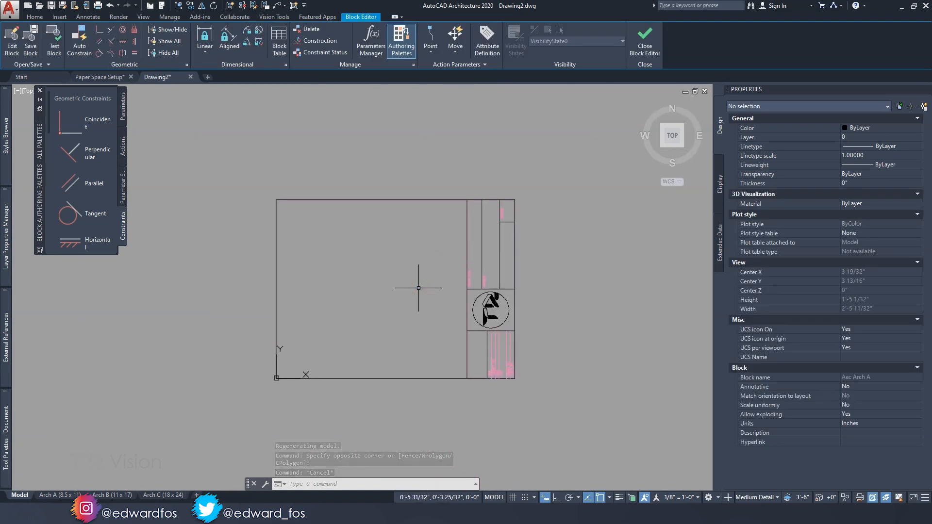
pyautogui.scroll(5, 472, 317)
pyautogui.click(519, 347)
pyautogui.click(363, 212)
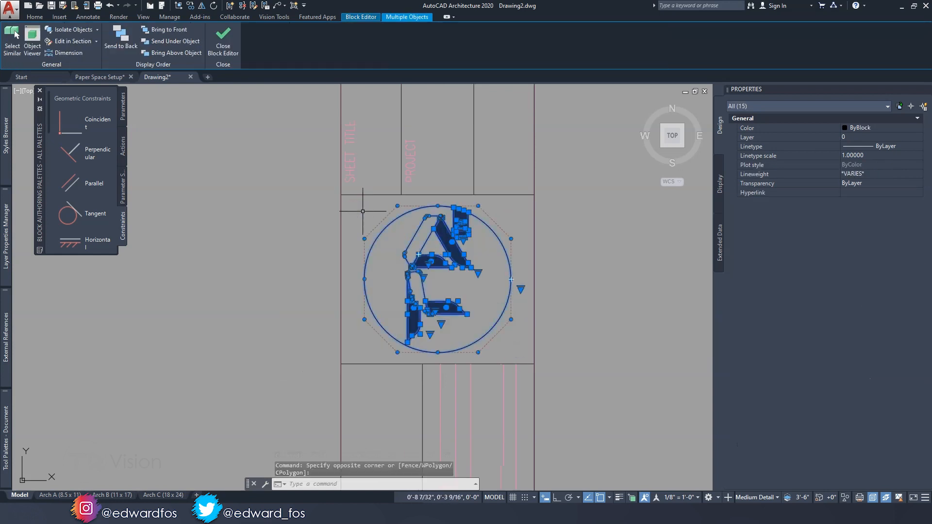
pyautogui.press('Escape')
pyautogui.click(631, 52)
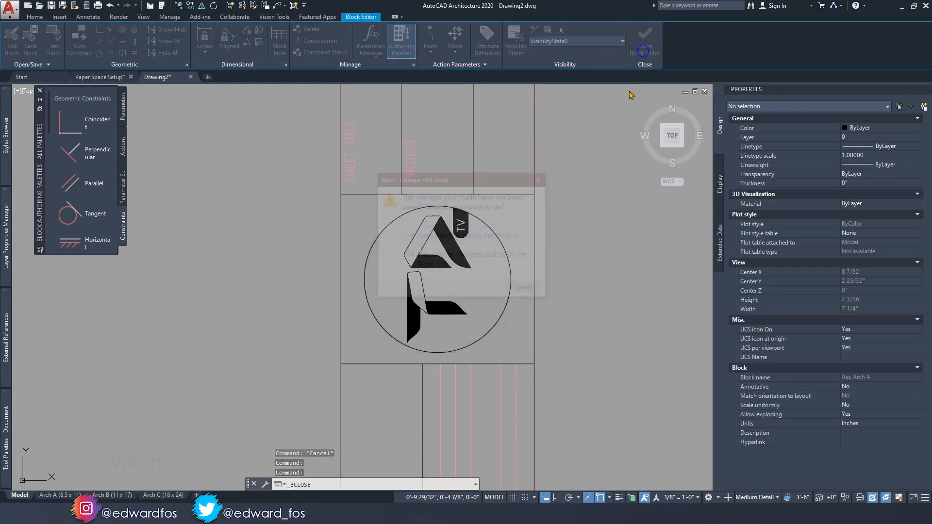
pyautogui.click(451, 262)
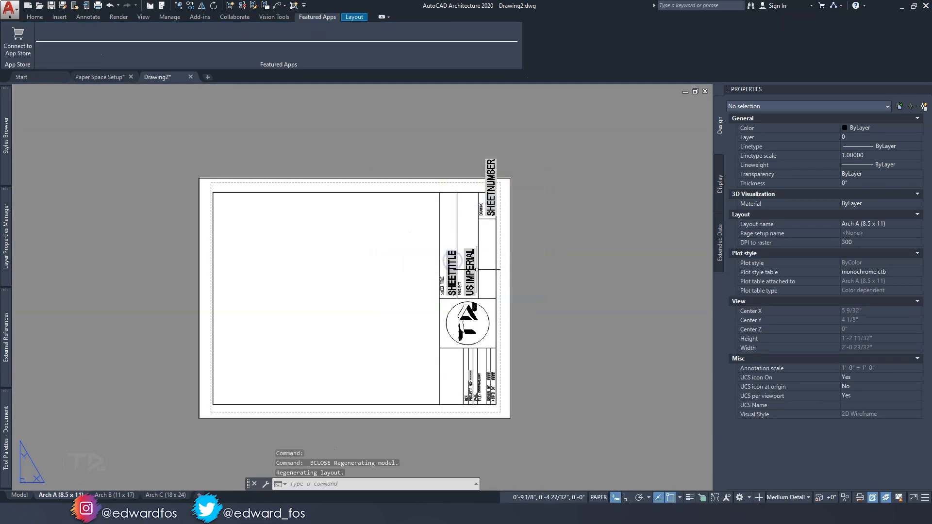
# Review the Arch B (11 x 17) and Arch C (18 x 24) layouts of the template drawing
pyautogui.click(115, 495)
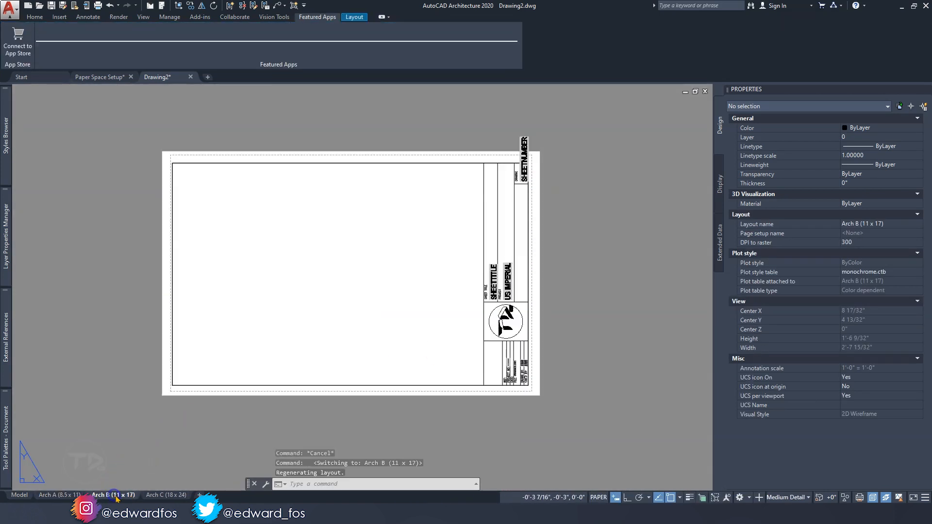
pyautogui.click(165, 495)
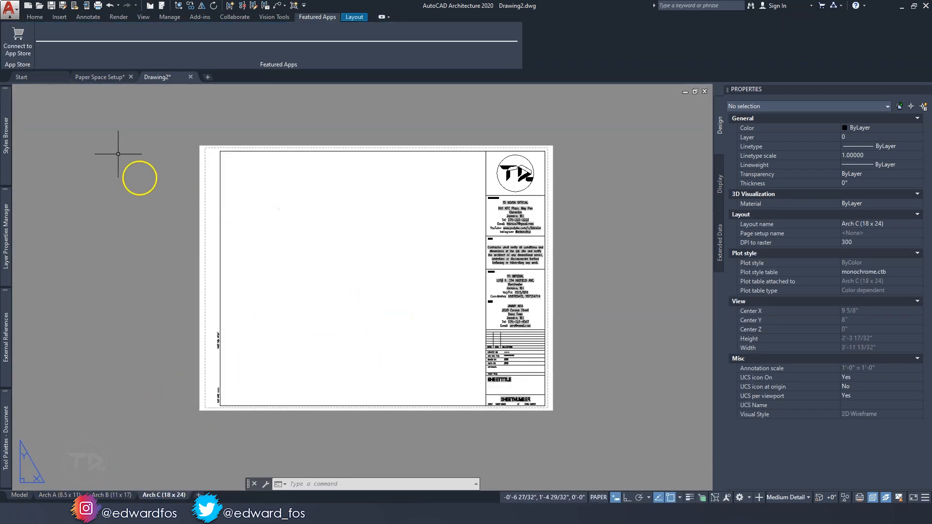
pyautogui.click(11, 15)
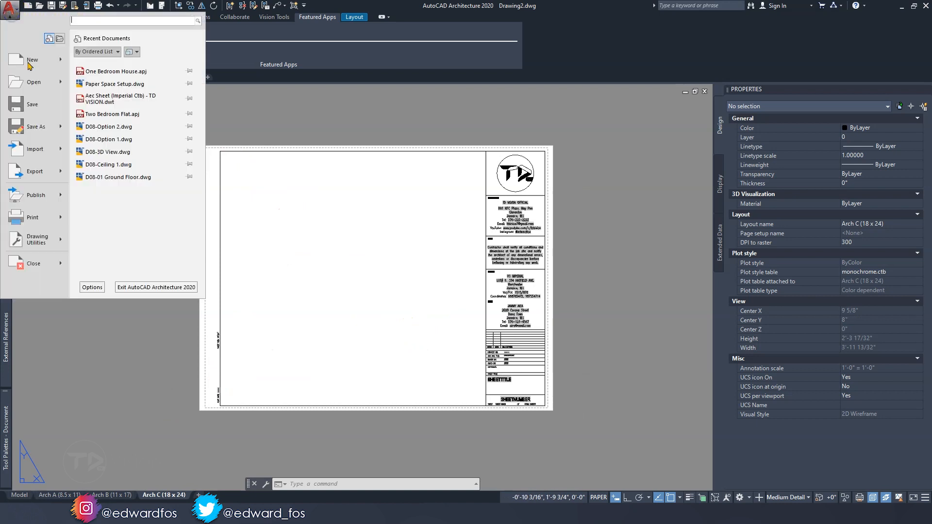
pyautogui.click(30, 129)
pyautogui.click(346, 348)
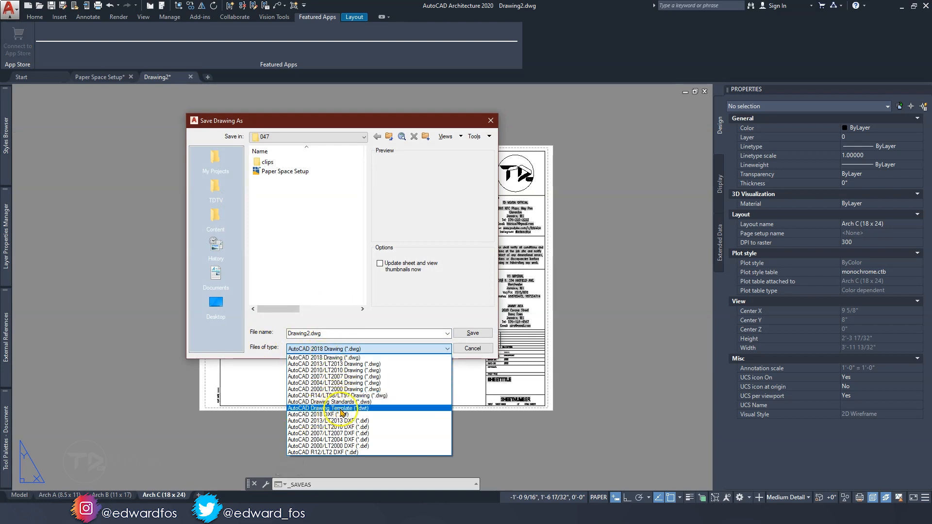
pyautogui.click(404, 408)
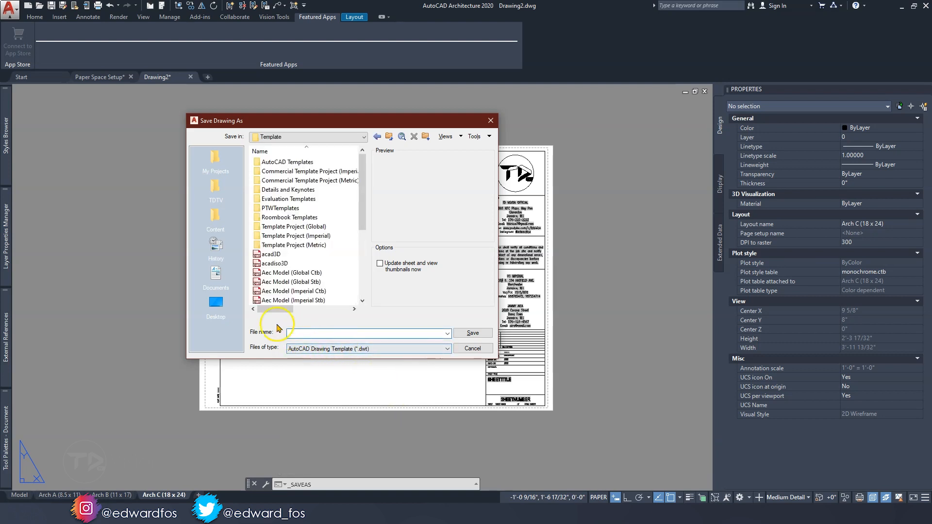
pyautogui.click(216, 303)
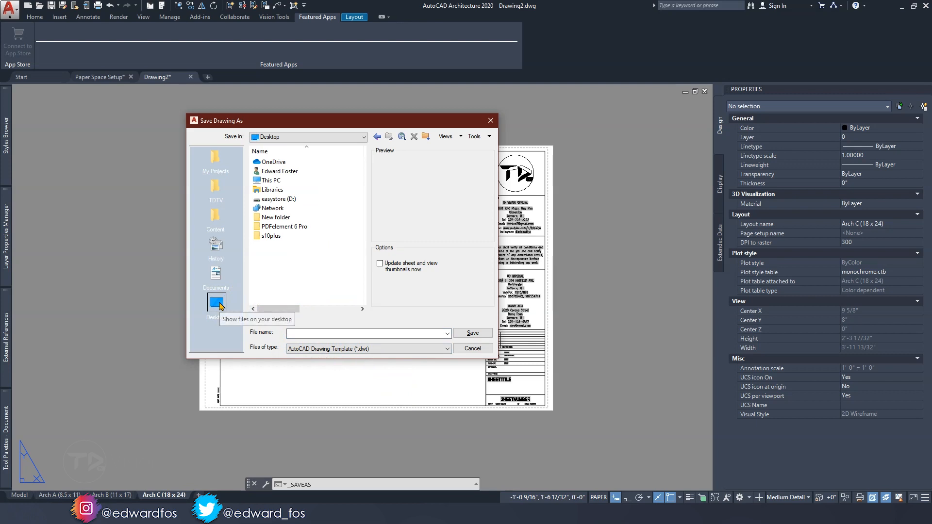
pyautogui.click(307, 334)
pyautogui.write('sdfsfsdfdsf')
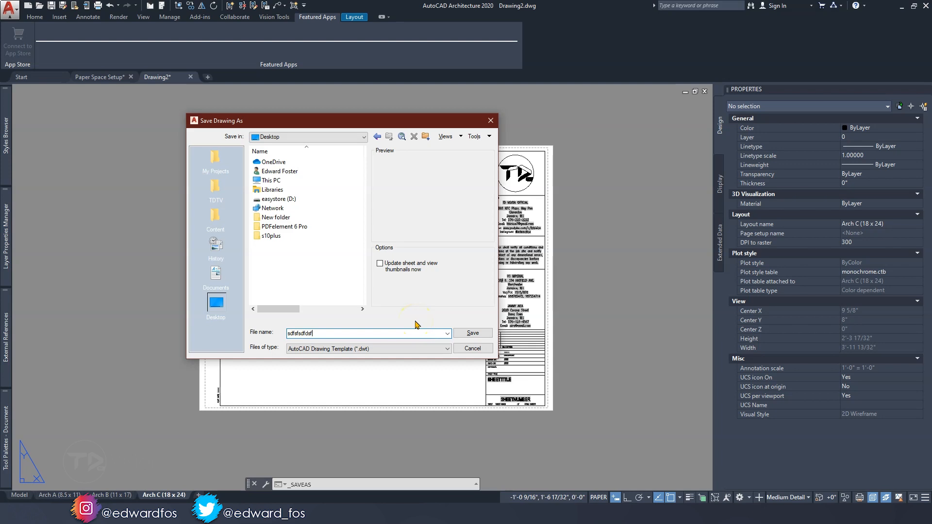
pyautogui.press('Escape')
pyautogui.press('Escape')
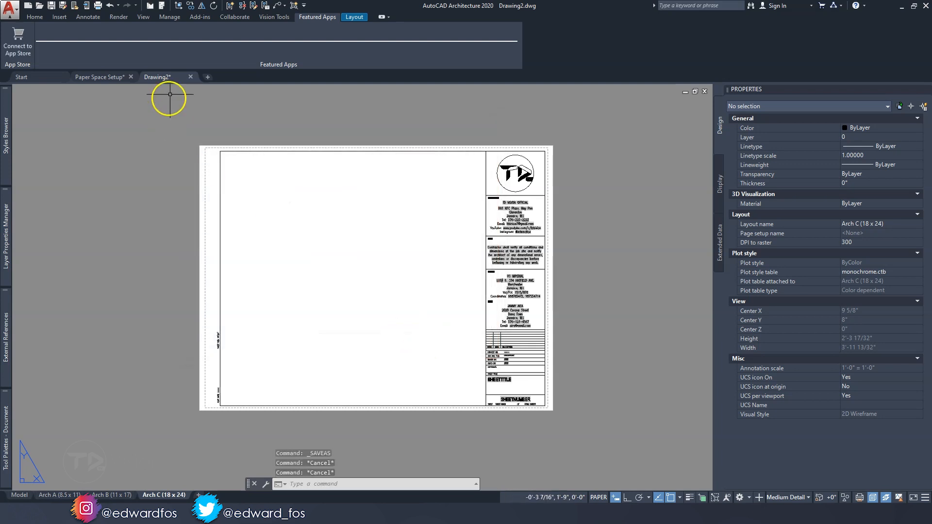
# Close Drawing2 without saving, and check the TD VISION sheet template in File Explorer's AutoCAD Sheet Sets folder before returning to the arbor drawing
pyautogui.click(191, 78)
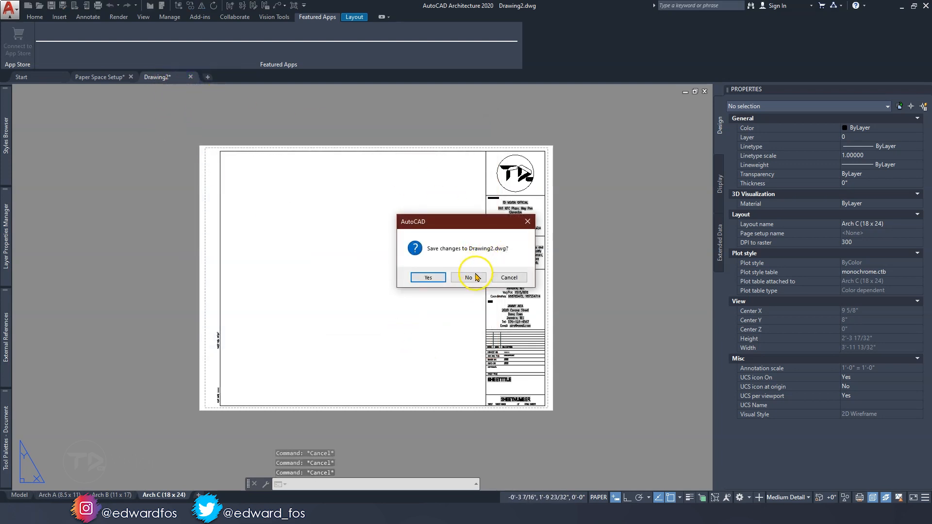
pyautogui.click(474, 273)
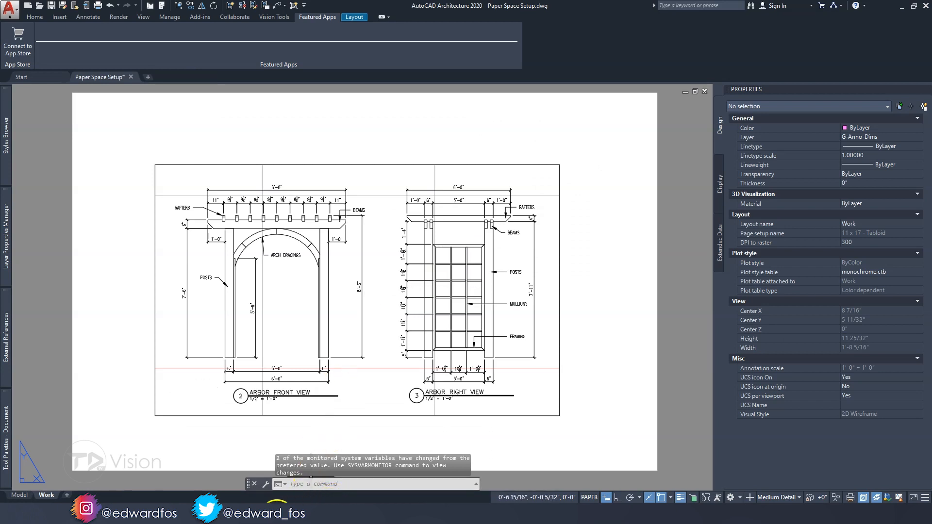
pyautogui.click(277, 514)
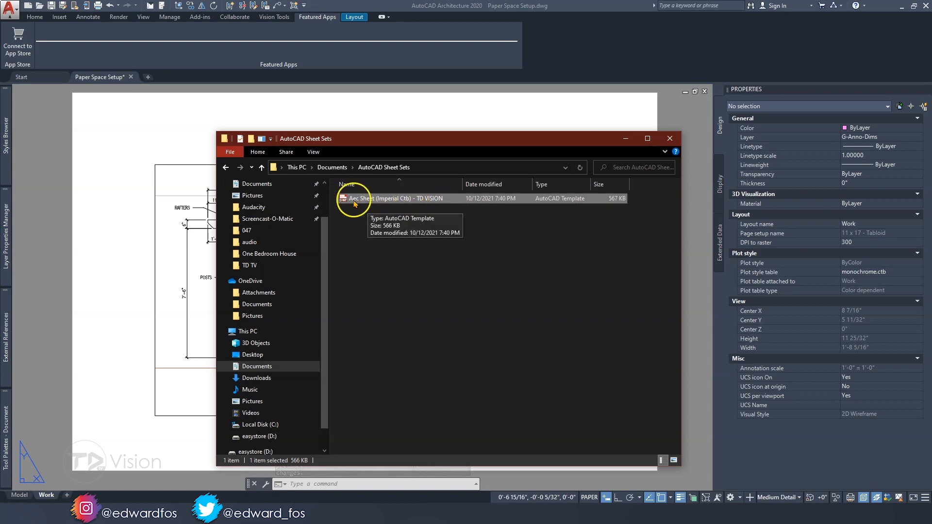
pyautogui.click(117, 186)
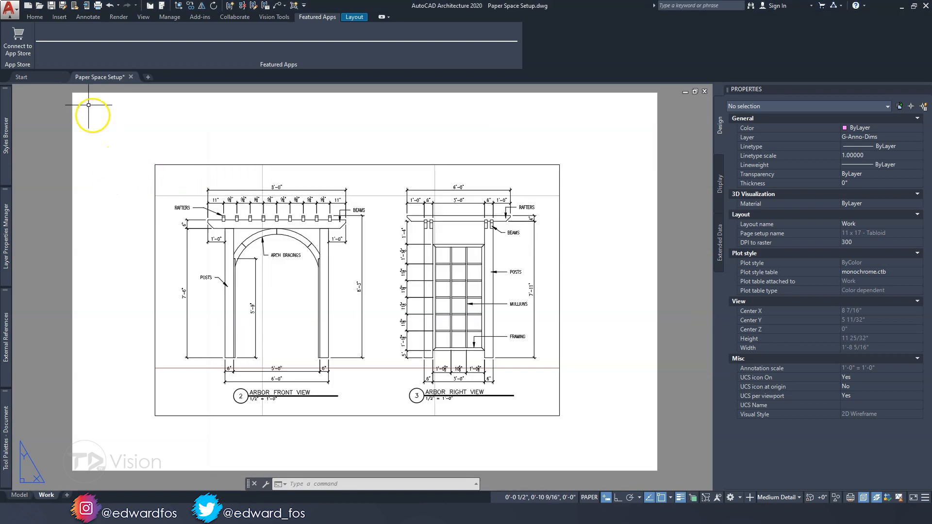
# Insert the Arch B (11 x 17) layout from the Aec Sheet (Imperial Ctb) - TD VISION template in Documents > AutoCAD Sheet Sets
pyautogui.click(35, 17)
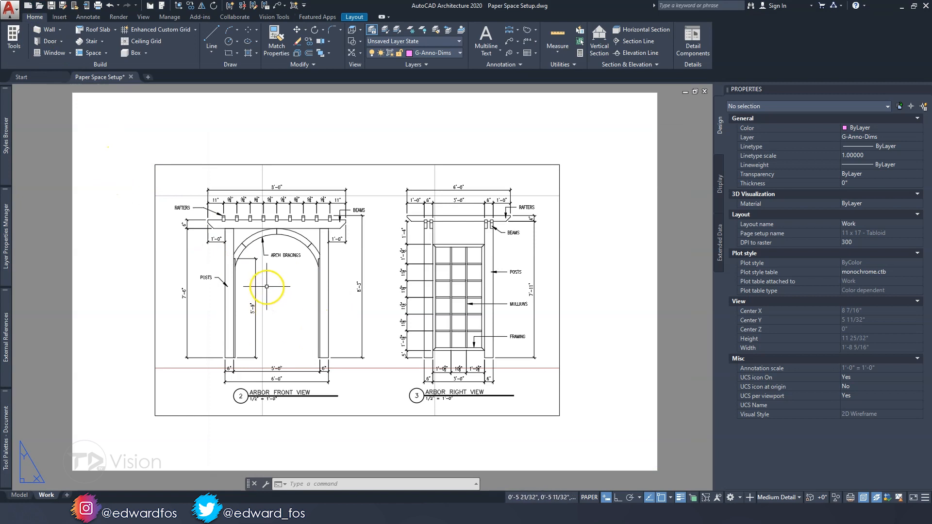
pyautogui.moveTo(278, 300); pyautogui.dragTo(280, 305, button='middle')
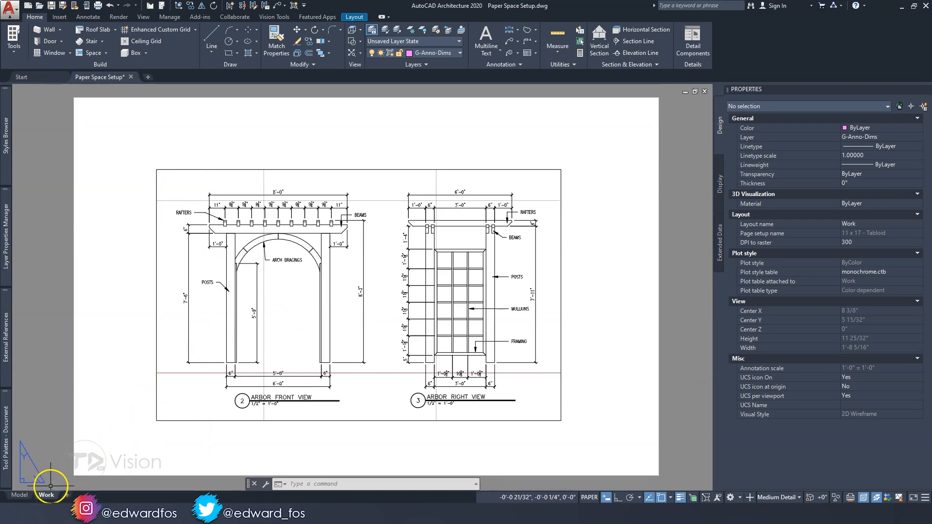
pyautogui.rightClick(47, 495)
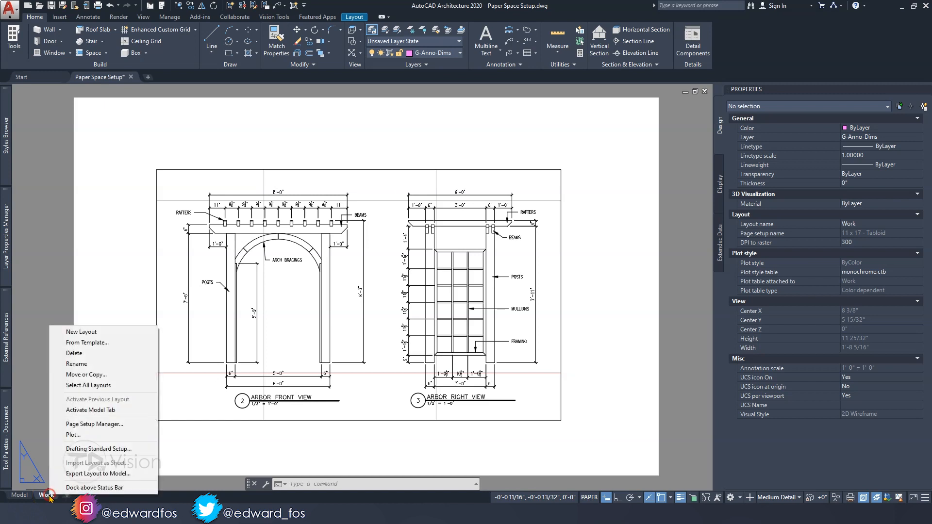
pyautogui.click(93, 343)
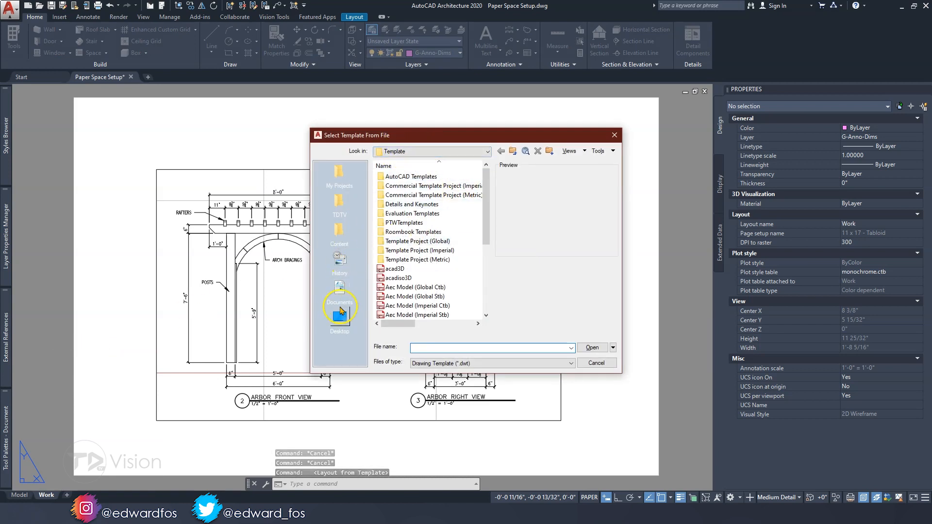
pyautogui.click(341, 290)
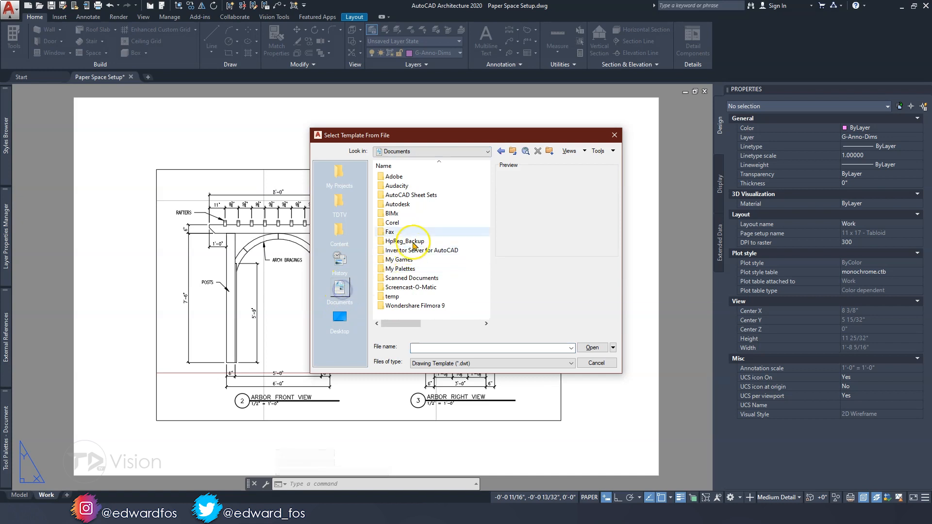
pyautogui.doubleClick(409, 195)
pyautogui.click(410, 178)
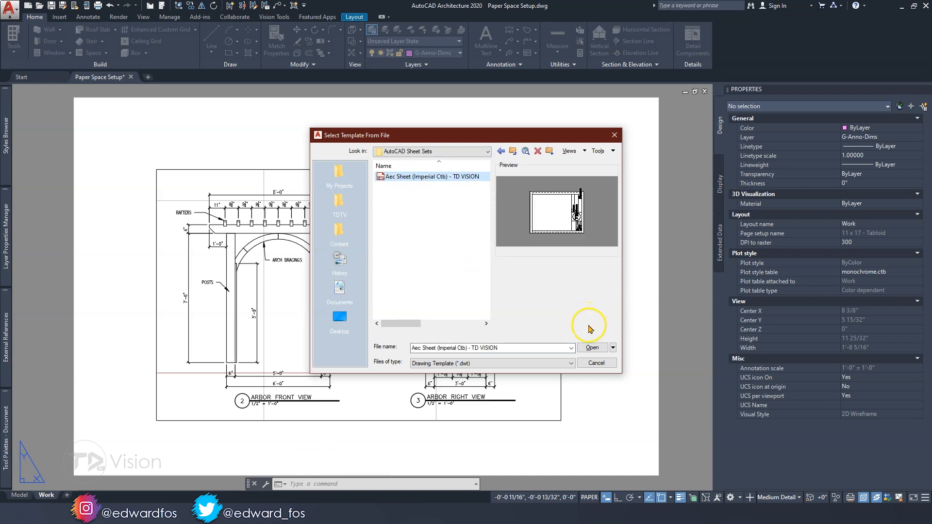
pyautogui.click(592, 347)
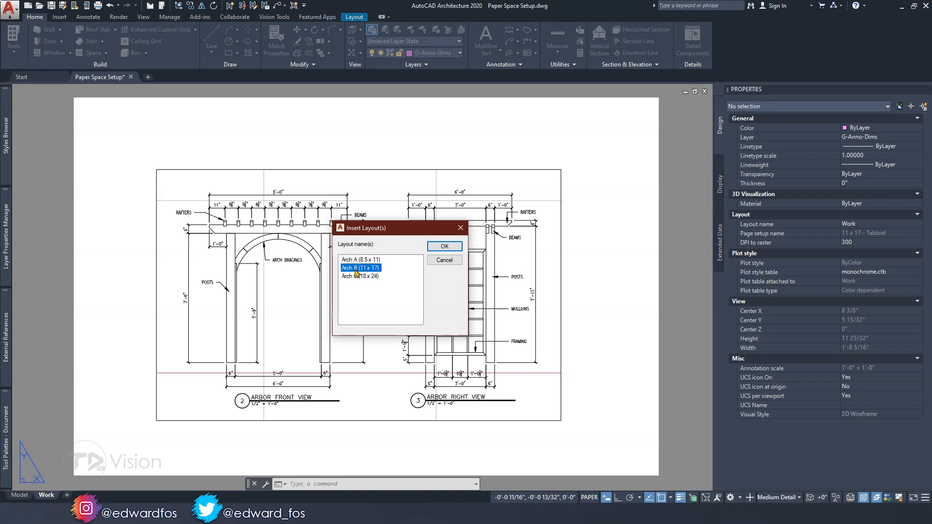
pyautogui.click(442, 246)
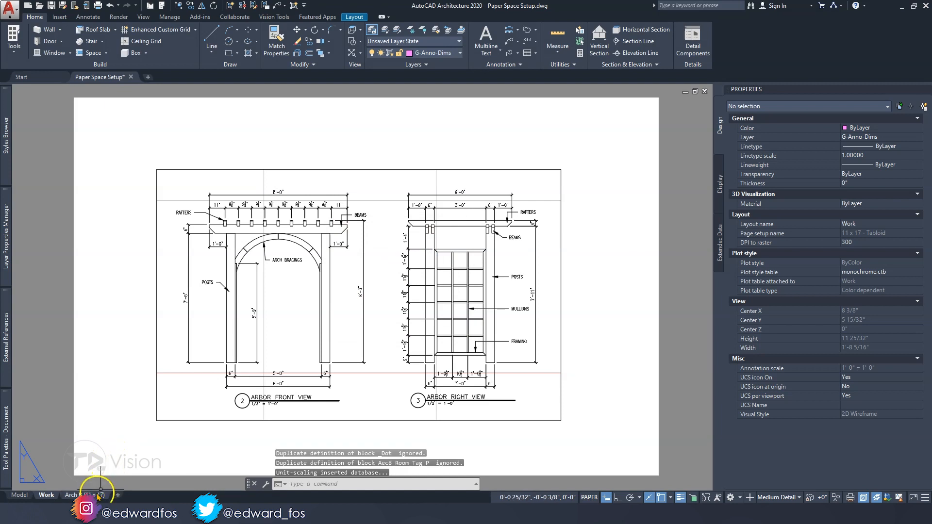
# Open the inserted Arch B (11 x 17) layout and examine its title block, including the logo and sheet information fields
pyautogui.moveTo(77, 494)
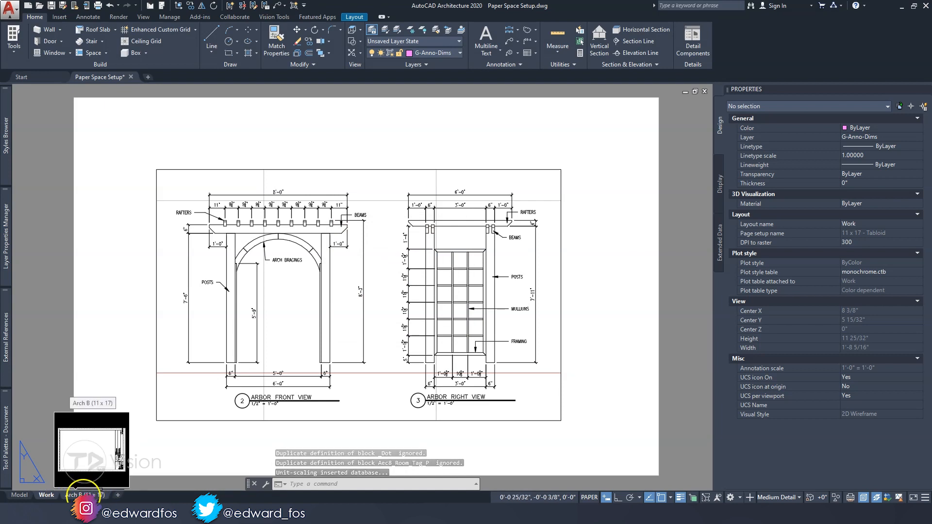
pyautogui.click(86, 494)
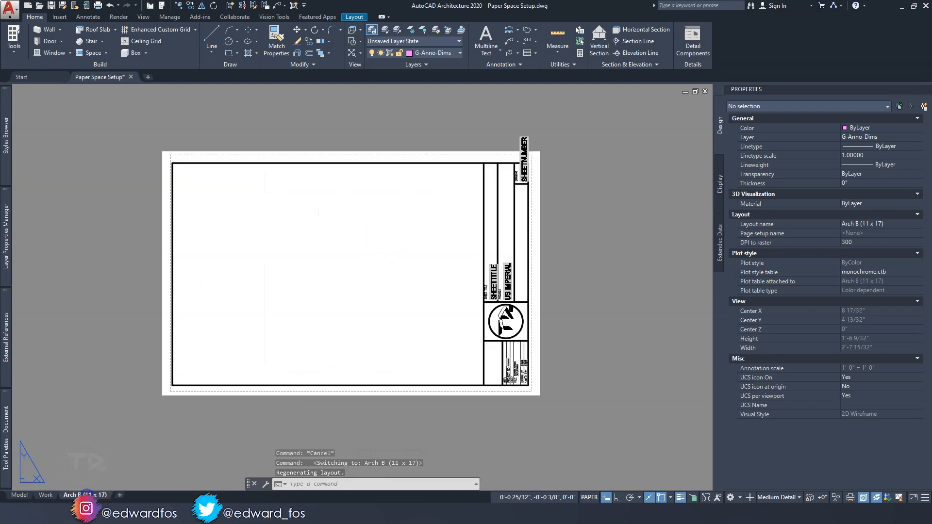
pyautogui.scroll(3, 498, 302)
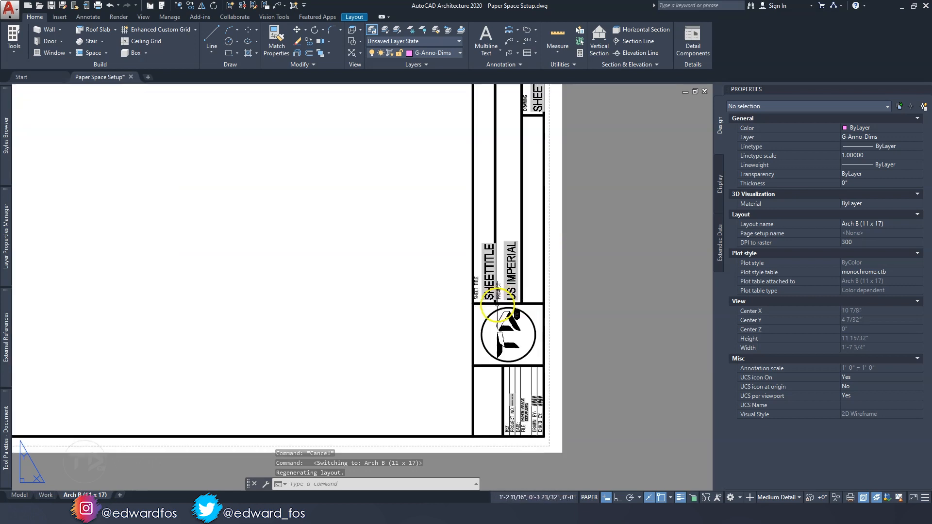
pyautogui.scroll(-3, 497, 311)
pyautogui.moveTo(479, 301); pyautogui.dragTo(507, 306, button='middle')
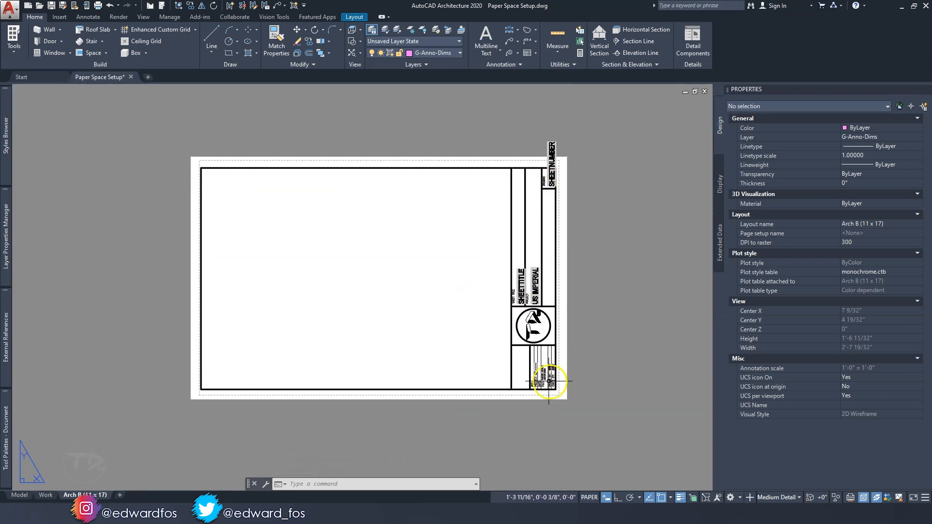
pyautogui.scroll(3, 572, 381)
pyautogui.scroll(-3, 527, 286)
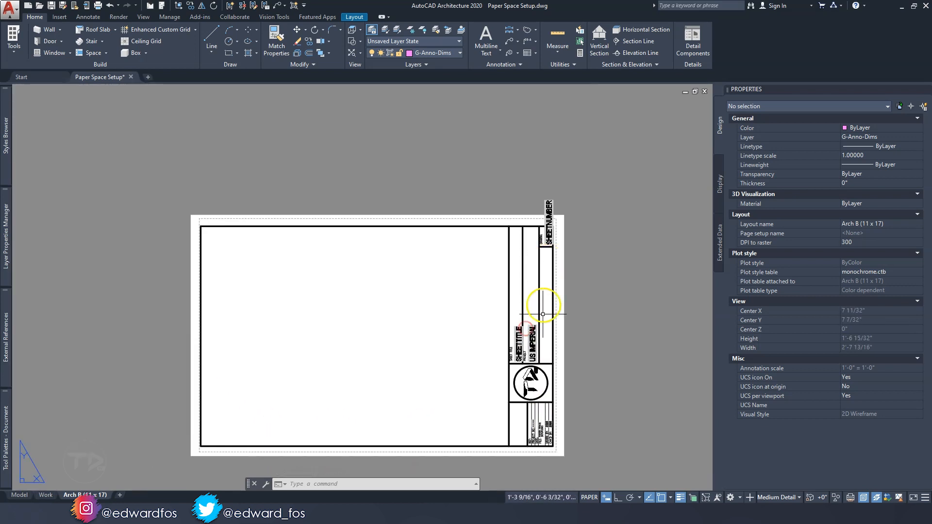
pyautogui.scroll(3, 533, 267)
pyautogui.scroll(-4, 494, 346)
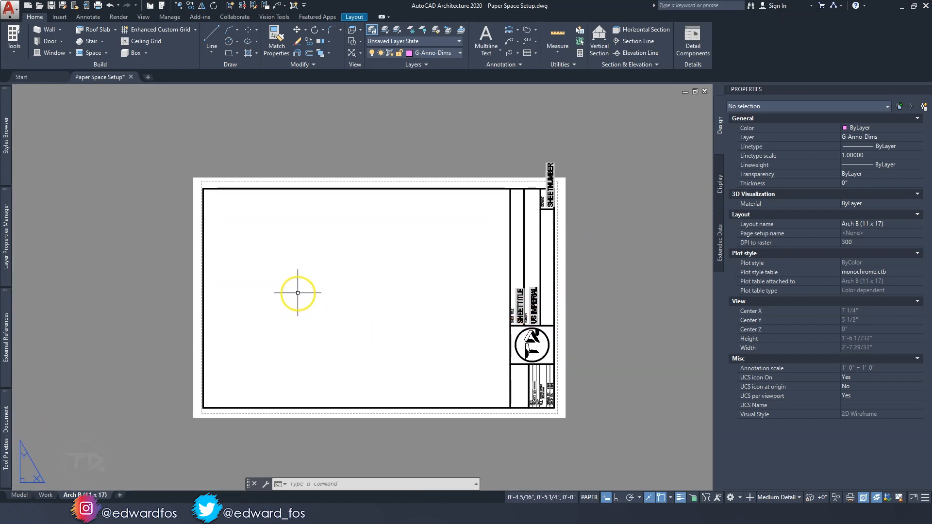
# Create a rectangular viewport about 1'-0 1/2" wide and 7 3/4" high inside the Arch B drawing frame
pyautogui.scroll(2, 307, 299)
pyautogui.moveTo(298, 298); pyautogui.dragTo(283, 283, button='middle')
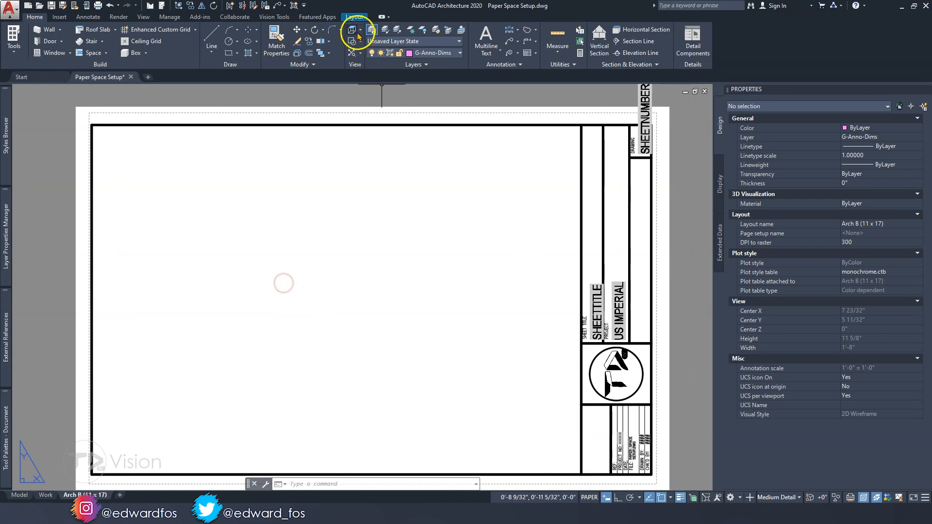
pyautogui.click(354, 17)
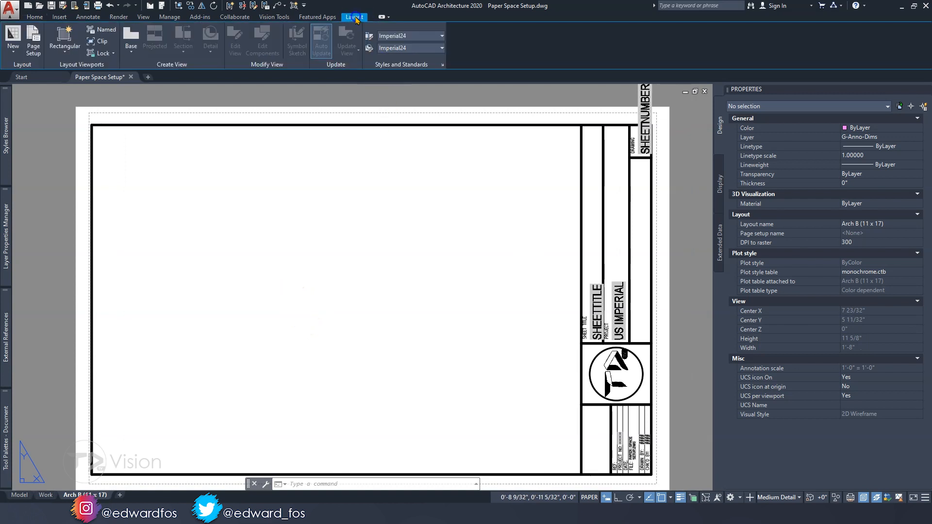
pyautogui.click(66, 41)
pyautogui.click(70, 69)
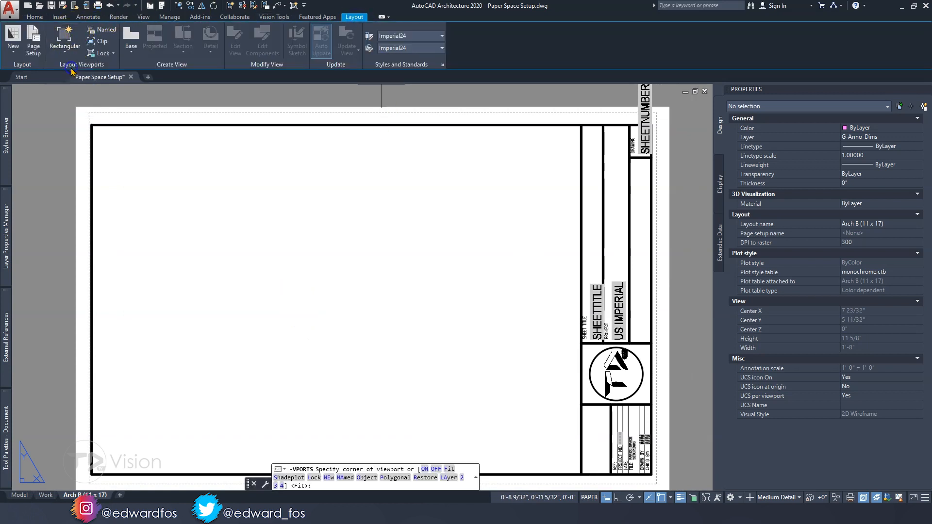
pyautogui.click(108, 146)
pyautogui.click(545, 418)
pyautogui.press('Escape')
pyautogui.press('Escape')
# Shrink the viewport around the arbor plan view to about 2 5/32" x 2 1/8" and set its scale to 1/2" = 1'-0"
pyautogui.scroll(-2, 322, 374)
pyautogui.moveTo(334, 380); pyautogui.dragTo(375, 365, button='middle')
pyautogui.click(390, 390)
pyautogui.click(389, 357)
pyautogui.scroll(2, 389, 354)
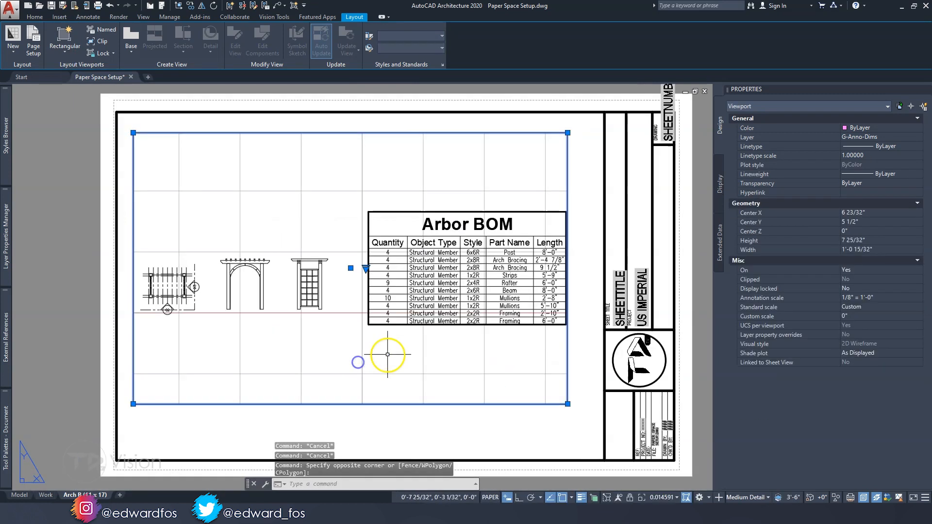
pyautogui.click(567, 403)
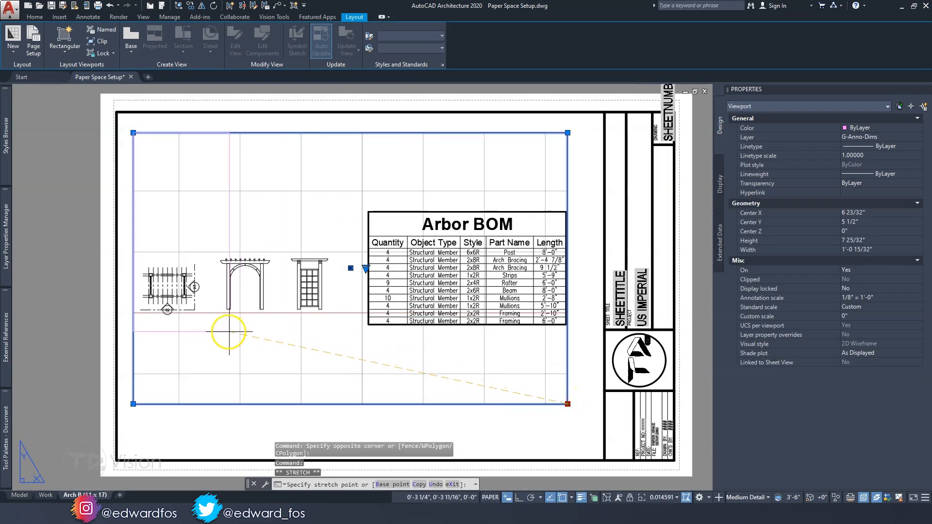
pyautogui.click(134, 132)
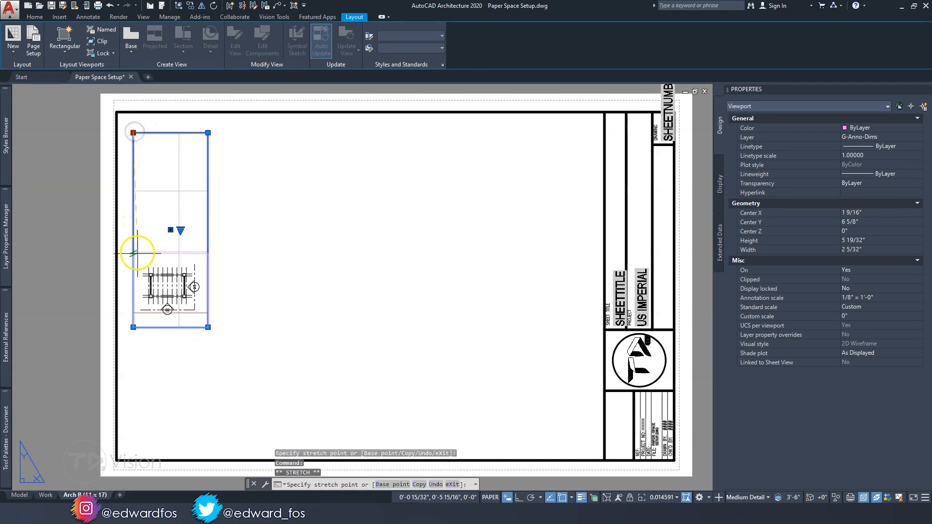
pyautogui.click(138, 254)
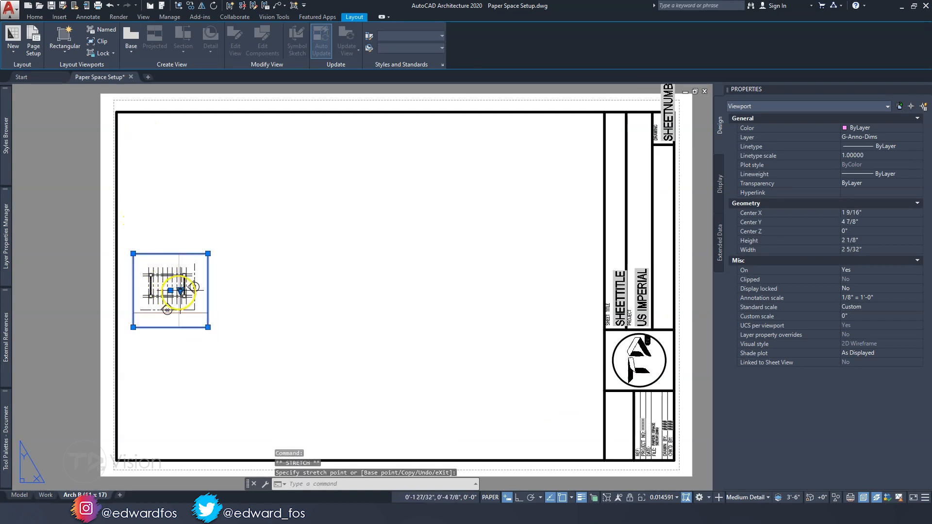
pyautogui.click(180, 291)
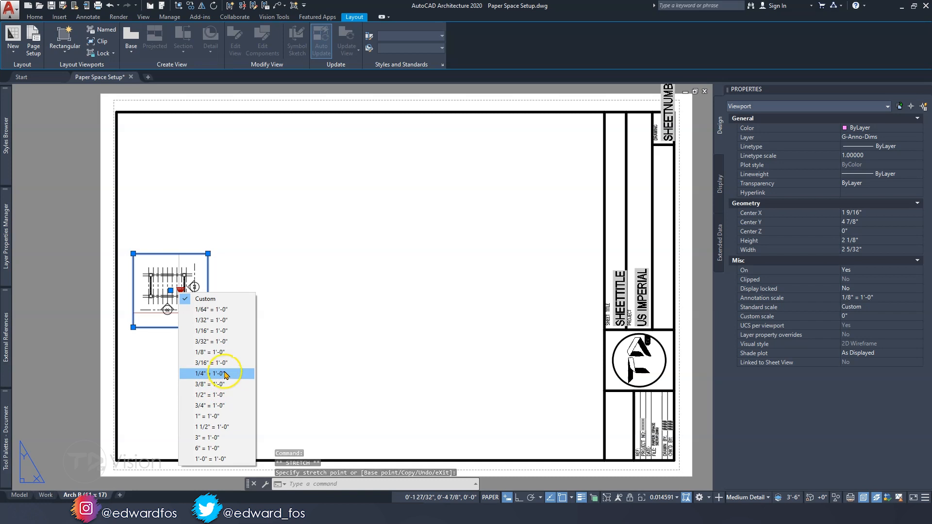
pyautogui.click(223, 394)
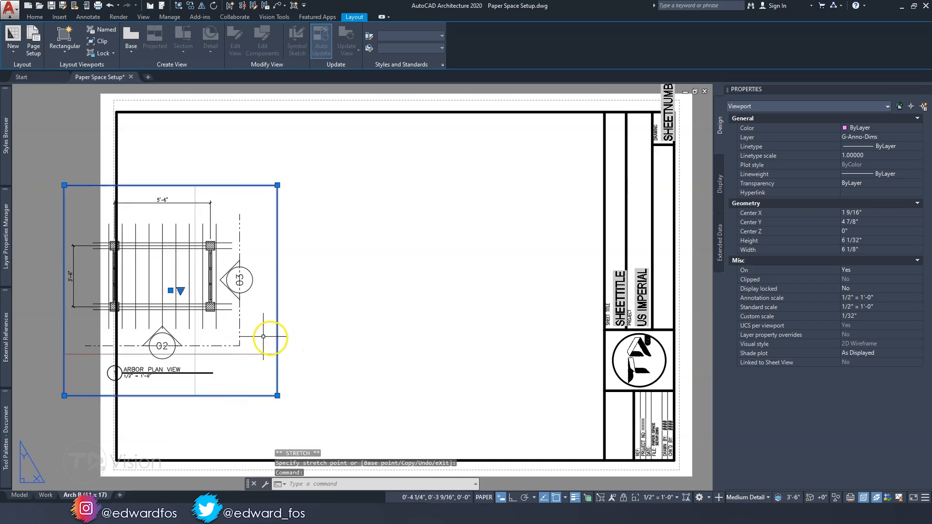
# Move the arbor plan view viewport fully inside the drawing frame of the Arch B sheet
pyautogui.press('Escape')
pyautogui.write('m')
pyautogui.press('Return')
pyautogui.click(191, 290)
pyautogui.click(295, 290)
pyautogui.moveTo(337, 289); pyautogui.dragTo(287, 269, button='middle')
pyautogui.press('Escape')
# Assign the arbor plan view viewport to the Defpoints layer
pyautogui.click(362, 310)
pyautogui.click(322, 278)
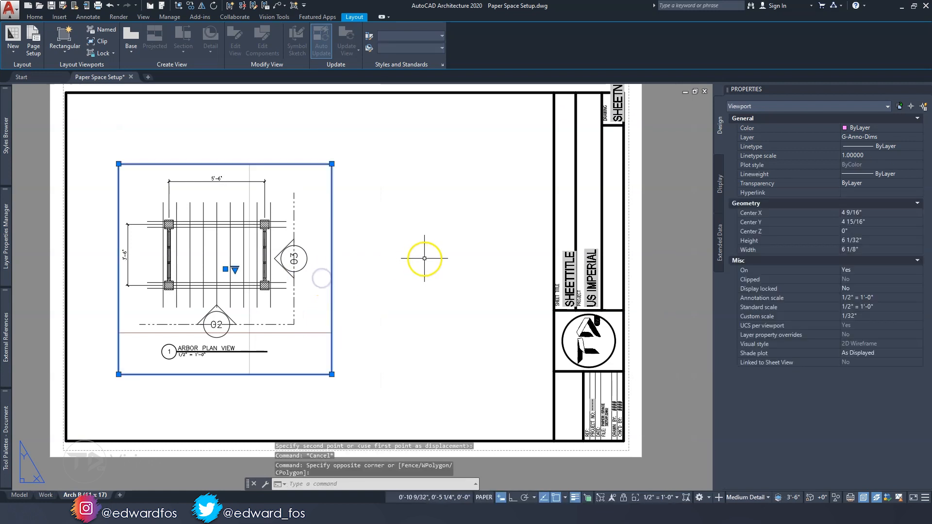
pyautogui.click(855, 139)
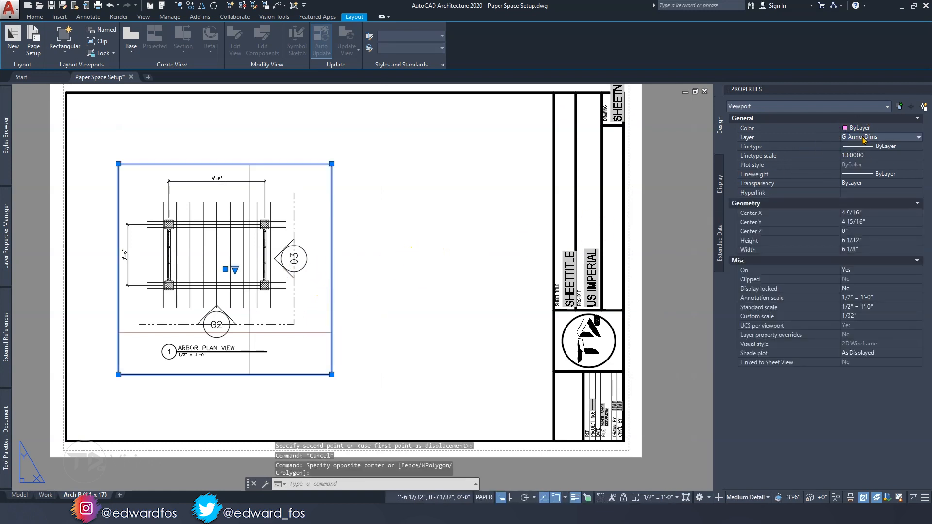
pyautogui.click(863, 139)
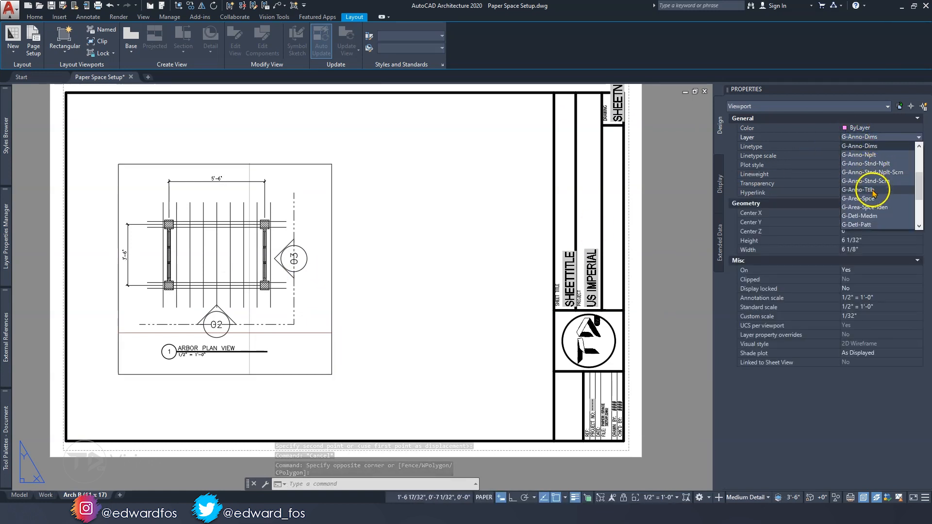
pyautogui.scroll(3, 871, 191)
pyautogui.click(867, 207)
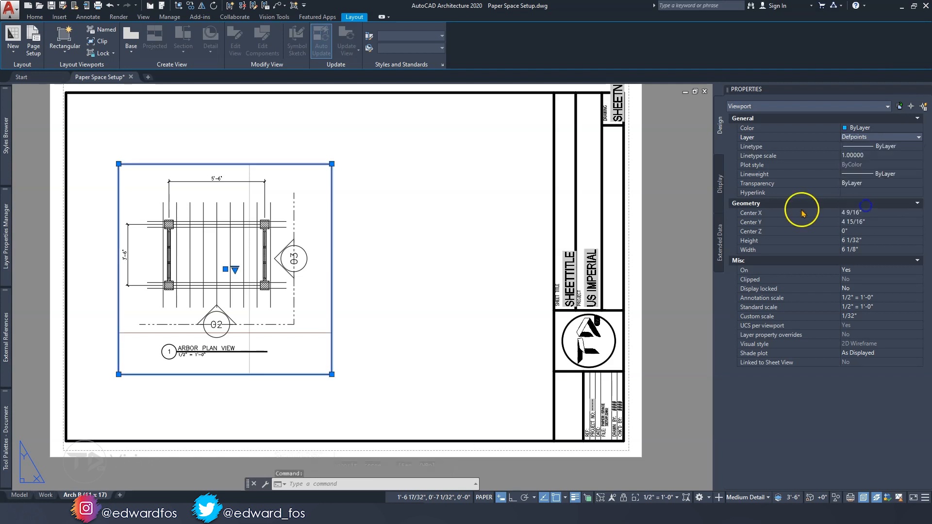
pyautogui.scroll(-3, 311, 224)
pyautogui.press('Escape')
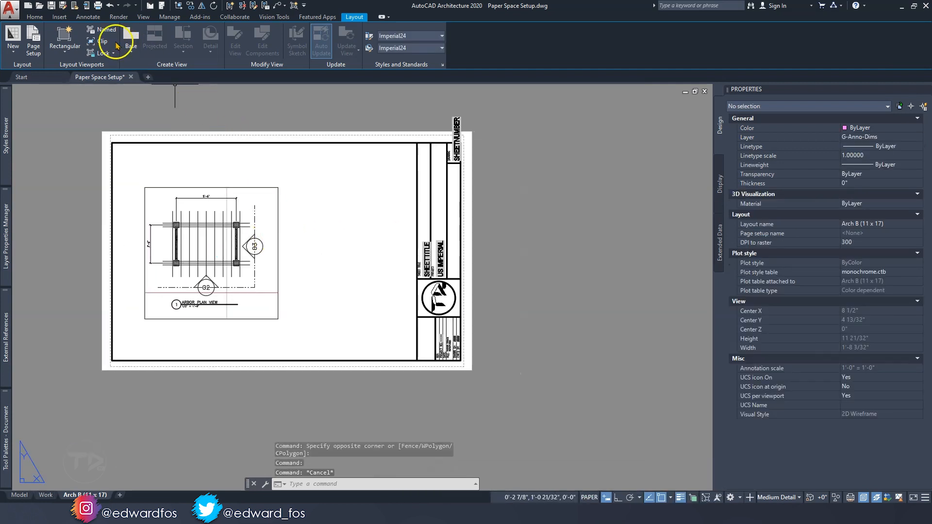
# Create a rectangular viewport about 5 1/4" wide and 5 3/4" high beside the plan view and center the Arbor BOM table in it
pyautogui.click(65, 47)
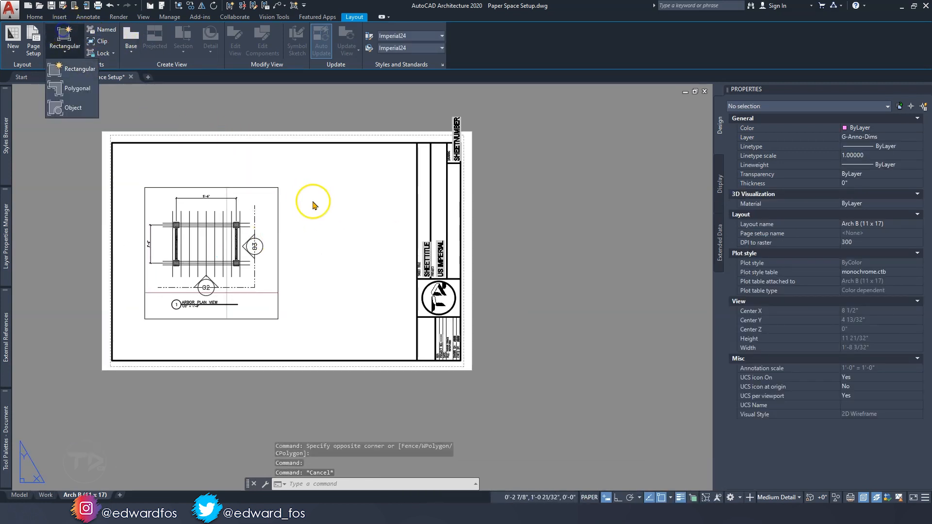
pyautogui.click(72, 68)
pyautogui.click(291, 191)
pyautogui.click(406, 313)
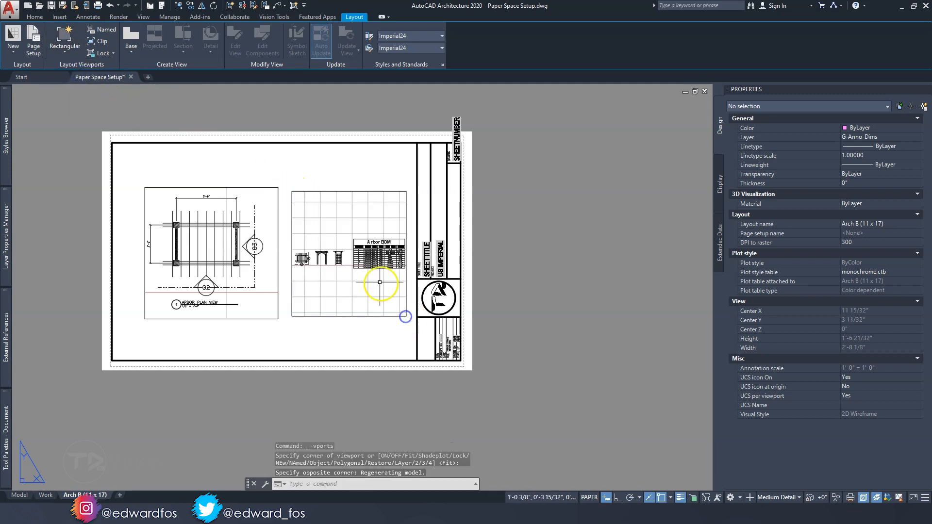
pyautogui.doubleClick(354, 251)
pyautogui.moveTo(357, 262); pyautogui.dragTo(333, 262, button='middle')
pyautogui.doubleClick(349, 338)
pyautogui.scroll(2, 361, 316)
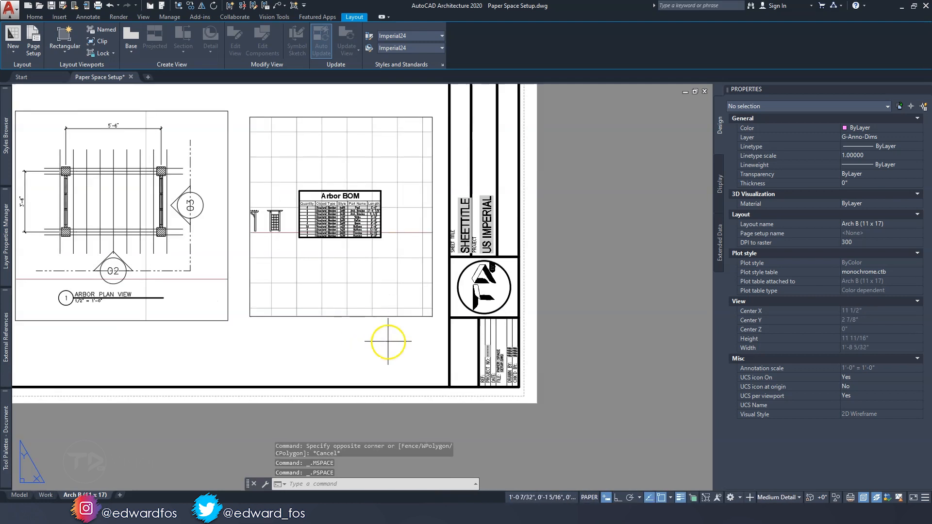
# Shrink the viewport around the Arbor BOM table to about 2 27/32" x 1 25/32" and set its scale to 1/8" = 1'-0"
pyautogui.click(386, 341)
pyautogui.click(350, 298)
pyautogui.click(433, 316)
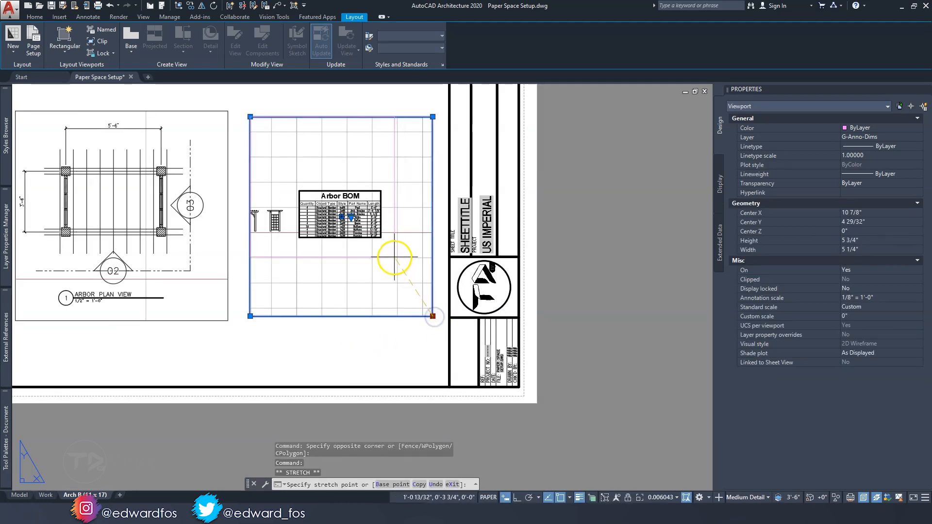
pyautogui.click(394, 257)
pyautogui.click(250, 116)
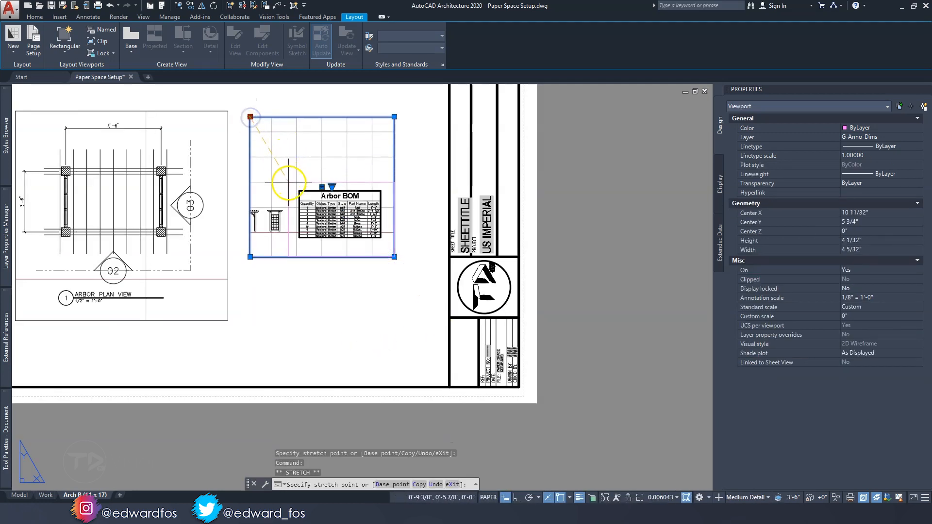
pyautogui.click(289, 182)
pyautogui.scroll(2, 324, 198)
pyautogui.click(436, 292)
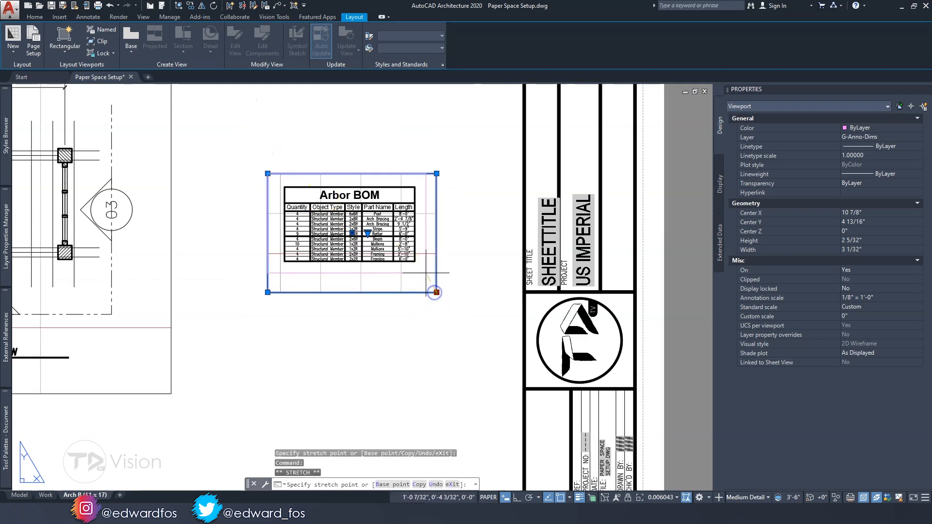
pyautogui.click(425, 272)
pyautogui.click(357, 223)
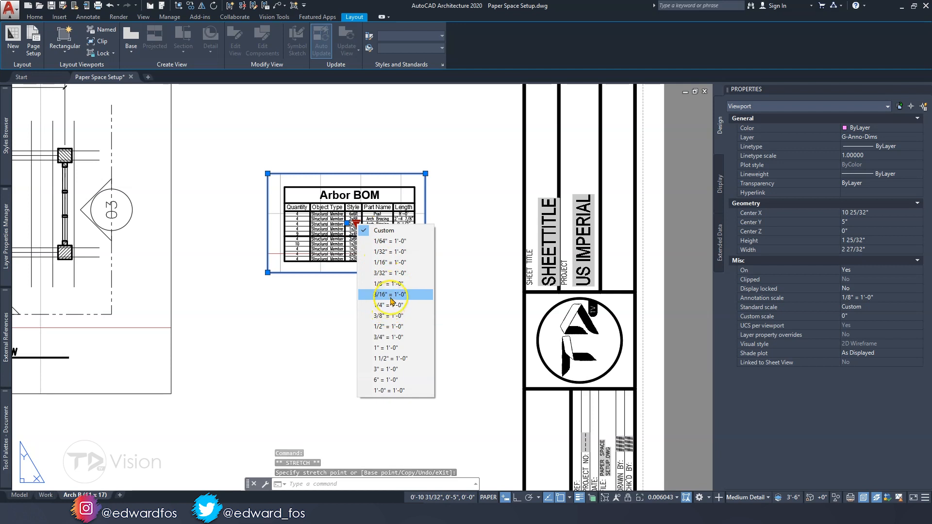
pyautogui.click(388, 283)
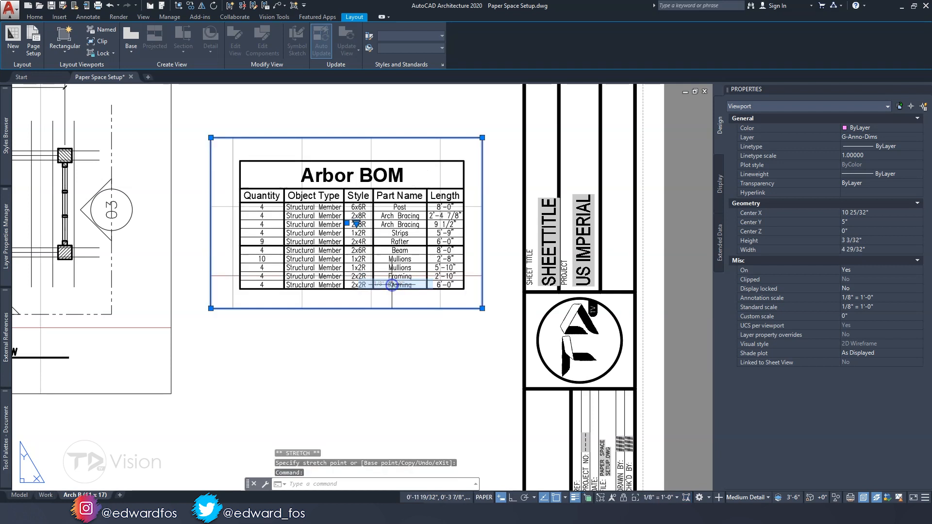
# Move the plan view and Arbor BOM viewports together slightly up and left within the drawing frame
pyautogui.scroll(-2, 401, 280)
pyautogui.press('Escape')
pyautogui.click(421, 366)
pyautogui.click(304, 260)
pyautogui.moveTo(351, 318); pyautogui.dragTo(373, 325, button='middle')
pyautogui.write('m')
pyautogui.press('space')
pyautogui.click(394, 350)
pyautogui.click(378, 332)
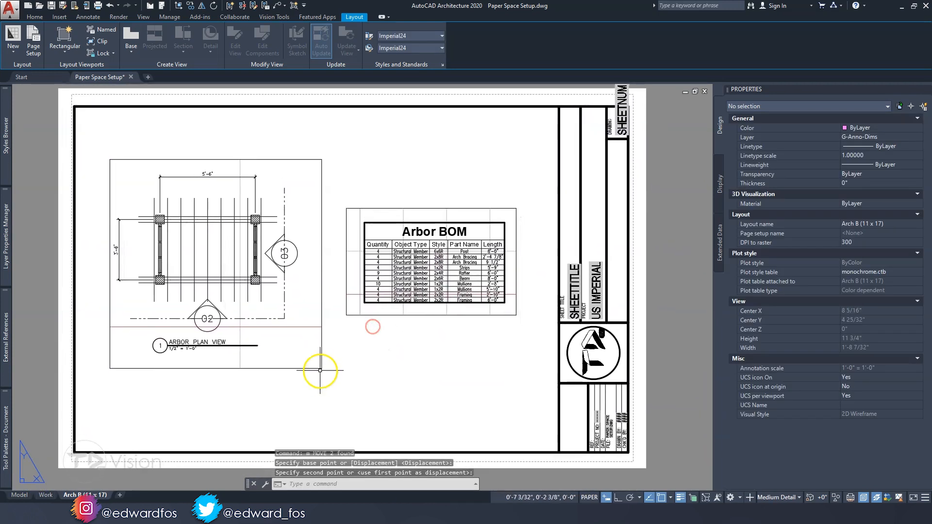
# Rename the Arch B (11 x 17) layout as Arbor 1
pyautogui.rightClick(98, 496)
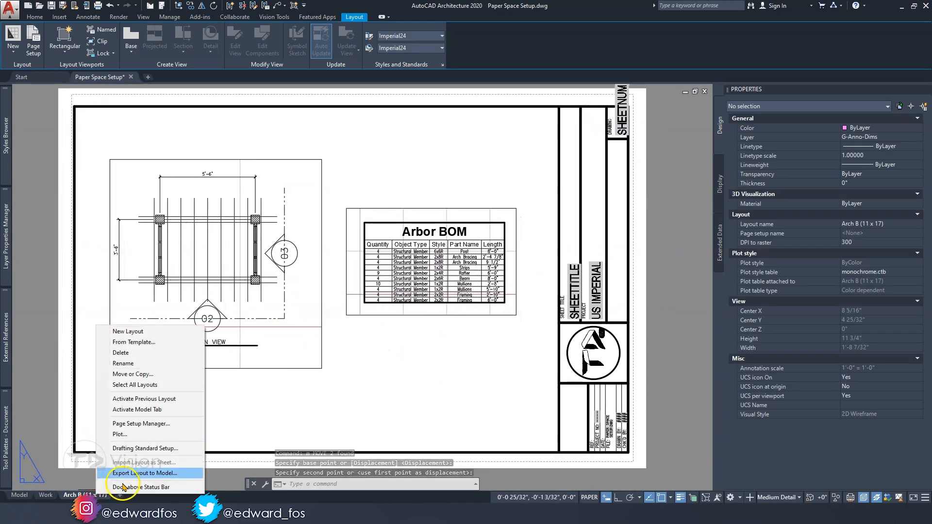
pyautogui.click(139, 364)
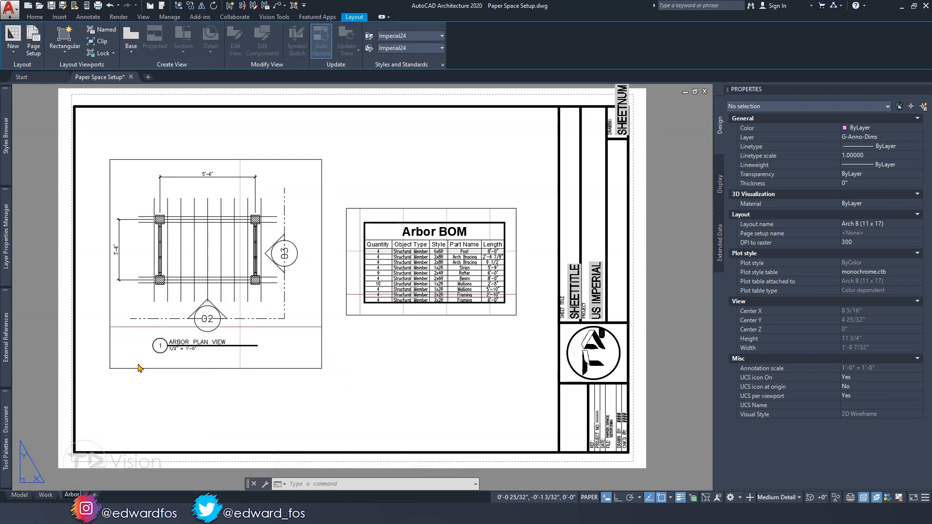
pyautogui.moveTo(291, 376); pyautogui.dragTo(281, 377, button='middle')
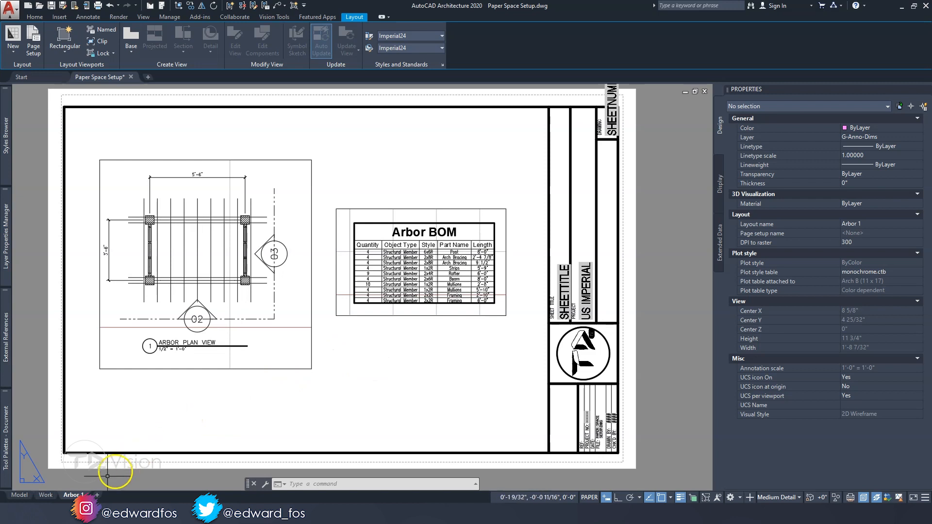
pyautogui.press('Escape')
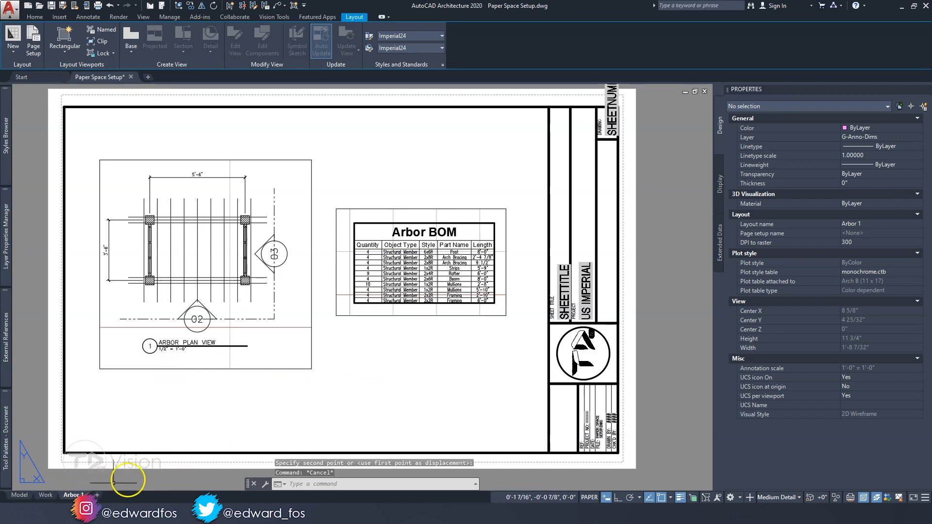
# Insert another Arch B (11 x 17) layout from the Aec Sheet (Imperial Ctb) - TD VISION template in Documents > AutoCAD Sheet Sets and open it
pyautogui.rightClick(75, 493)
pyautogui.click(111, 339)
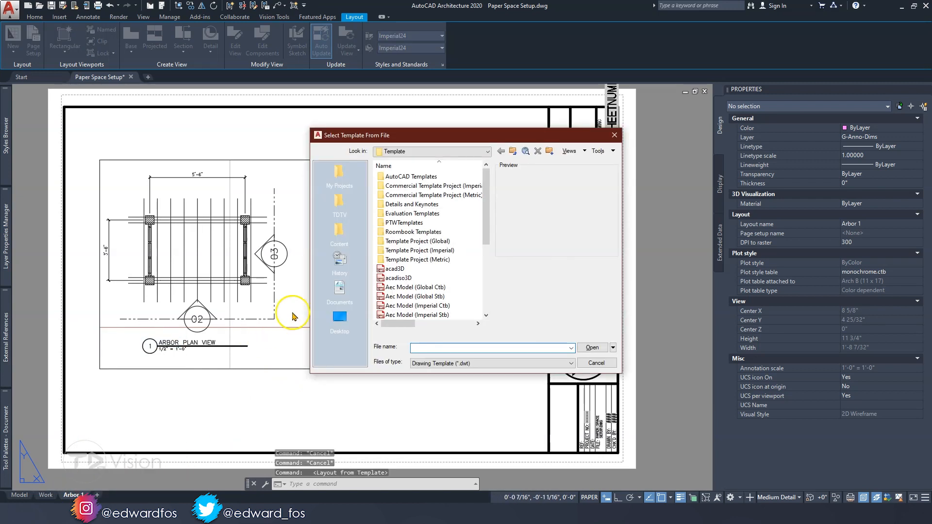
pyautogui.click(341, 287)
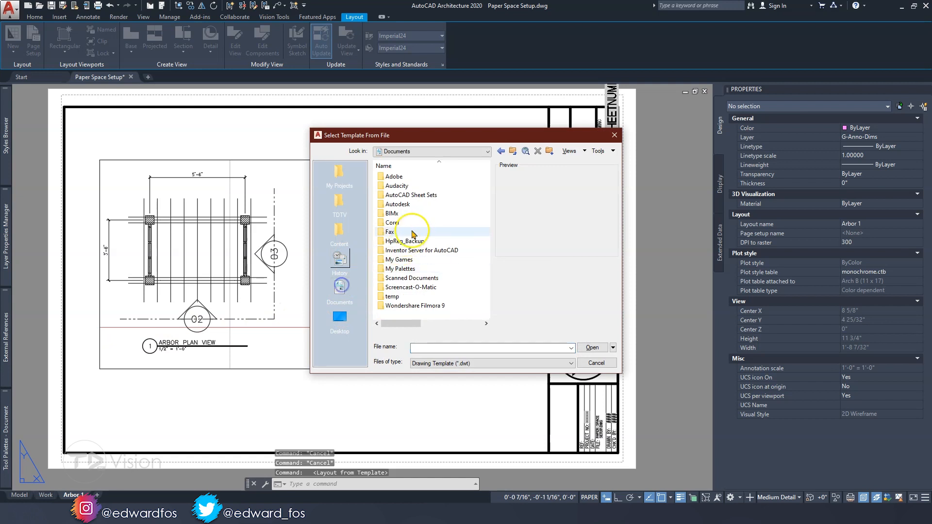
pyautogui.doubleClick(398, 194)
pyautogui.click(413, 177)
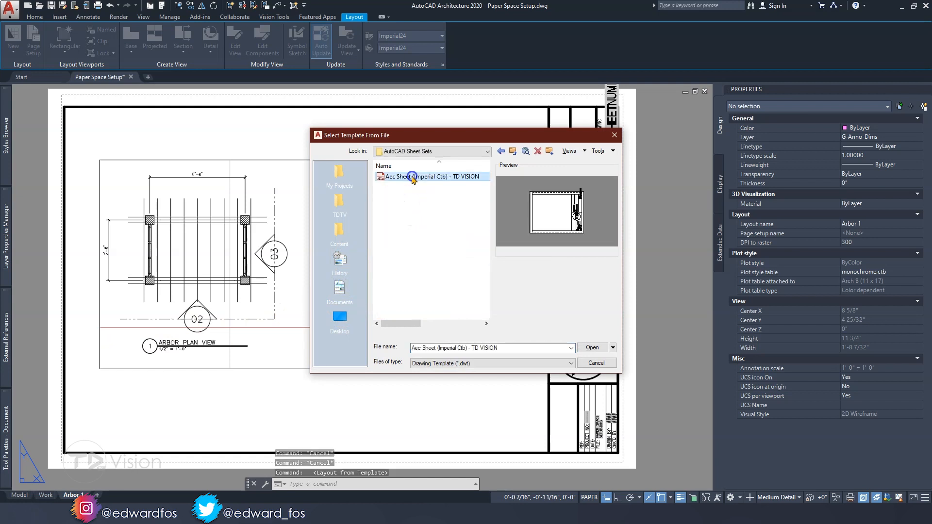
pyautogui.click(596, 348)
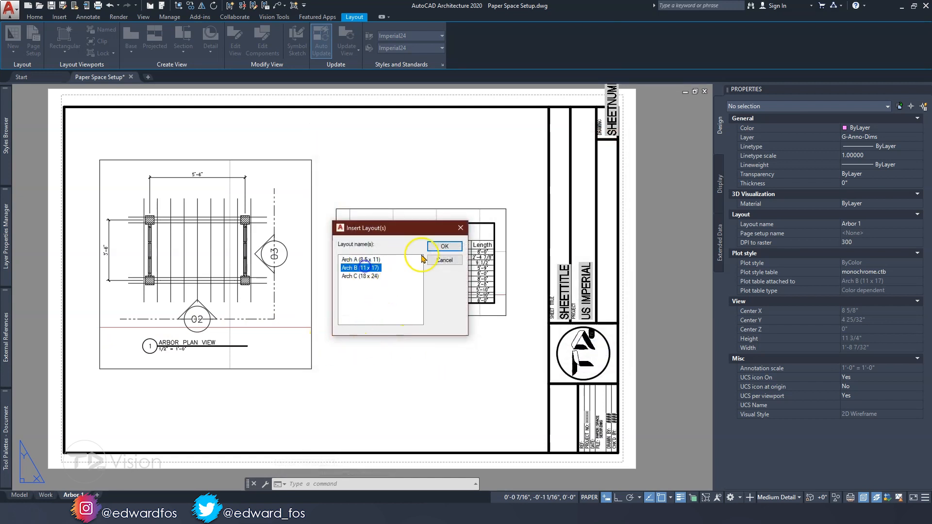
pyautogui.click(443, 246)
pyautogui.click(115, 495)
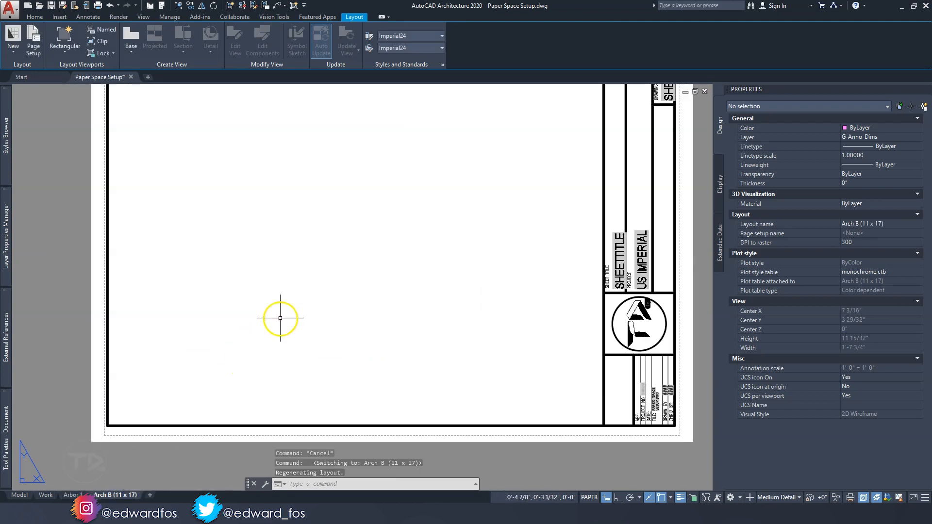
# Create a large rectangular viewport filling most of the new Arch B sheet's drawing frame
pyautogui.moveTo(280, 318); pyautogui.dragTo(252, 362, button='middle')
pyautogui.click(64, 46)
pyautogui.click(65, 89)
pyautogui.click(107, 135)
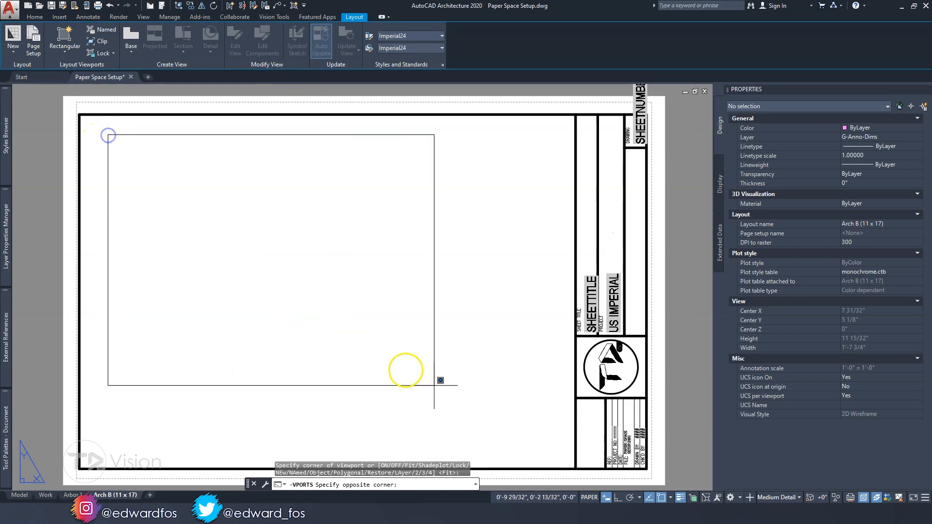
pyautogui.click(535, 444)
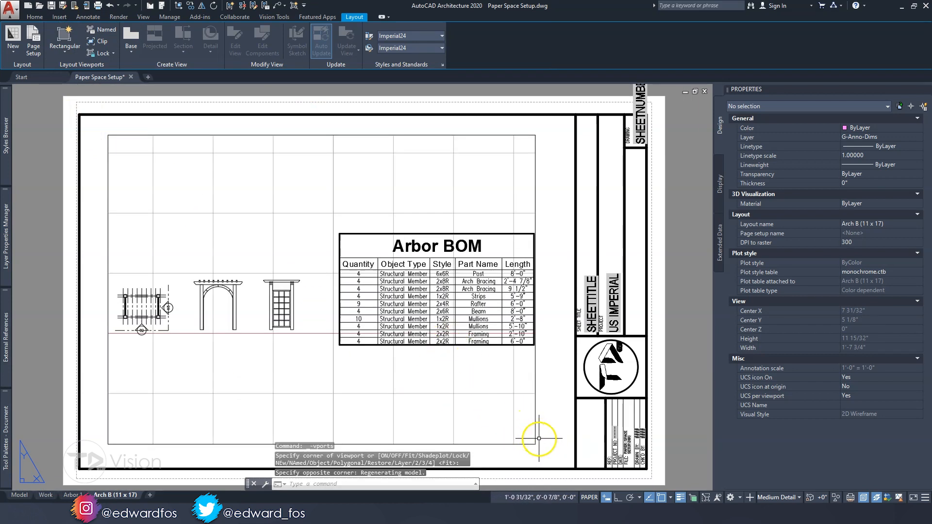
# Shrink the viewport around the arbor front and right views to about 3 15/32" x 2 7/32" and set its scale to 1/2" = 1'-0"
pyautogui.click(535, 443)
pyautogui.click(535, 444)
pyautogui.click(307, 345)
pyautogui.click(108, 135)
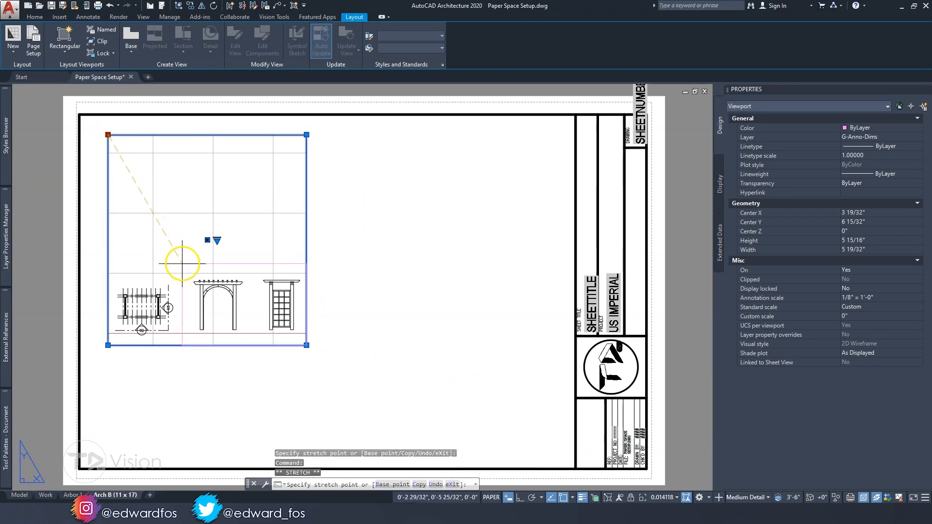
pyautogui.click(184, 266)
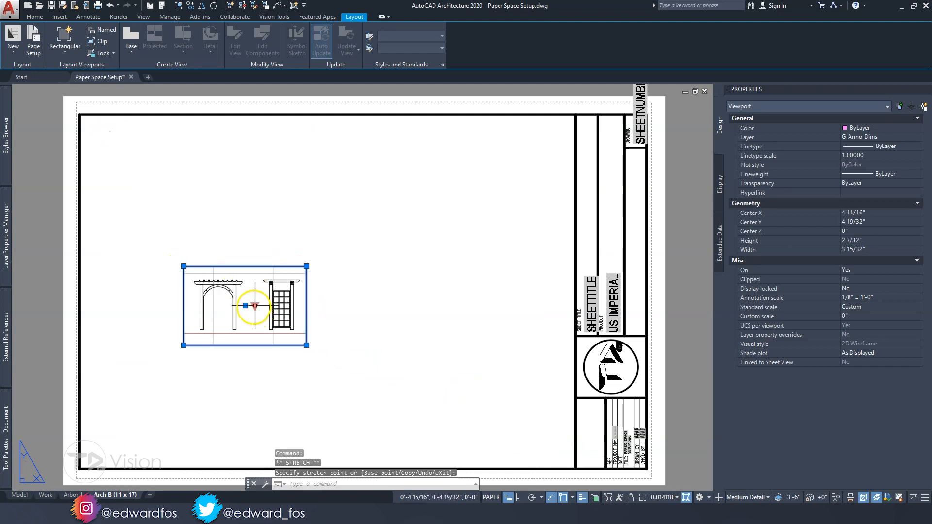
pyautogui.click(255, 305)
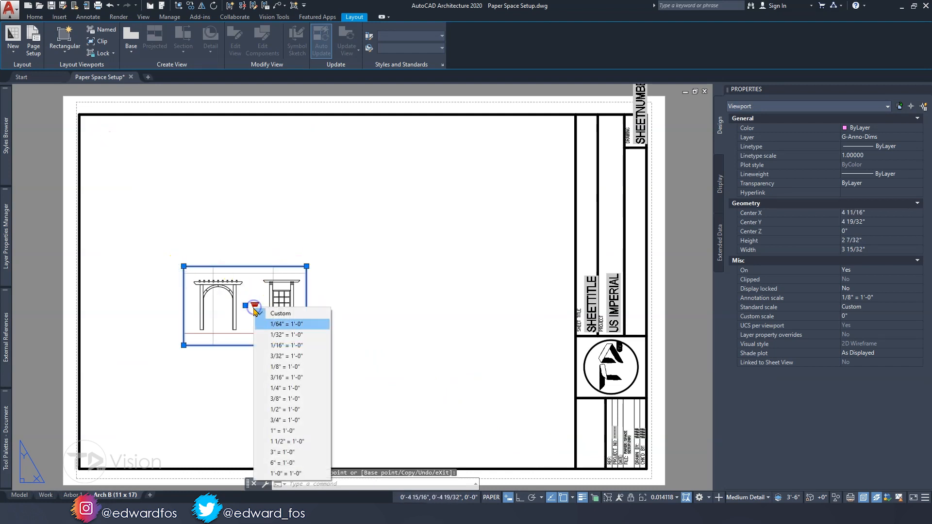
pyautogui.click(287, 409)
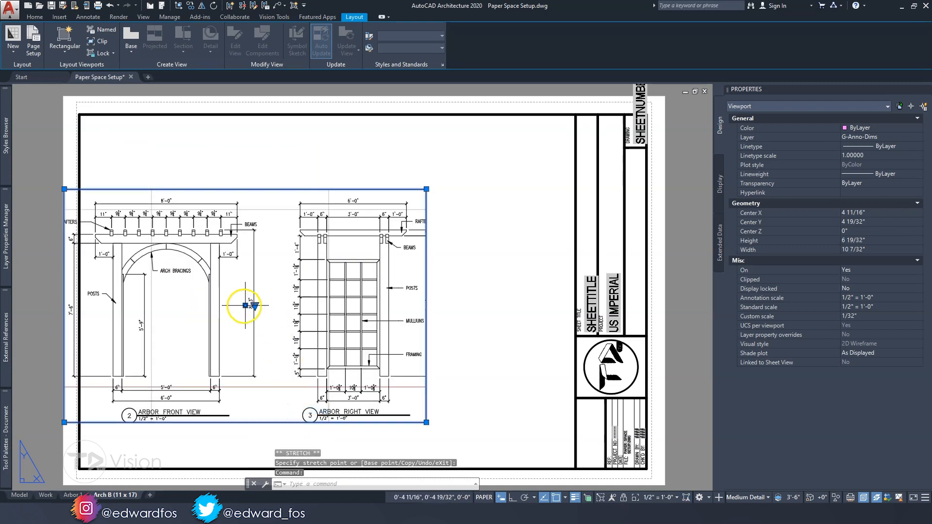
# Shift the elevations viewport right into the frame and enlarge it to about 11 1/8" x 7 13/32" to show all labels and dimensions
pyautogui.click(245, 306)
pyautogui.click(327, 305)
pyautogui.click(508, 422)
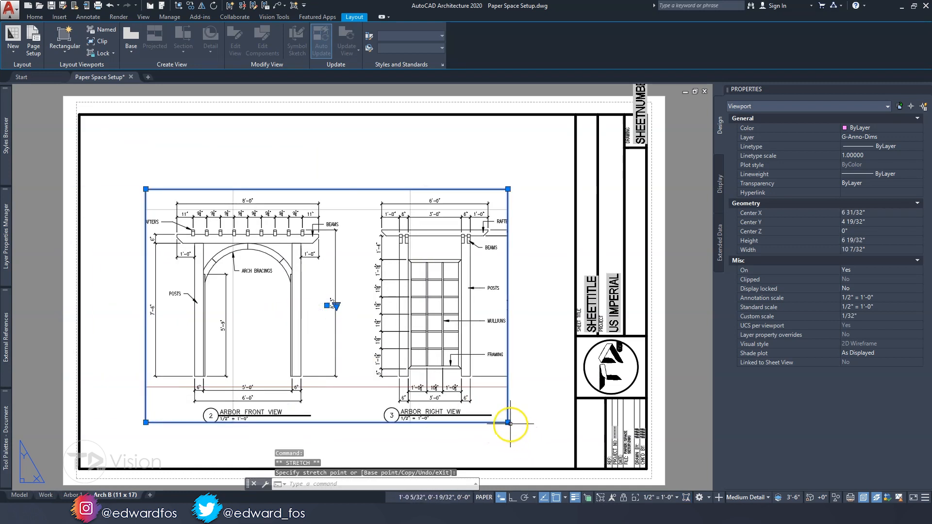
pyautogui.click(525, 442)
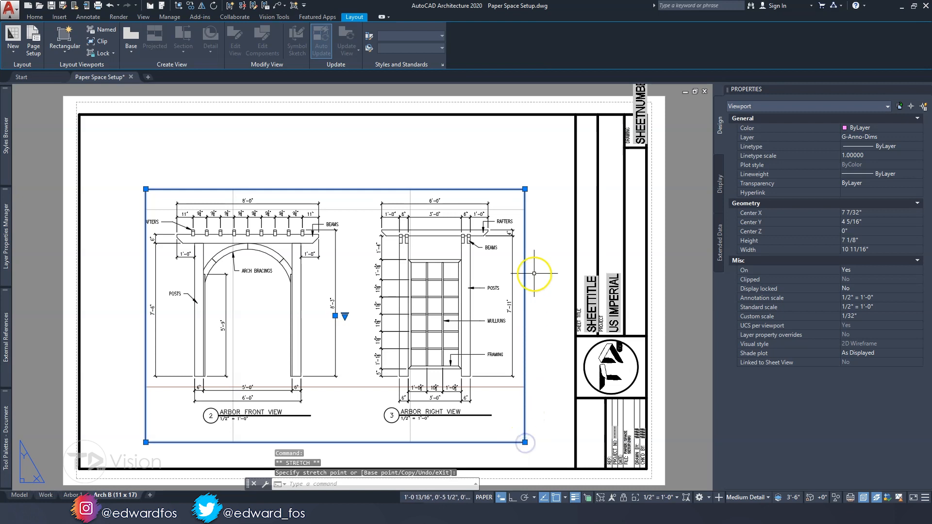
pyautogui.click(130, 180)
pyautogui.press('Escape')
# Move the front and right views viewport slightly upward to center it in the drawing frame
pyautogui.scroll(-3, 429, 274)
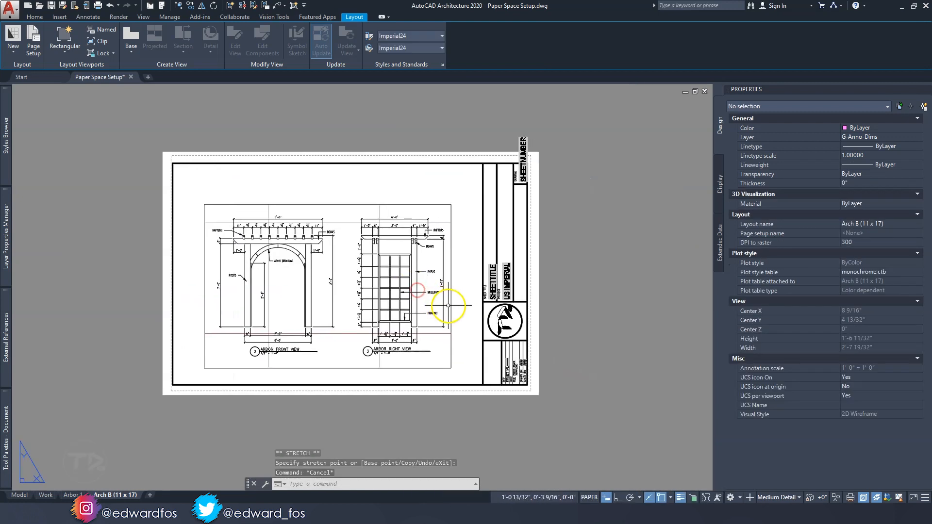
pyautogui.click(448, 303)
pyautogui.moveTo(401, 311); pyautogui.dragTo(383, 318, button='middle')
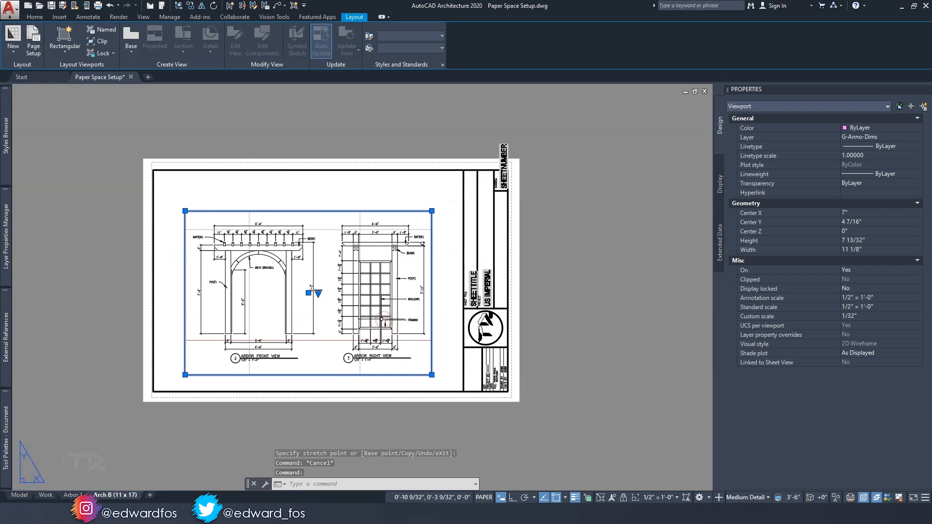
pyautogui.write('m')
pyautogui.press('Return')
pyautogui.click(561, 340)
pyautogui.click(561, 330)
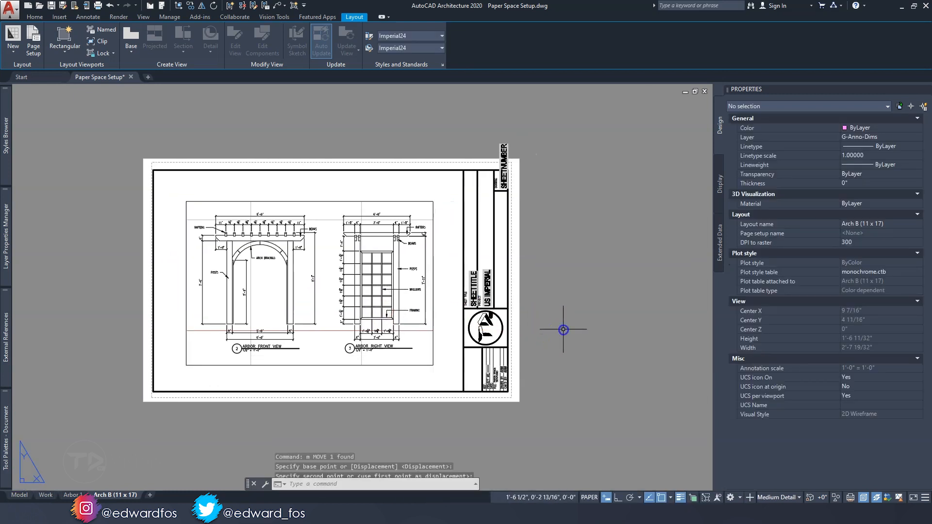
pyautogui.scroll(2, 404, 299)
pyautogui.scroll(-2, 405, 300)
pyautogui.moveTo(405, 299); pyautogui.dragTo(435, 306, button='middle')
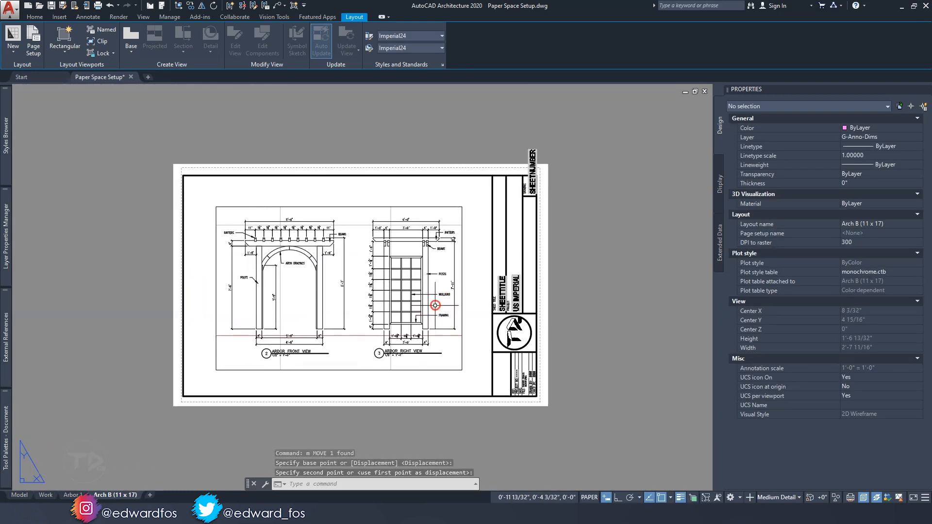
# Rename the Arch B (11 x 17) layout as Arbor 2
pyautogui.rightClick(119, 495)
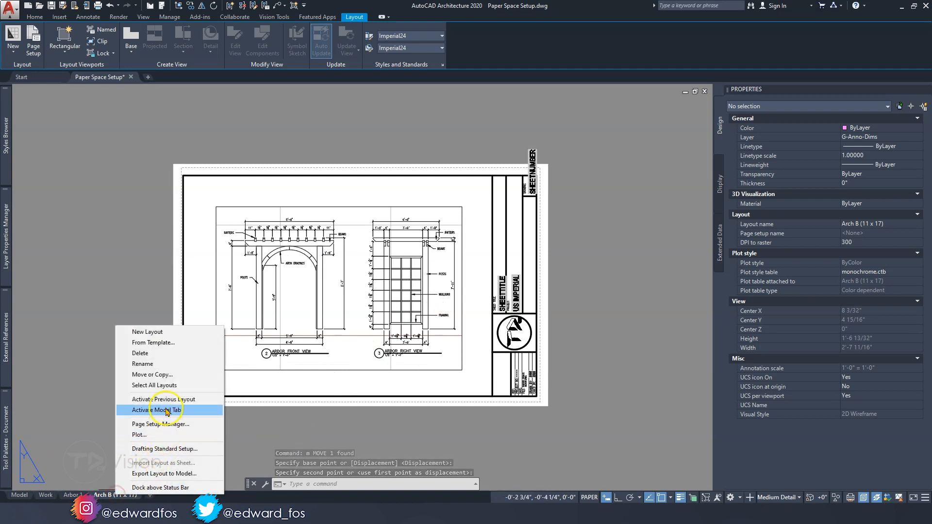
pyautogui.click(170, 368)
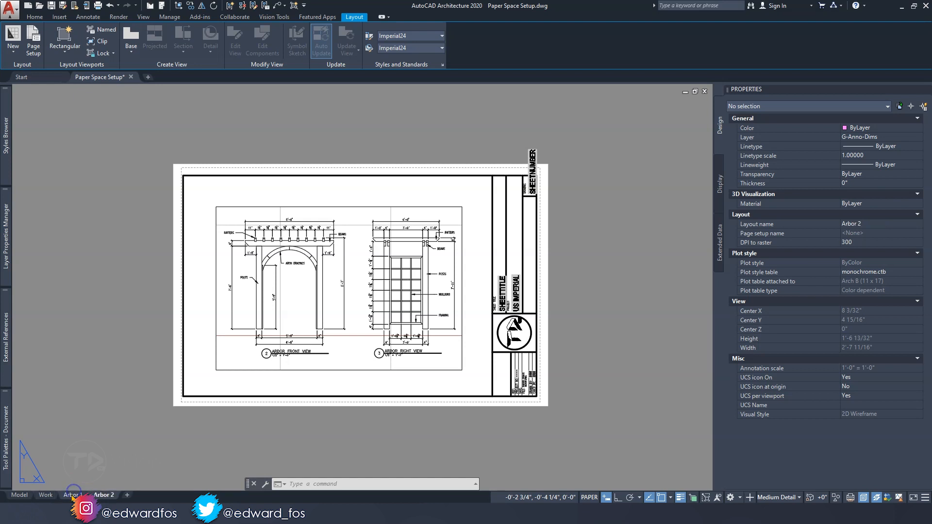
# Replace the SHEETNUMBER placeholder in the Arbor 1 title block with 1
pyautogui.click(72, 495)
pyautogui.scroll(6, 505, 357)
pyautogui.scroll(-4, 456, 401)
pyautogui.scroll(2, 457, 308)
pyautogui.scroll(2, 478, 189)
pyautogui.doubleClick(475, 194)
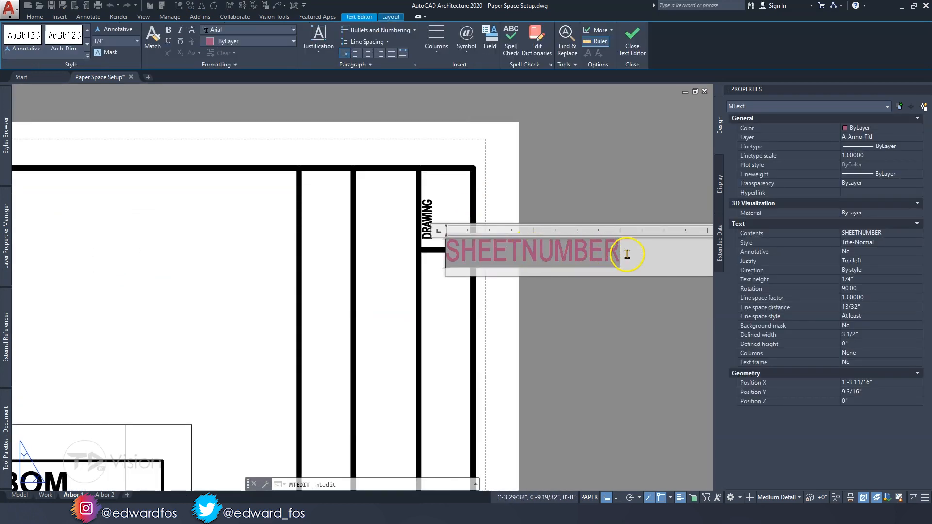
pyautogui.moveTo(639, 254); pyautogui.dragTo(448, 259)
pyautogui.write('1')
pyautogui.click(562, 152)
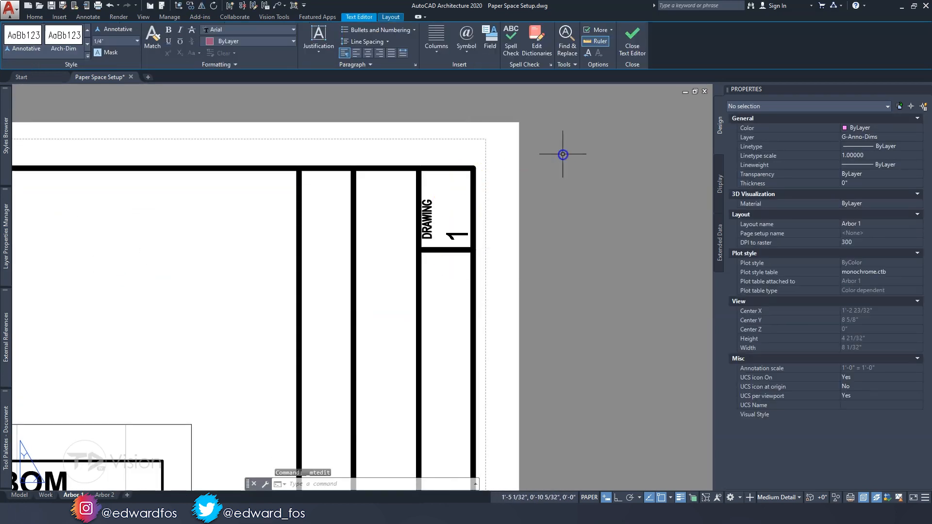
# Replace the SHEETNUMBER placeholder in the Arbor 2 title block with 2
pyautogui.click(104, 495)
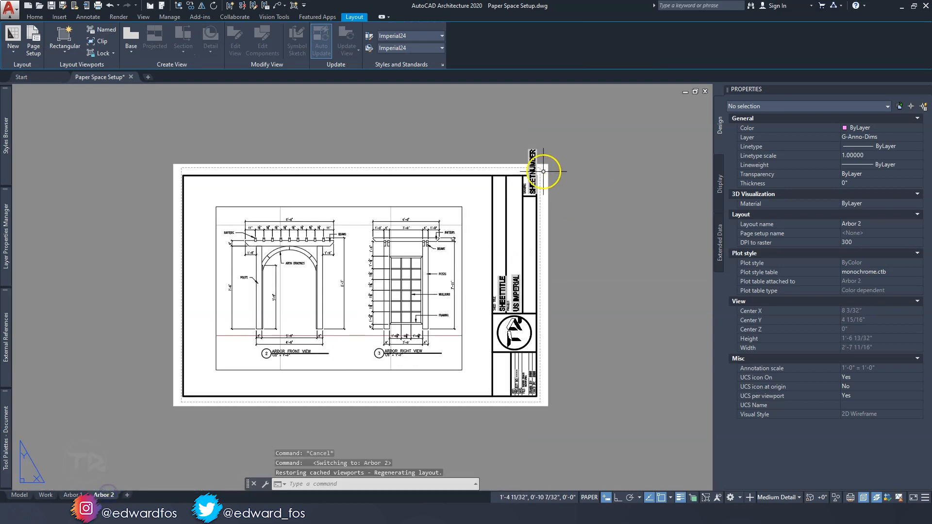
pyautogui.scroll(3, 539, 174)
pyautogui.doubleClick(522, 192)
pyautogui.moveTo(669, 249); pyautogui.dragTo(499, 254)
pyautogui.write('2')
pyautogui.click(661, 148)
pyautogui.middleClick(661, 148)
pyautogui.middleClick(661, 148)
# Assign the front and right views viewport to a non-plotting layer so its border stays out of the plot
pyautogui.click(133, 395)
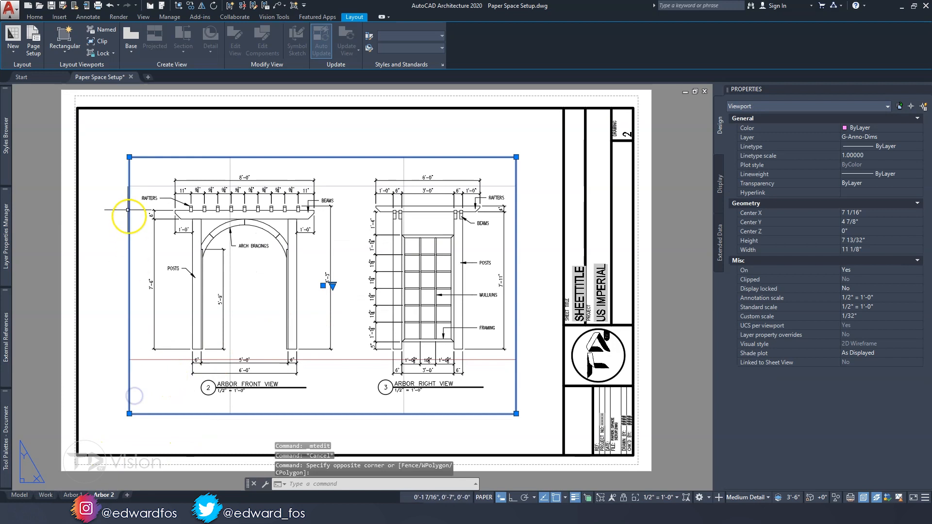
pyautogui.click(890, 137)
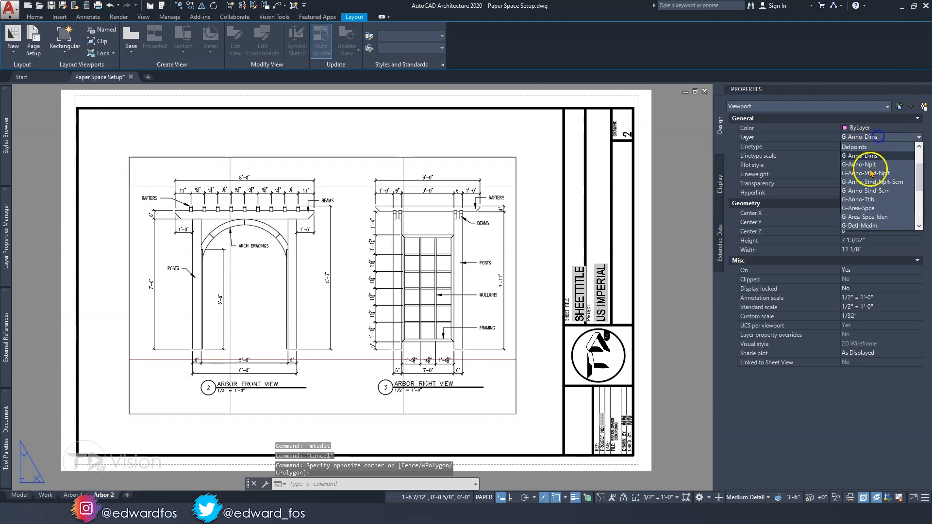
pyautogui.click(864, 209)
pyautogui.press('Escape')
pyautogui.press('Escape')
# Check the Arbor 1 and Arbor 2 sheets and start the Publish command for the drawing's sheets
pyautogui.click(73, 495)
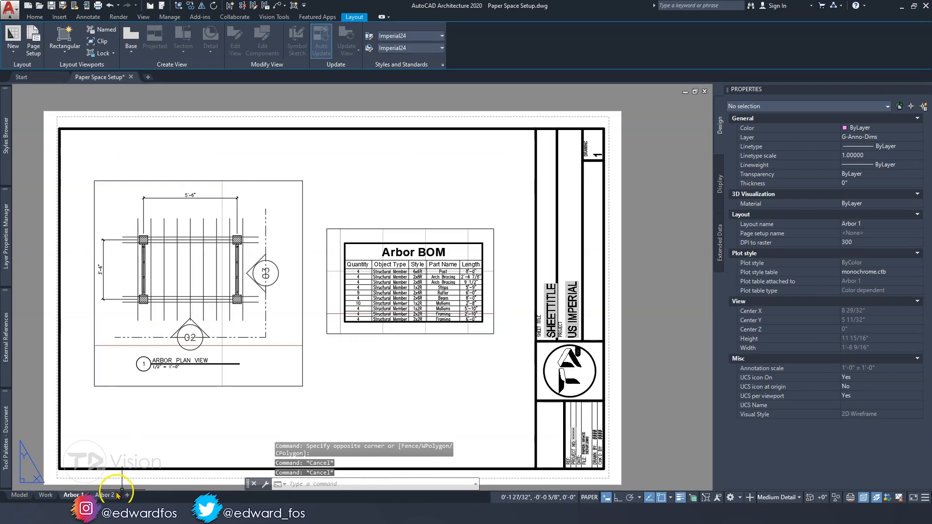
pyautogui.click(104, 496)
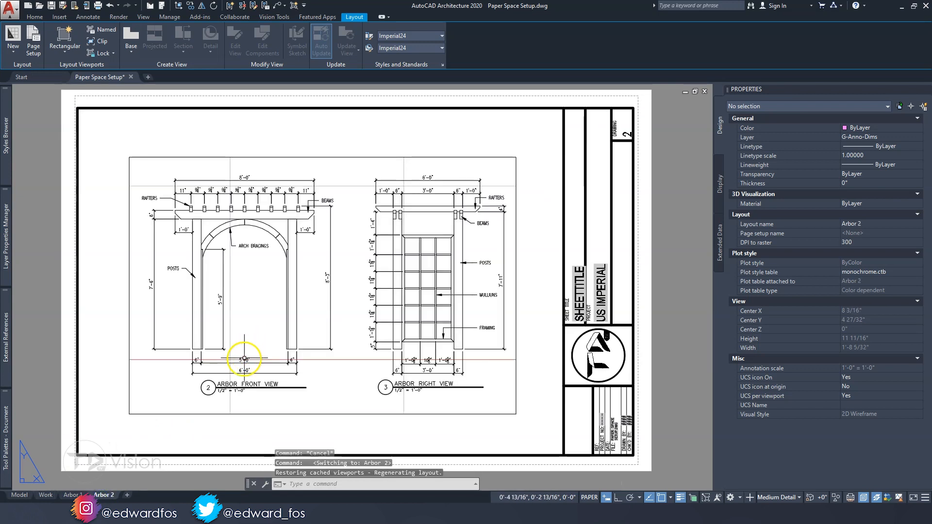
pyautogui.click(73, 494)
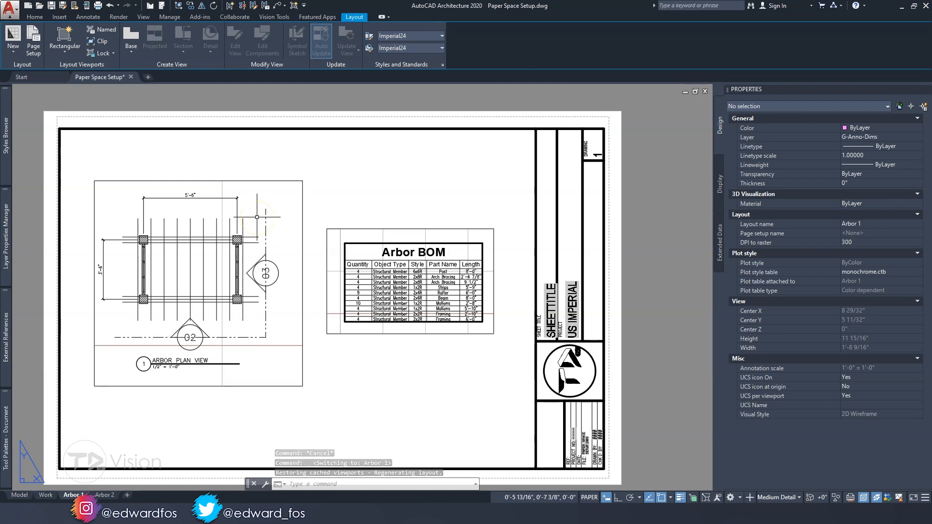
pyautogui.write('PUBLISH')
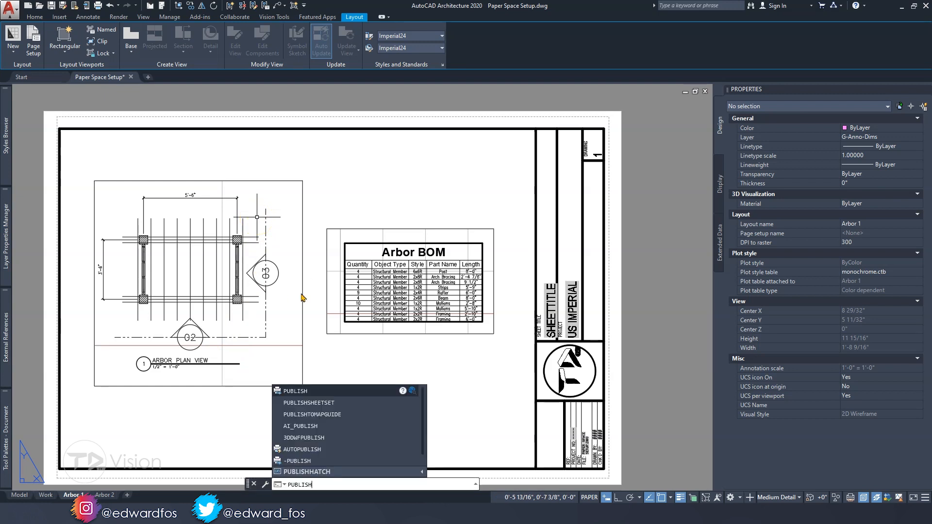
pyautogui.press('Return')
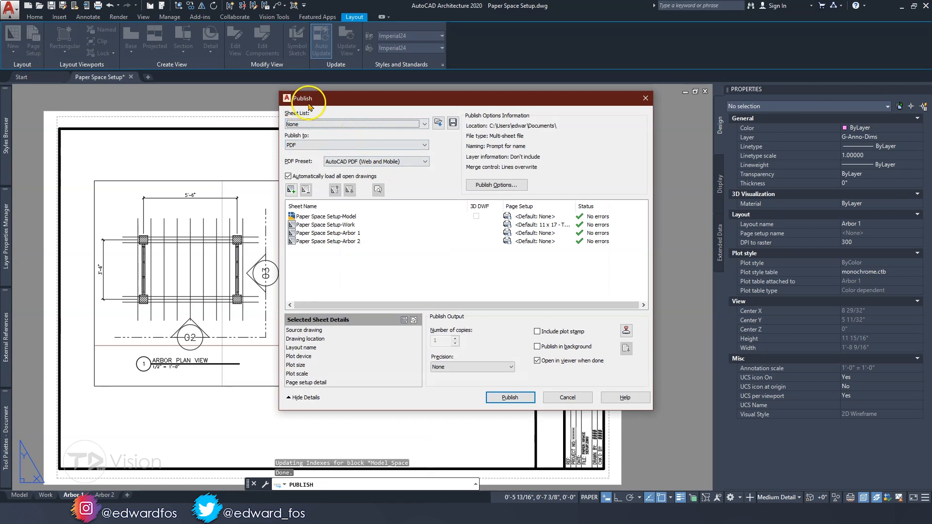
pyautogui.moveTo(322, 104); pyautogui.dragTo(306, 130)
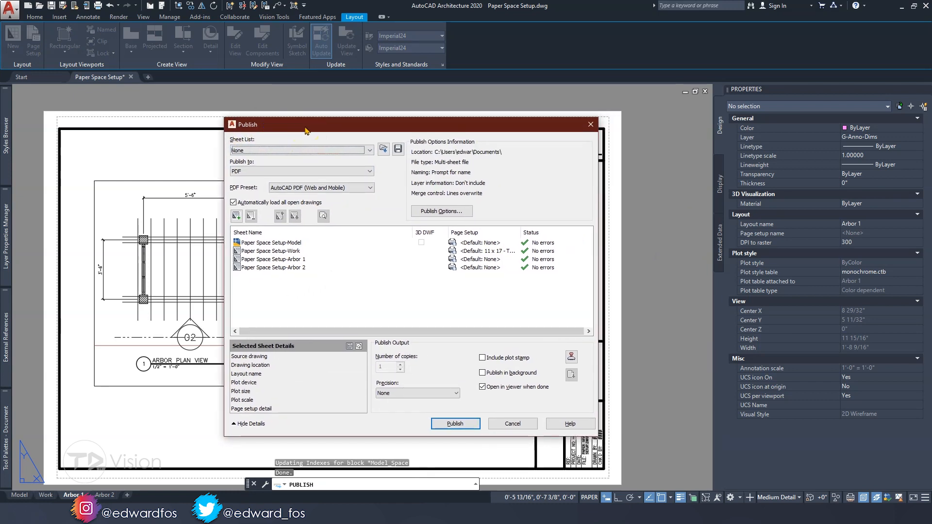
# Remove the Paper Space Setup-Model and Paper Space Setup-Work sheets from the list of sheets to publish
pyautogui.click(298, 243)
pyautogui.keyDown('shift'); pyautogui.click(294, 251); pyautogui.keyUp('shift')
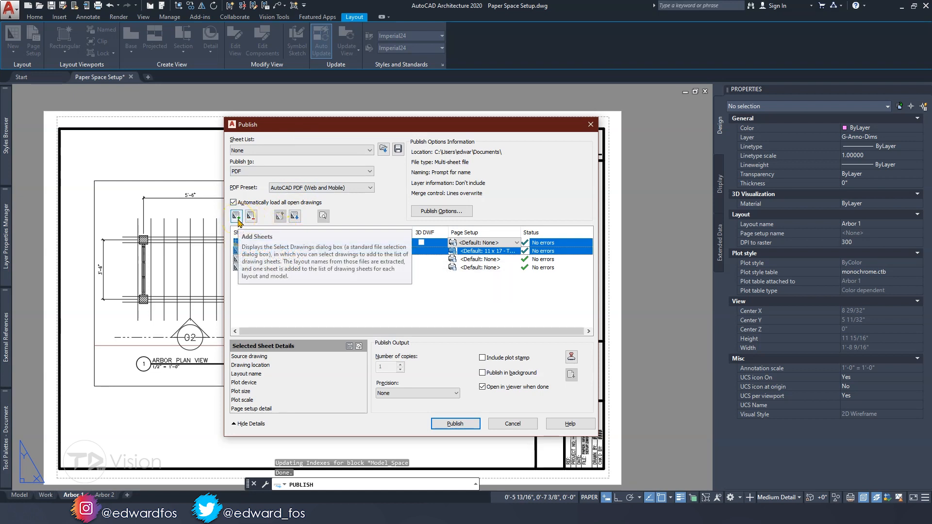
pyautogui.click(275, 289)
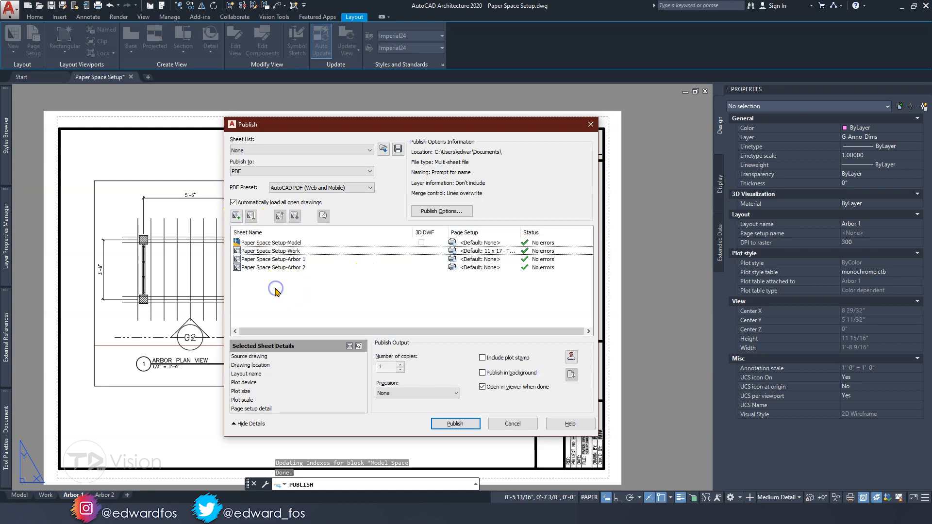
pyautogui.click(283, 260)
pyautogui.click(281, 267)
pyautogui.keyDown('shift'); pyautogui.click(300, 261); pyautogui.keyUp('shift')
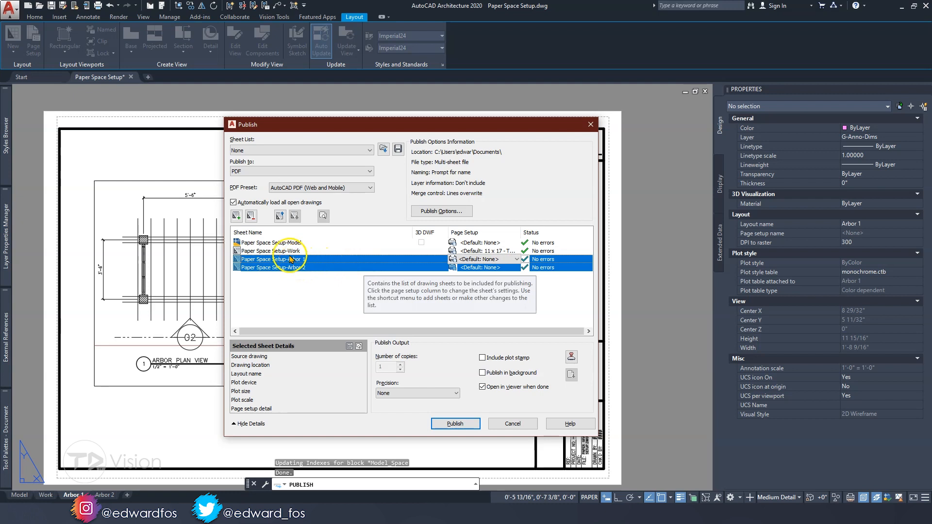
pyautogui.click(290, 251)
pyautogui.keyDown('shift'); pyautogui.click(290, 243); pyautogui.keyUp('shift')
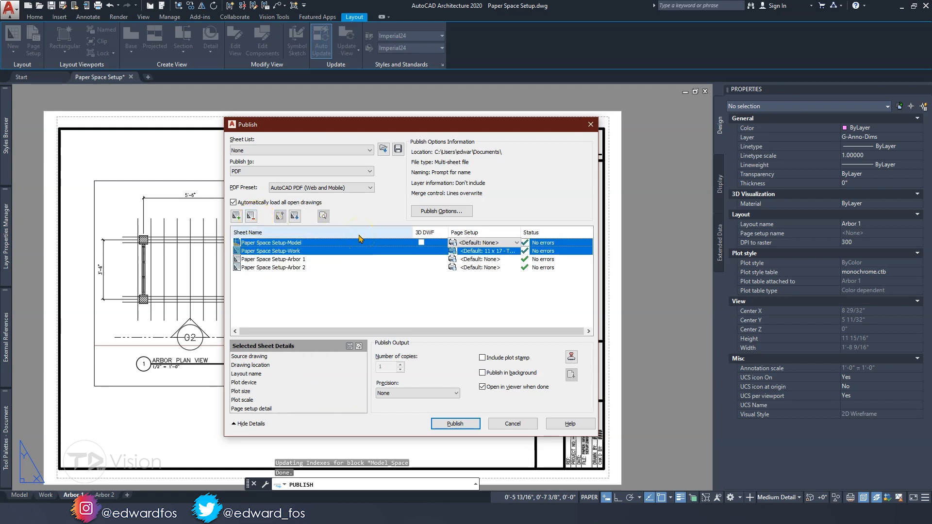
pyautogui.click(252, 217)
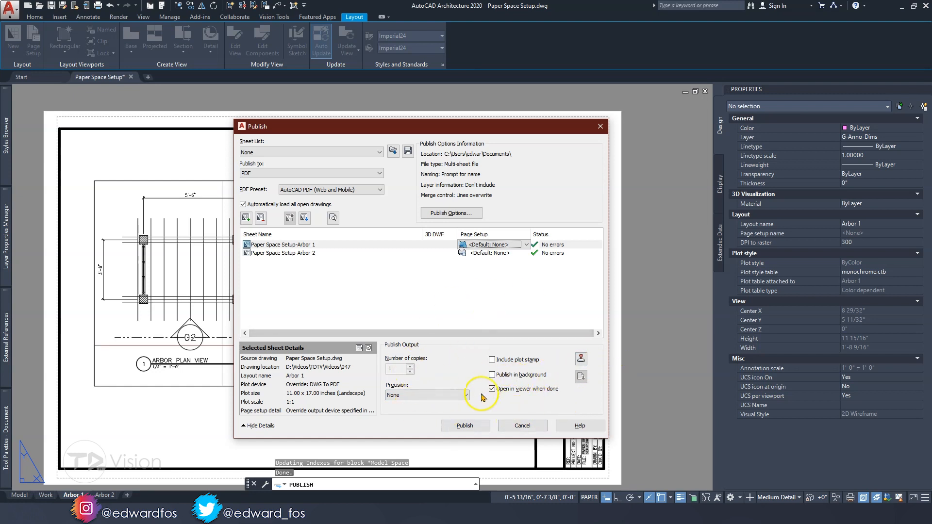
# Publish the Arbor 1 and Arbor 2 sheets to PDF, replacing the existing Paper Space Setup.pdf on the Desktop
pyautogui.click(466, 425)
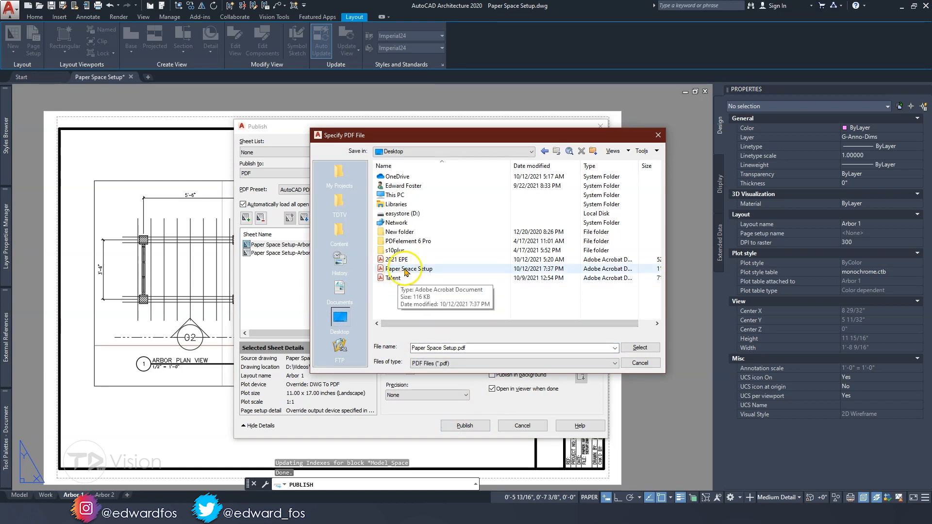
pyautogui.click(639, 348)
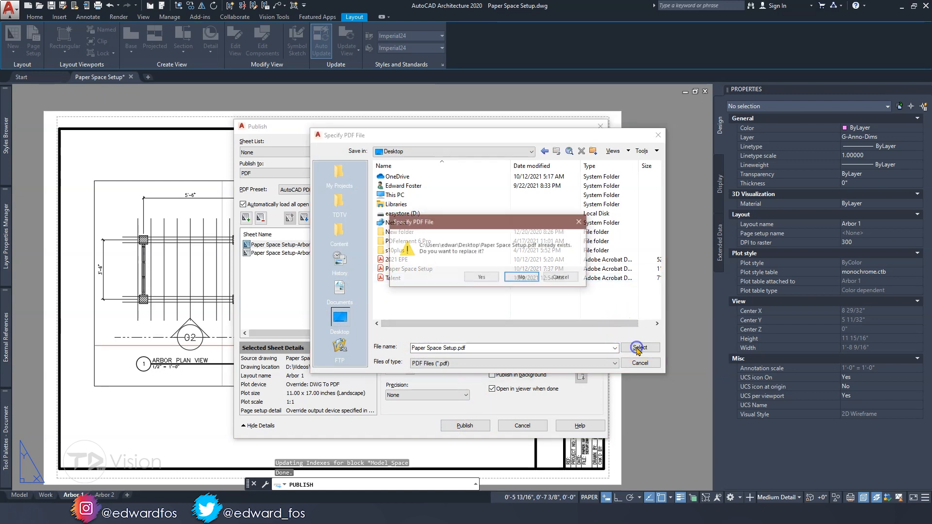
pyautogui.click(481, 278)
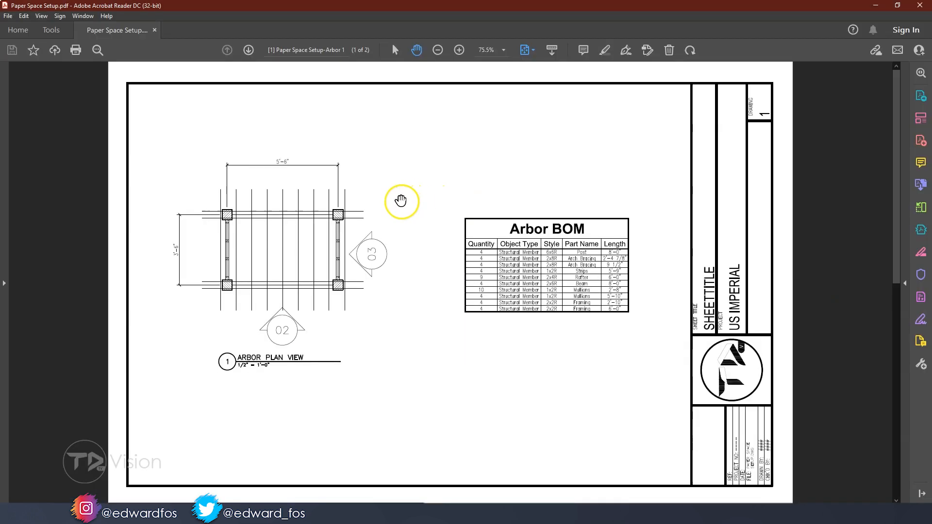
# Examine the plan view and Arbor BOM on the first PDF page in full screen
pyautogui.hotkey('ctrl', 'l')
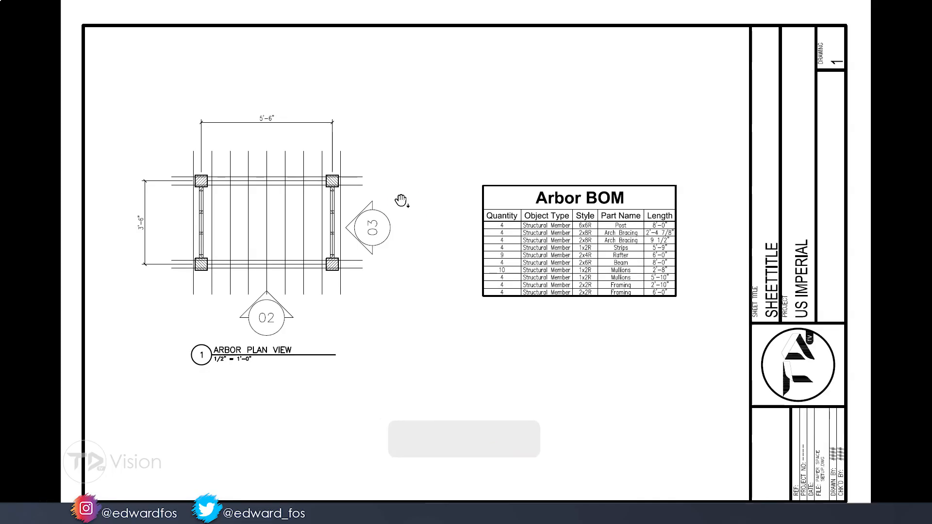
pyautogui.keyDown('ctrl'); pyautogui.scroll(3, 248, 196); pyautogui.keyUp('ctrl')
pyautogui.keyDown('ctrl'); pyautogui.scroll(4, 248, 196); pyautogui.keyUp('ctrl')
pyautogui.moveTo(263, 223); pyautogui.dragTo(392, 215)
pyautogui.keyDown('ctrl'); pyautogui.scroll(-5, 348, 220); pyautogui.keyUp('ctrl')
pyautogui.moveTo(642, 277); pyautogui.dragTo(442, 249)
pyautogui.keyDown('ctrl'); pyautogui.scroll(1, 513, 254); pyautogui.keyUp('ctrl')
pyautogui.keyDown('ctrl'); pyautogui.scroll(-1, 514, 252); pyautogui.keyUp('ctrl')
pyautogui.keyDown('ctrl'); pyautogui.scroll(4, 509, 243); pyautogui.keyUp('ctrl')
pyautogui.keyDown('ctrl'); pyautogui.scroll(-5, 511, 238); pyautogui.keyUp('ctrl')
pyautogui.keyDown('ctrl'); pyautogui.scroll(-4, 511, 238); pyautogui.keyUp('ctrl')
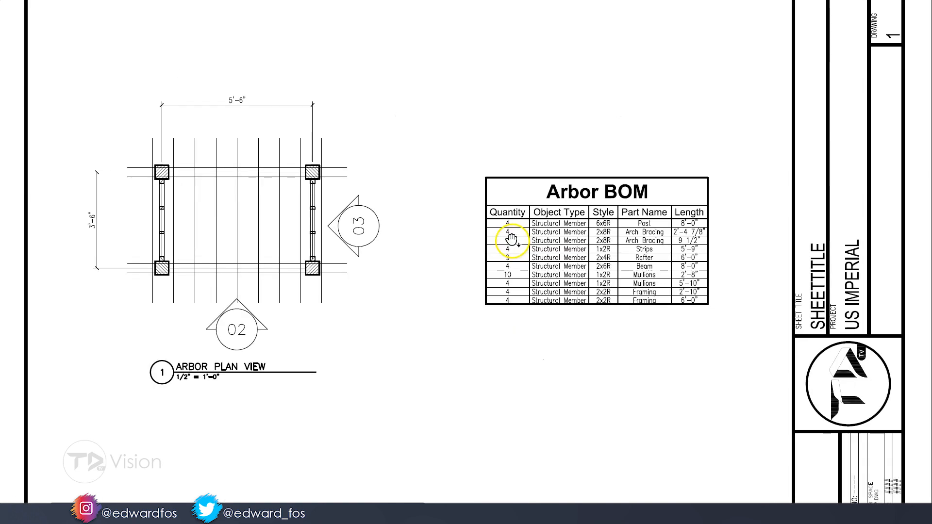
# Examine the arbor front and right views with their dimensions and labels on the second PDF page
pyautogui.scroll(-2, 511, 238)
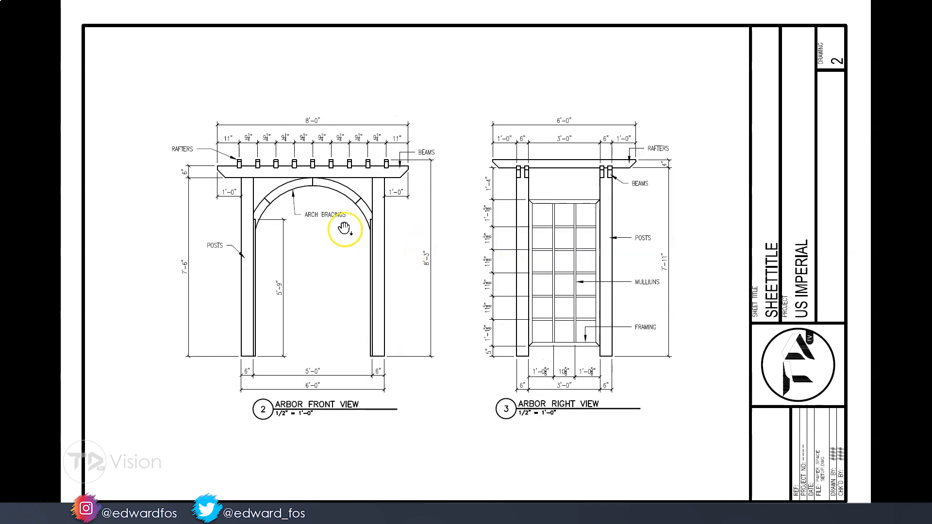
pyautogui.keyDown('ctrl'); pyautogui.scroll(4, 297, 219); pyautogui.keyUp('ctrl')
pyautogui.moveTo(277, 252); pyautogui.dragTo(441, 362)
pyautogui.moveTo(346, 220); pyautogui.dragTo(409, 296)
pyautogui.moveTo(318, 281); pyautogui.dragTo(414, 237)
pyautogui.keyDown('ctrl'); pyautogui.scroll(-3, 312, 219); pyautogui.keyUp('ctrl')
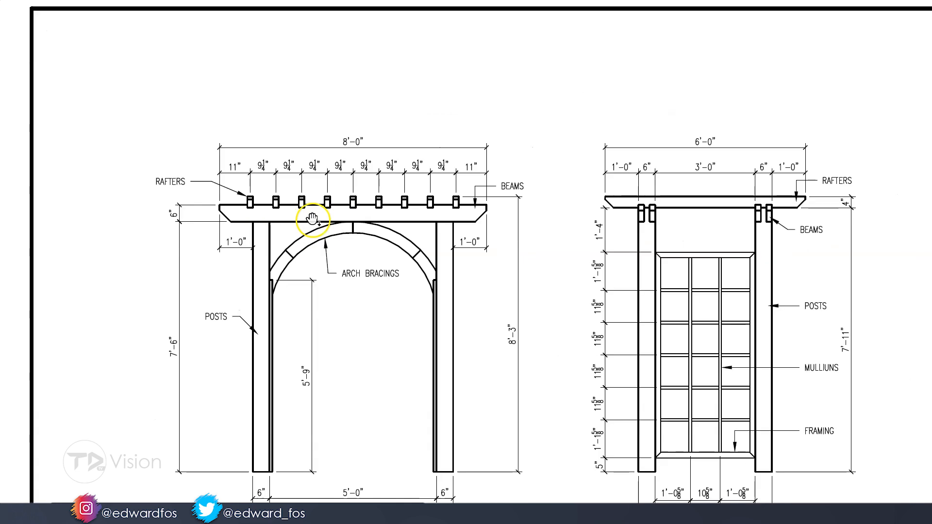
pyautogui.keyDown('ctrl'); pyautogui.scroll(-1, 312, 218); pyautogui.keyUp('ctrl')
pyautogui.scroll(-3, 650, 227)
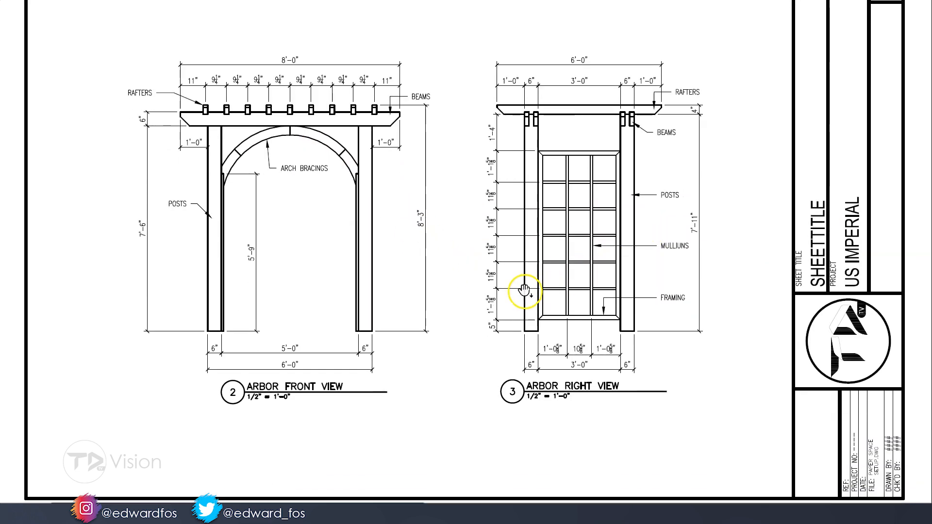
pyautogui.keyDown('ctrl'); pyautogui.scroll(-1, 524, 292); pyautogui.keyUp('ctrl')
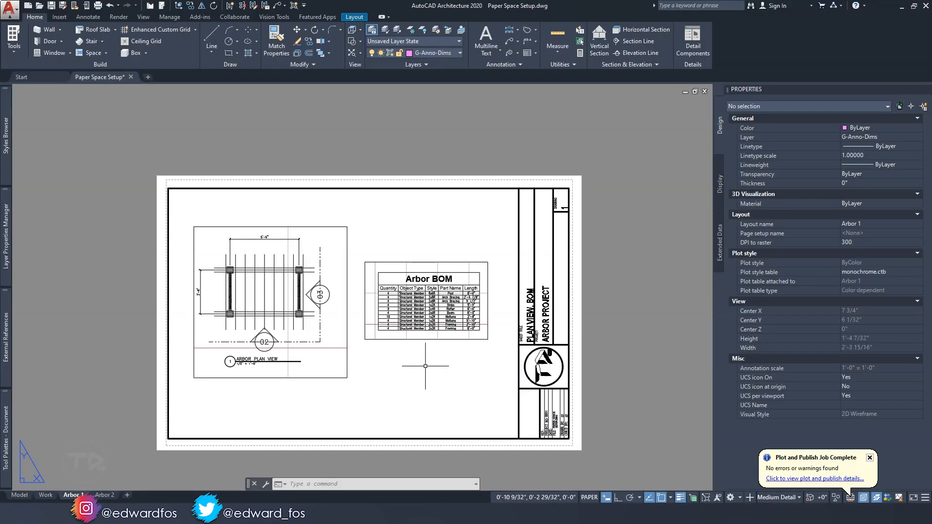
# In the Arbor 1 layout in AutoCAD, move the Arbor BOM viewport down to the lower edge of the drawing frame
pyautogui.click(425, 366)
pyautogui.click(369, 294)
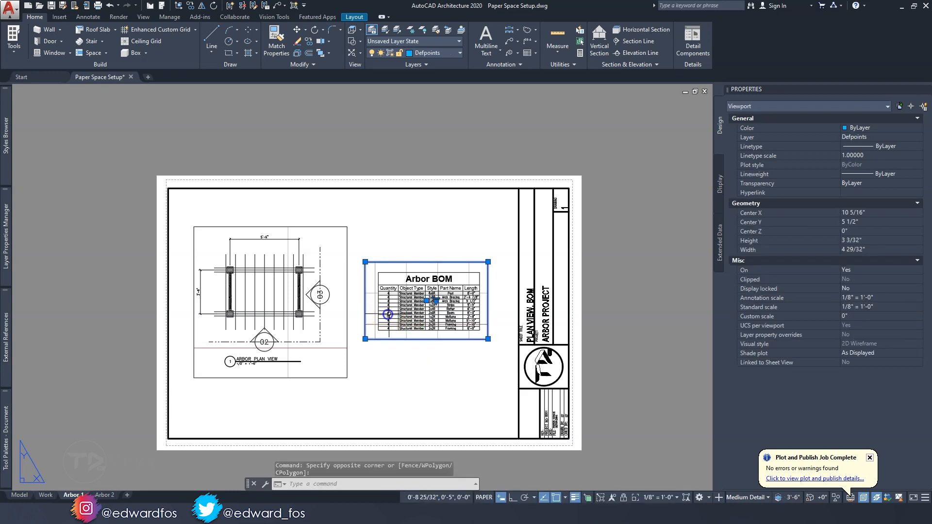
pyautogui.click(427, 301)
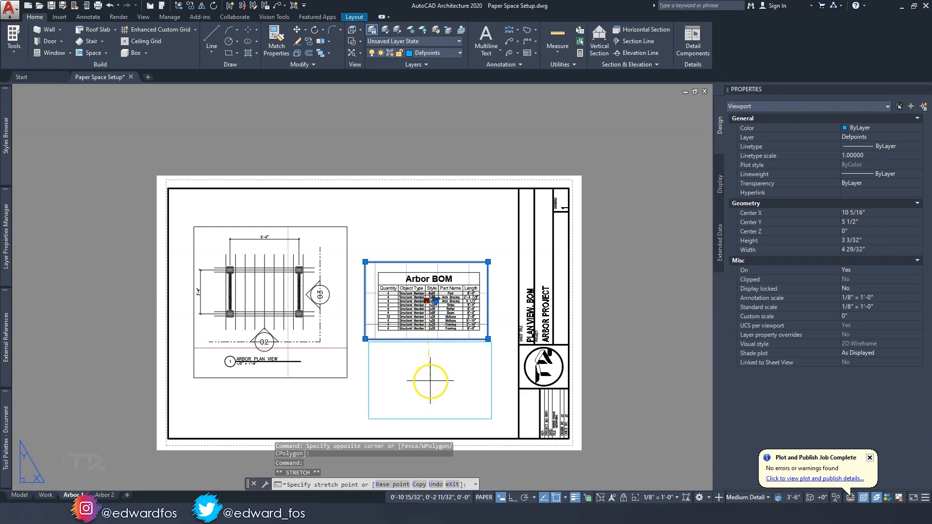
pyautogui.click(396, 314)
# Move the arbor plan view viewport to the right, directly above the Arbor BOM viewport
pyautogui.click(331, 291)
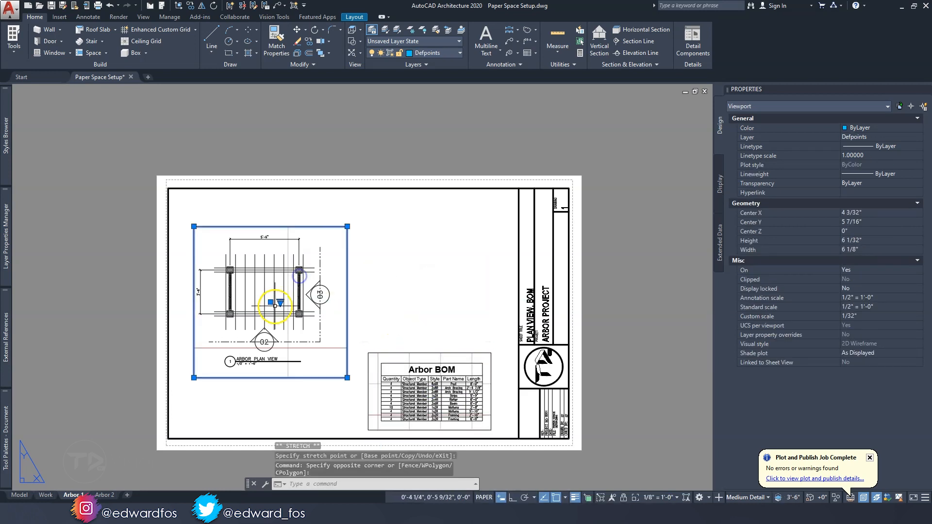
pyautogui.click(270, 302)
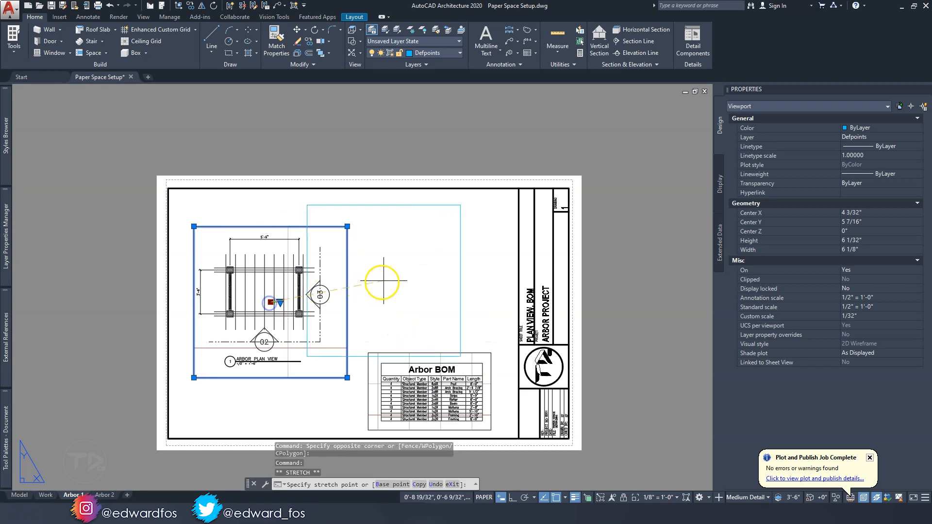
pyautogui.click(428, 271)
pyautogui.moveTo(302, 291); pyautogui.dragTo(322, 291, button='middle')
pyautogui.press('Escape')
pyautogui.press('Escape')
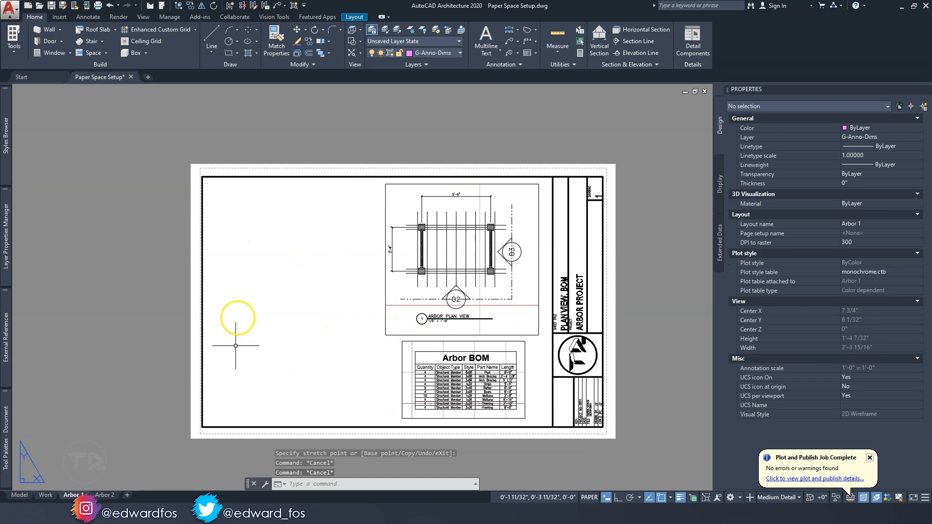
# Create an irregular six-sided polygonal viewport in the empty left half of the Arbor 1 drawing frame
pyautogui.click(354, 18)
pyautogui.click(64, 49)
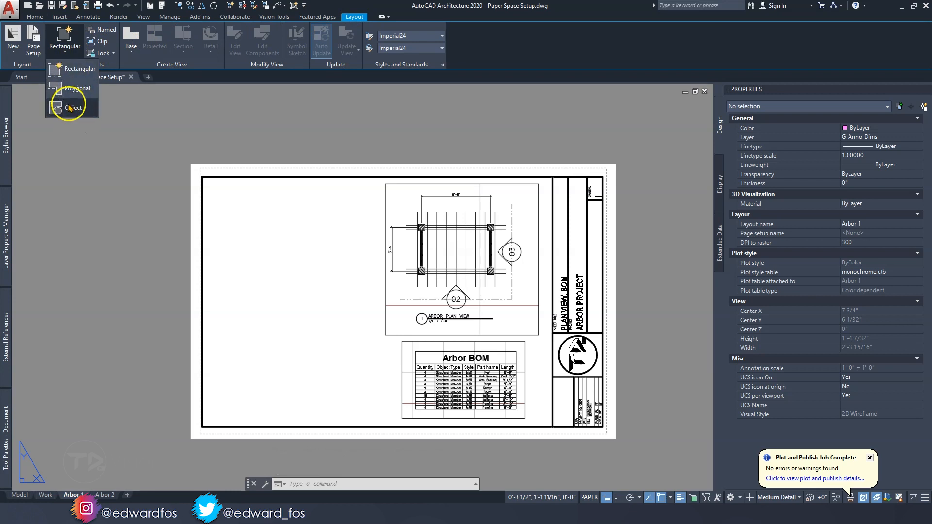
pyautogui.click(73, 87)
pyautogui.click(249, 248)
pyautogui.click(323, 216)
pyautogui.click(368, 277)
pyautogui.click(358, 376)
pyautogui.click(289, 394)
pyautogui.click(236, 360)
pyautogui.click(249, 248)
pyautogui.press('Return')
pyautogui.press('Escape')
pyautogui.press('Escape')
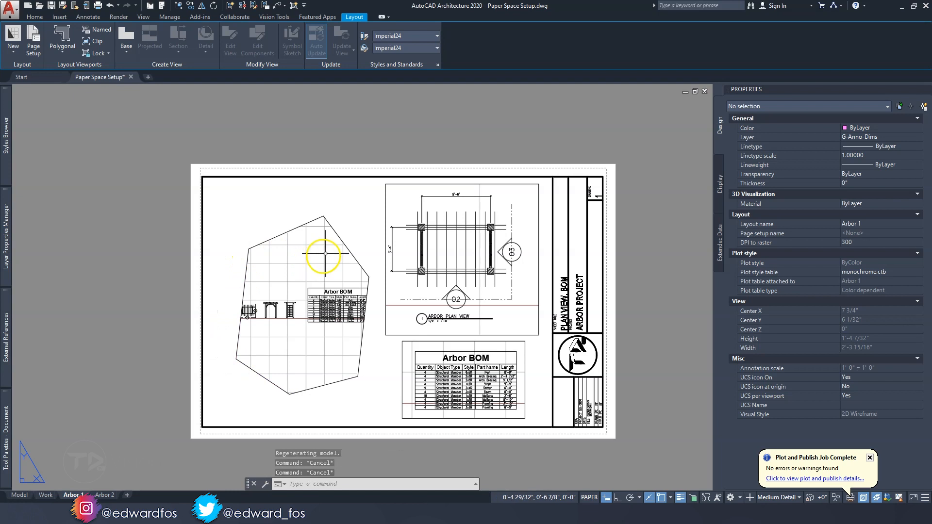
# Delete the irregular polygonal viewport from the Arbor 1 layout
pyautogui.click(361, 245)
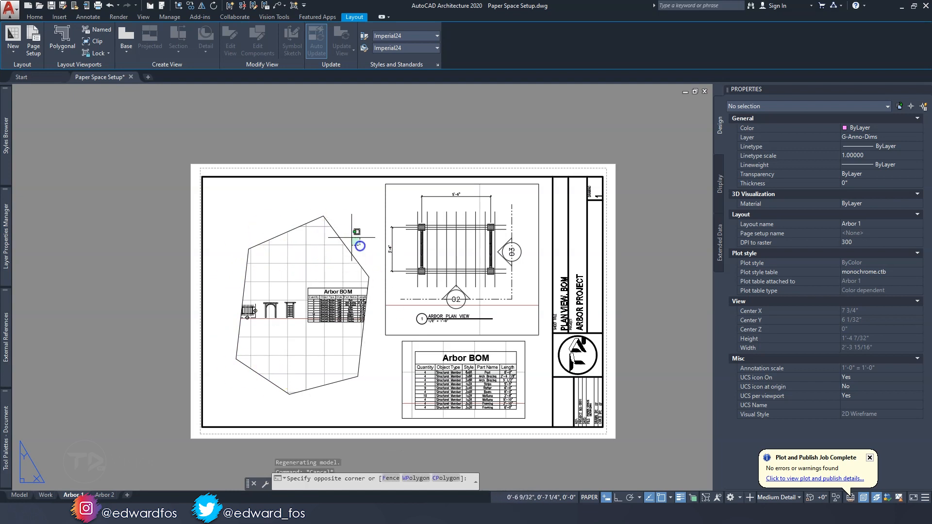
pyautogui.click(335, 223)
pyautogui.press('Delete')
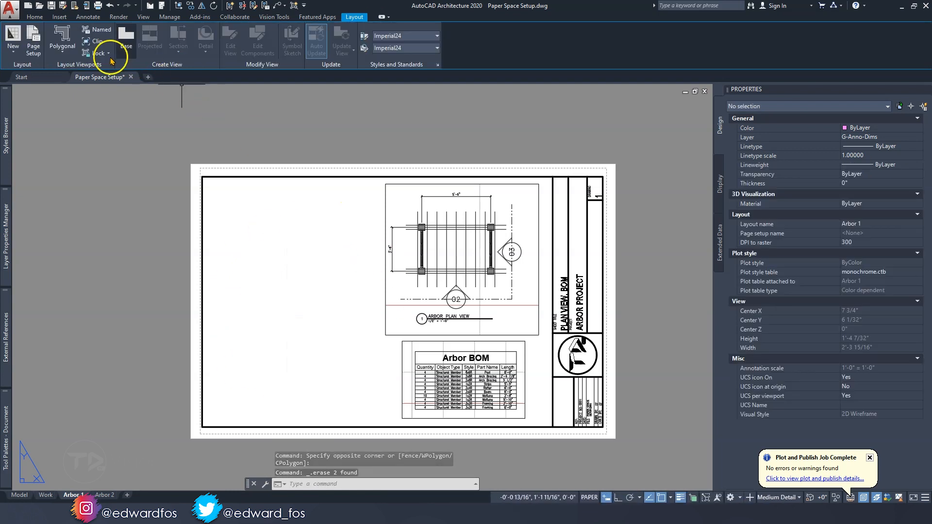
# Draw a circle with a radius of about 1 31/32 inches in the empty left half of the drawing frame
pyautogui.click(62, 49)
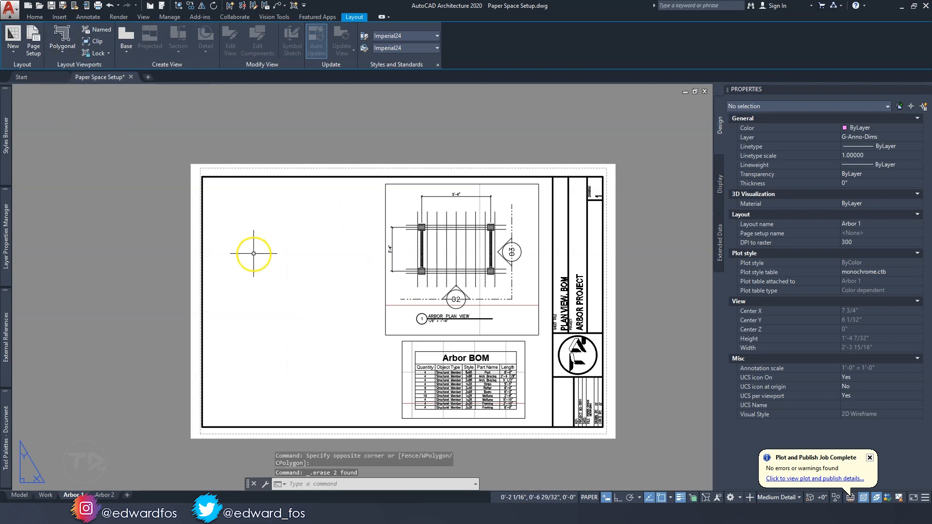
pyautogui.press('Escape')
pyautogui.press('Escape')
pyautogui.press('Return')
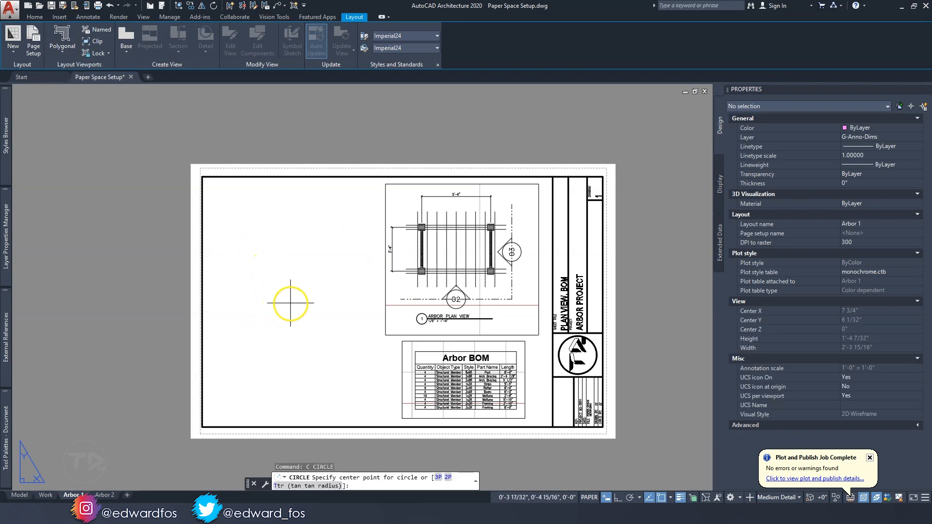
pyautogui.click(291, 302)
pyautogui.click(325, 337)
pyautogui.press('Escape')
pyautogui.click(301, 254)
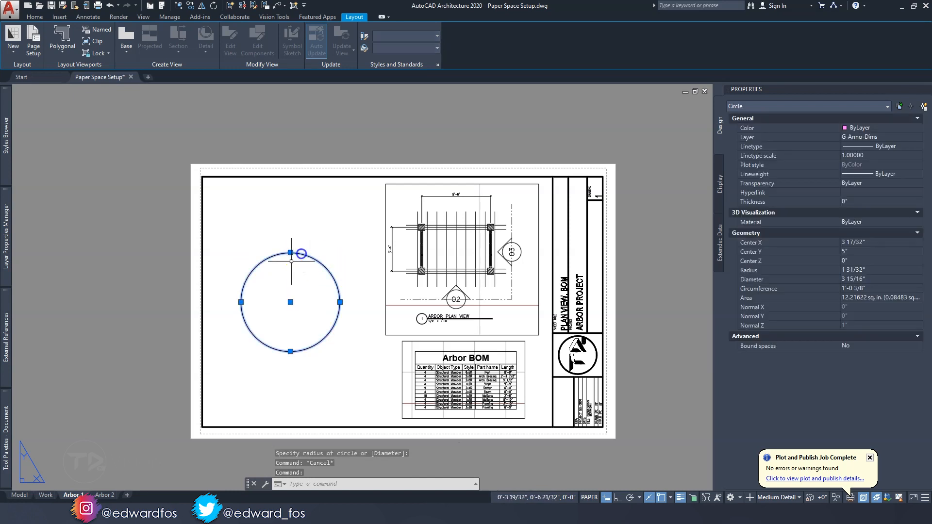
pyautogui.press('Escape')
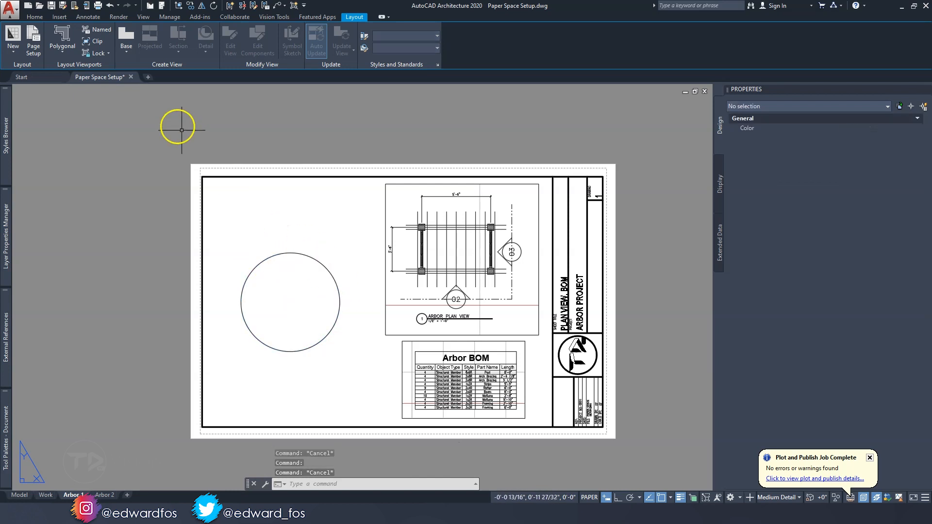
# Convert the circle into a viewport with the Object viewport command
pyautogui.click(62, 51)
pyautogui.click(77, 110)
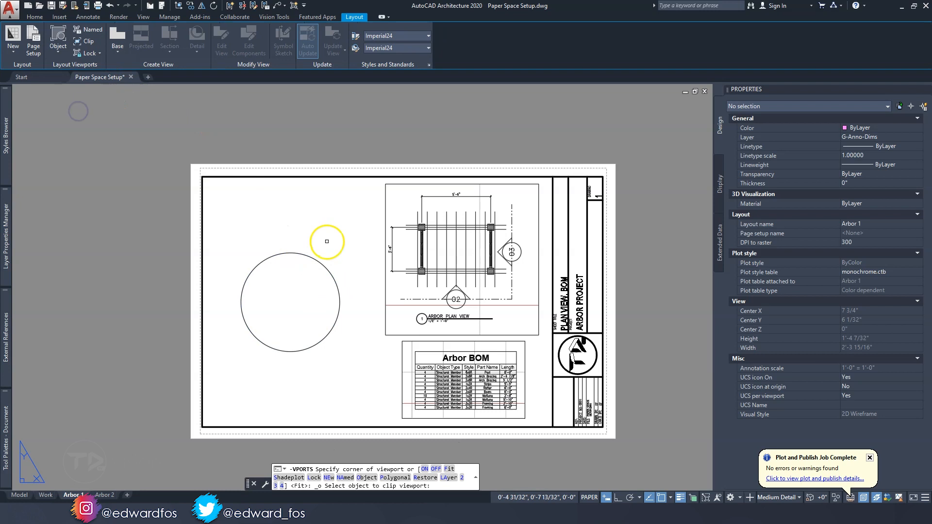
pyautogui.click(318, 261)
pyautogui.press('Escape')
pyautogui.press('Escape')
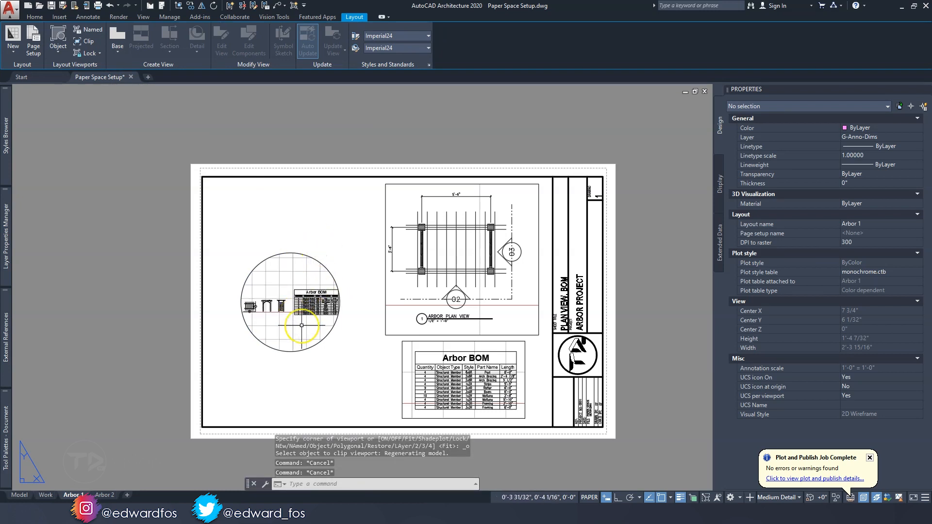
# Delete the circular viewport from the Arbor 1 layout
pyautogui.scroll(2, 301, 325)
pyautogui.scroll(-2, 301, 323)
pyautogui.click(339, 355)
pyautogui.click(316, 332)
pyautogui.press('Delete')
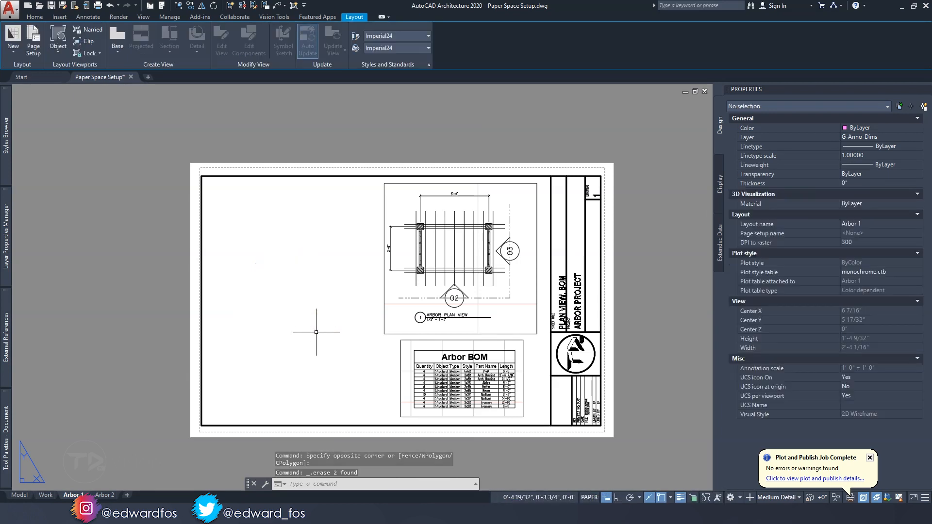
# Create a rectangular viewport about 5 15/16 inches wide and 8 9/16 inches high in the left half of the drawing frame
pyautogui.click(58, 49)
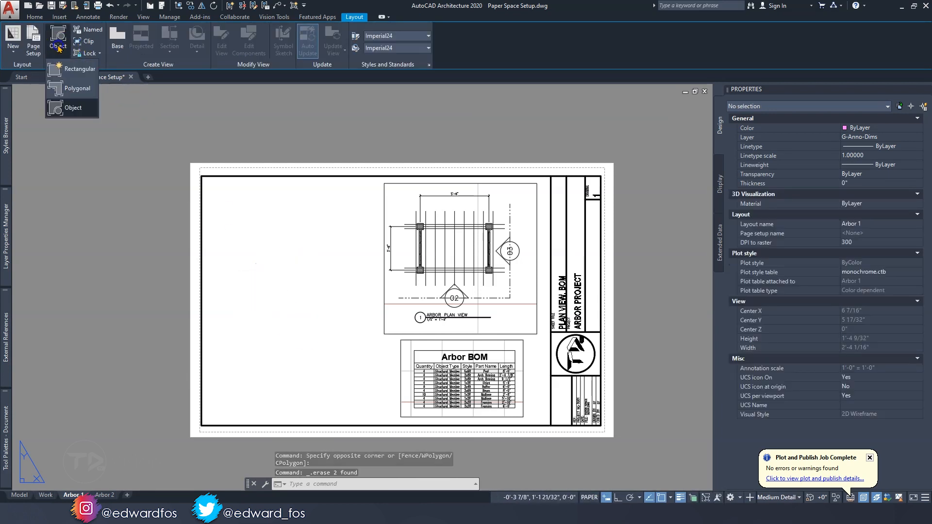
pyautogui.click(68, 68)
pyautogui.click(226, 212)
pyautogui.click(367, 408)
pyautogui.press('Escape')
pyautogui.press('Escape')
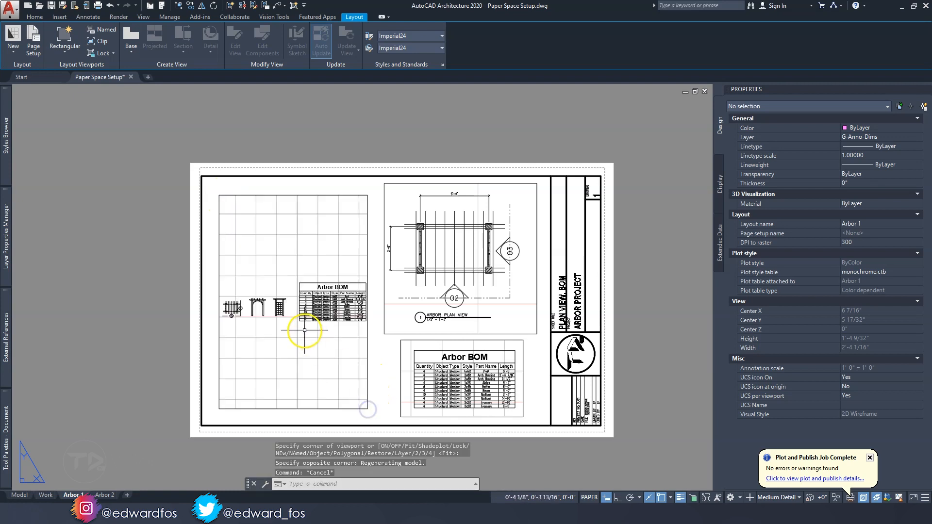
# Show the 3D arbor in the new viewport from the SW Isometric view with the Conceptual visual style
pyautogui.doubleClick(278, 324)
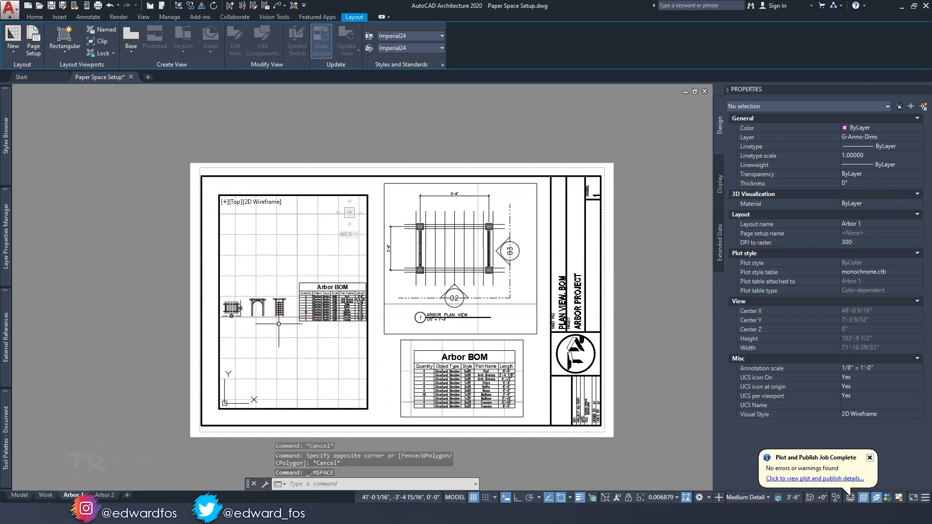
pyautogui.scroll(6, 248, 311)
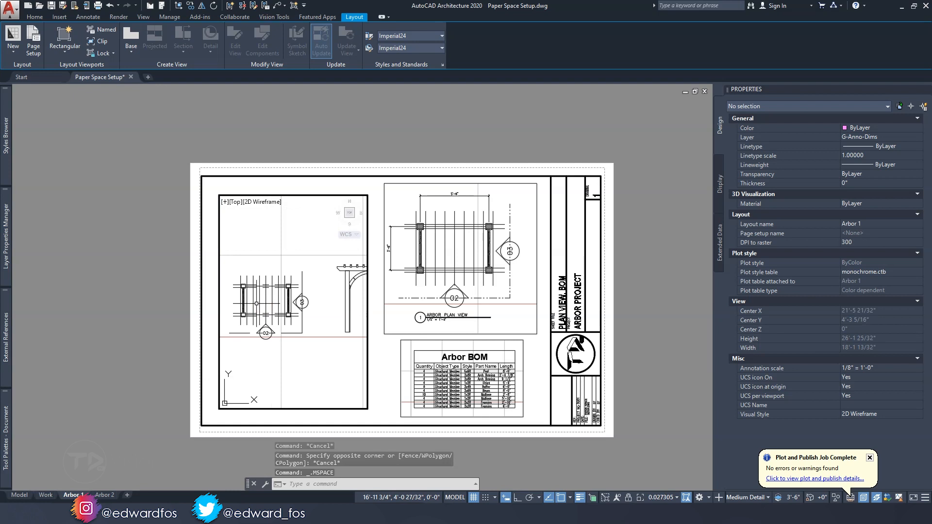
pyautogui.press('Escape')
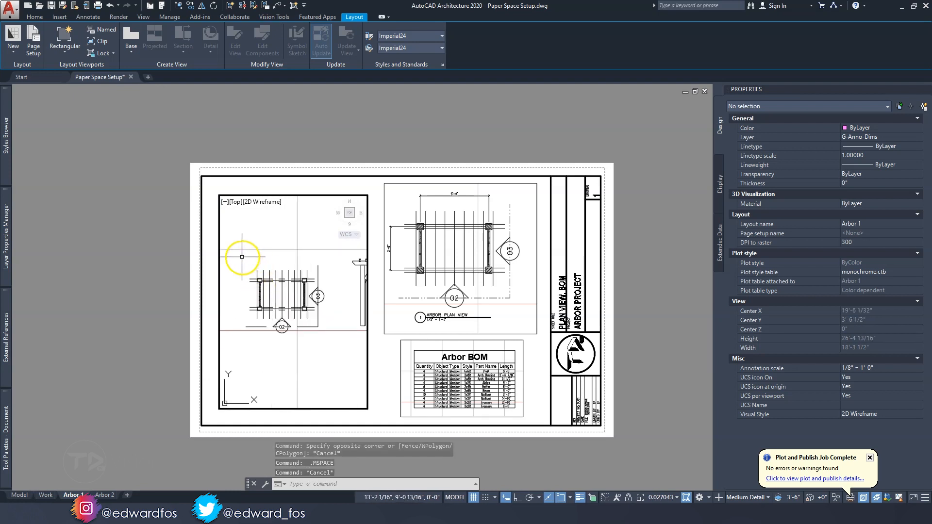
pyautogui.click(242, 257)
pyautogui.click(323, 331)
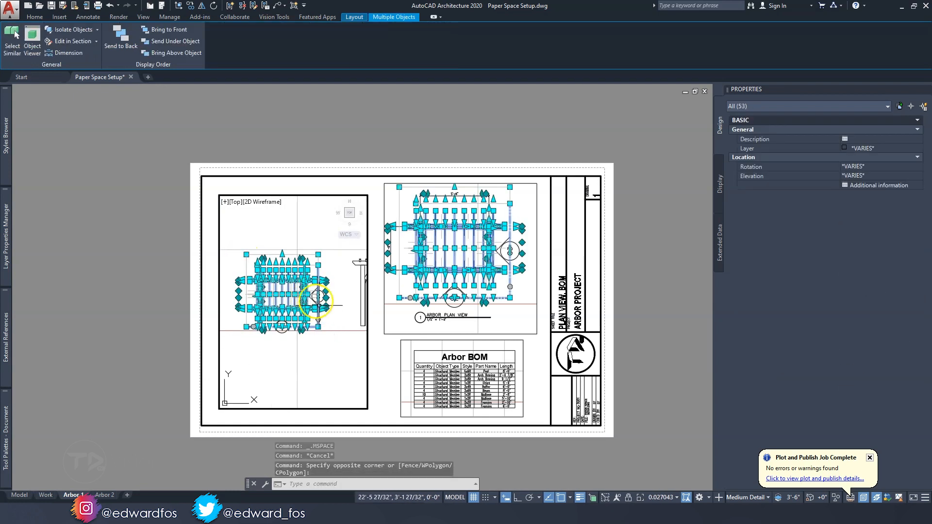
pyautogui.click(235, 201)
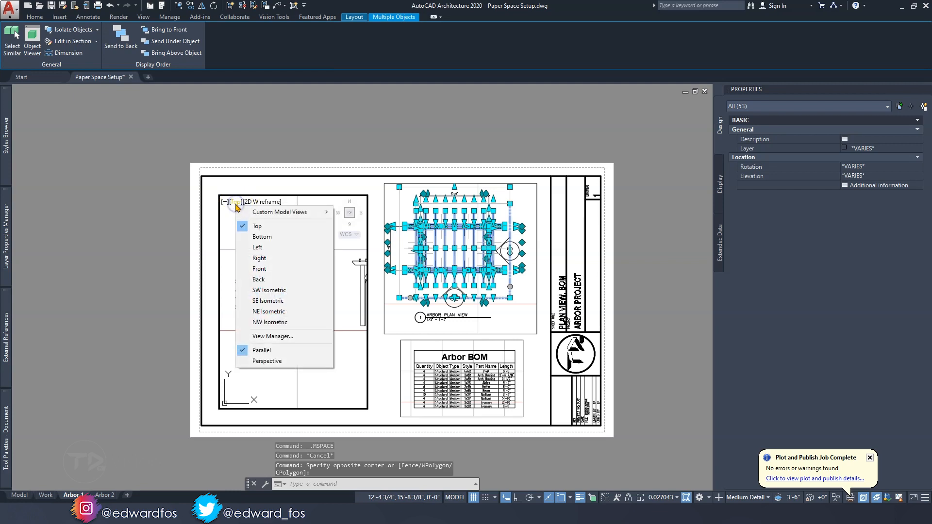
pyautogui.click(273, 290)
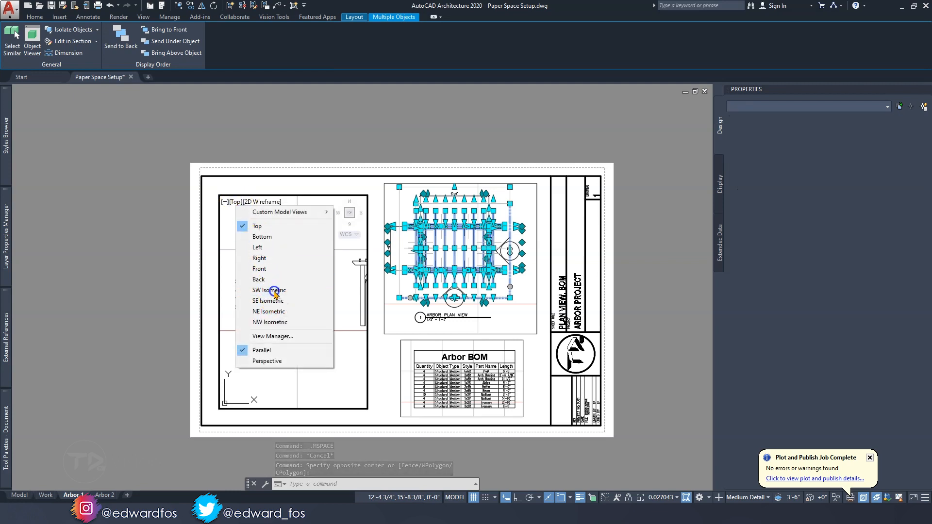
pyautogui.moveTo(250, 330); pyautogui.dragTo(290, 285, button='middle')
pyautogui.scroll(8, 292, 291)
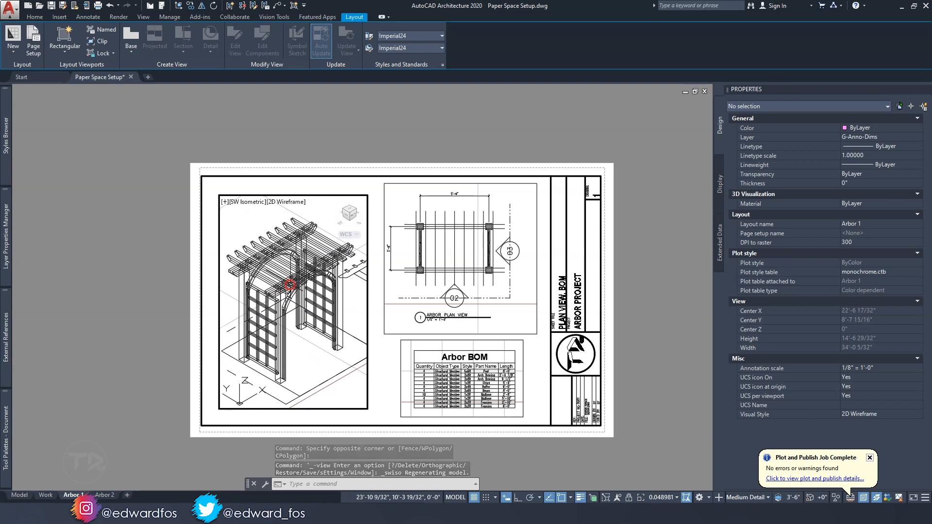
pyautogui.click(288, 203)
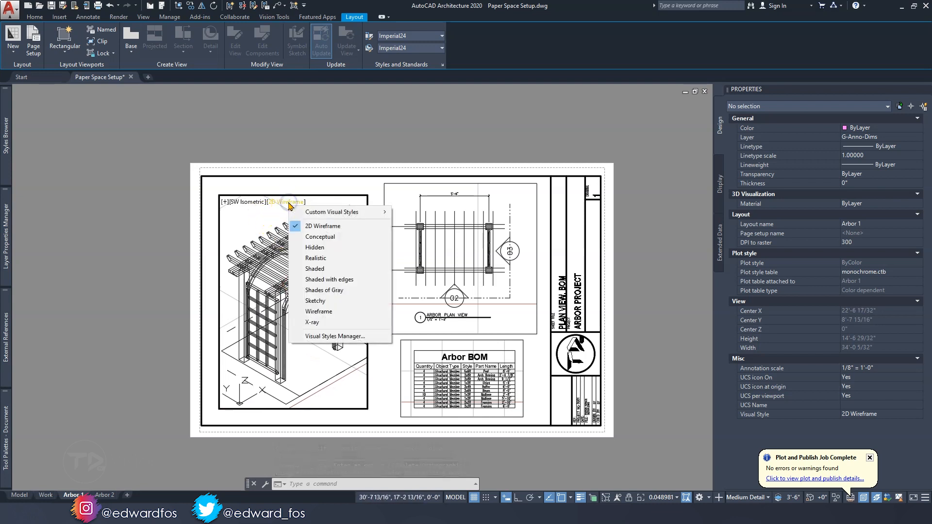
pyautogui.click(319, 237)
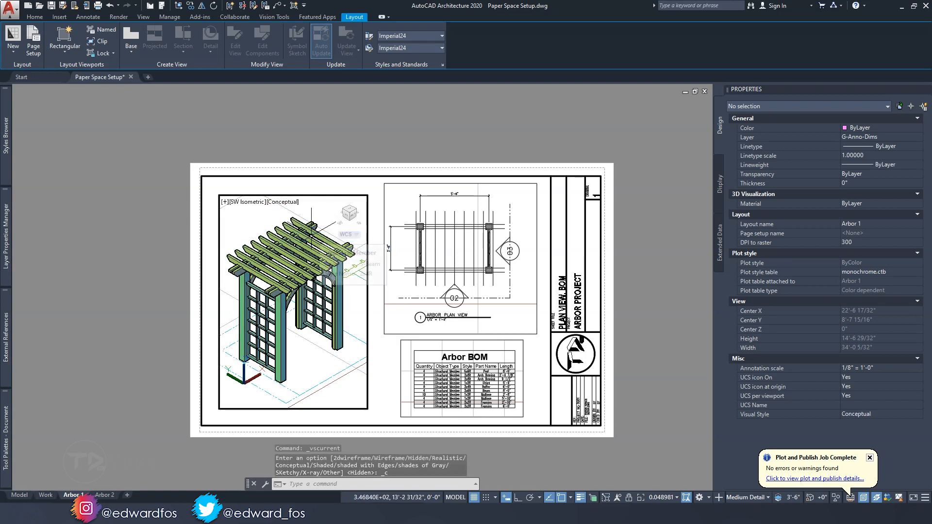
# Turn off the elevation mark and elevation line layers in the isometric viewport with LAYOFF, and return to paper space
pyautogui.click(34, 17)
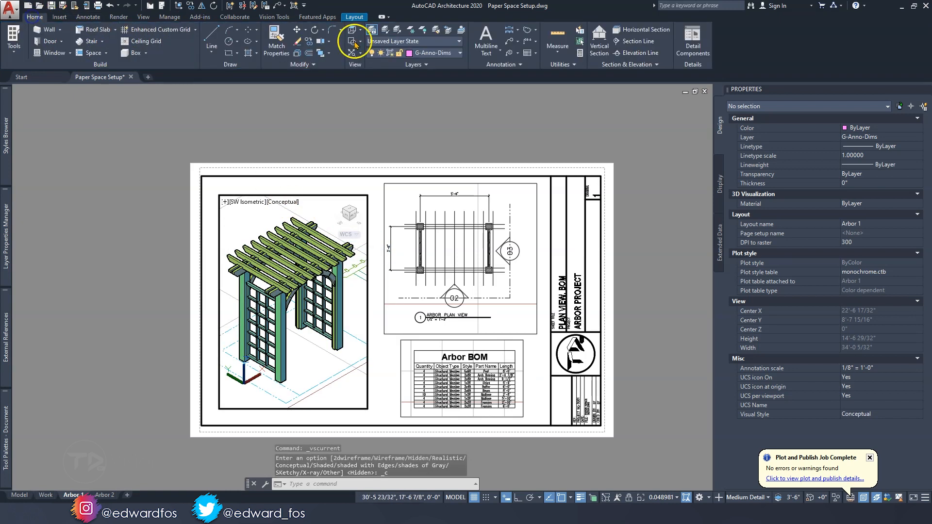
pyautogui.click(426, 31)
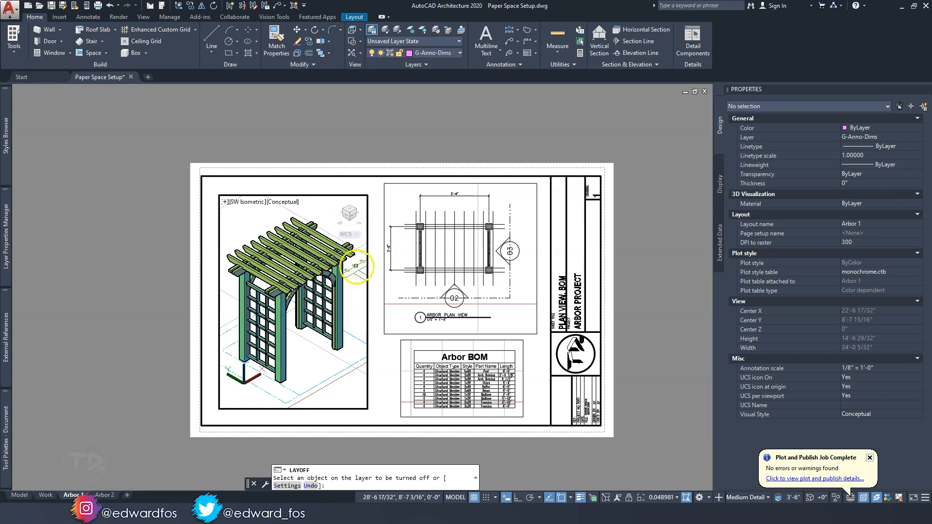
pyautogui.click(356, 266)
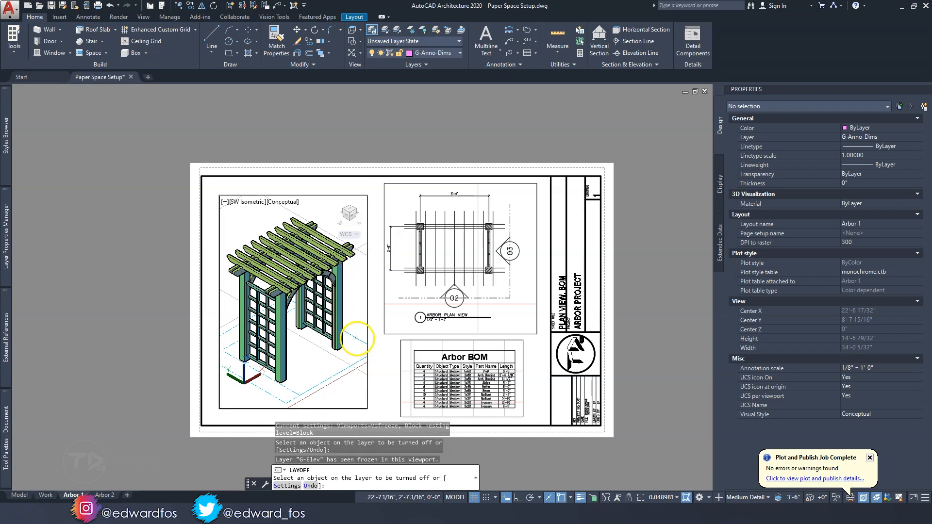
pyautogui.click(357, 334)
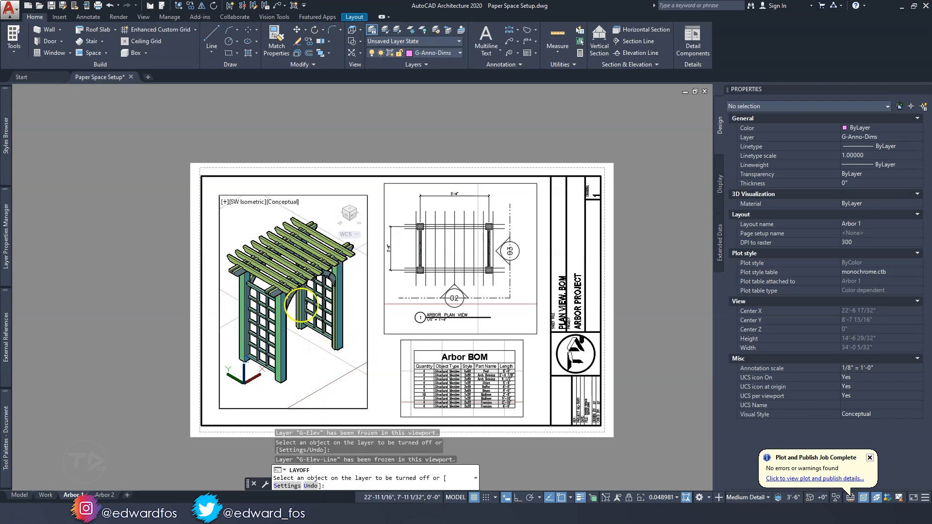
pyautogui.press('Escape')
pyautogui.press('Escape')
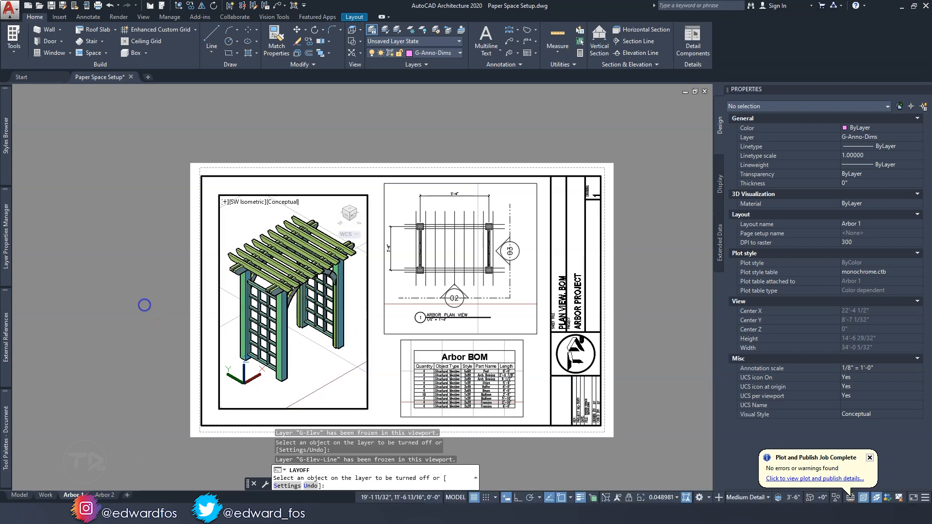
pyautogui.doubleClick(144, 304)
# Set the isometric arbor viewport's scale to 3/4" = 1'-0"
pyautogui.click(326, 408)
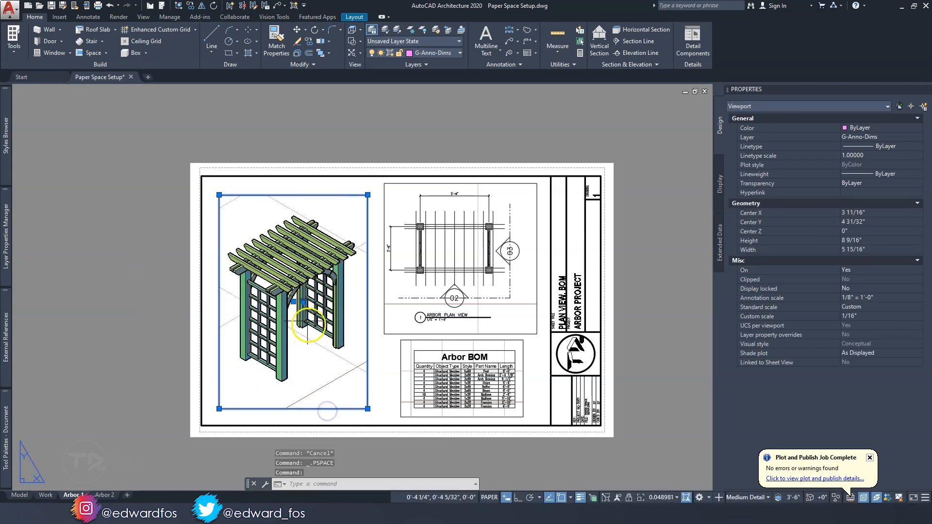
pyautogui.click(303, 301)
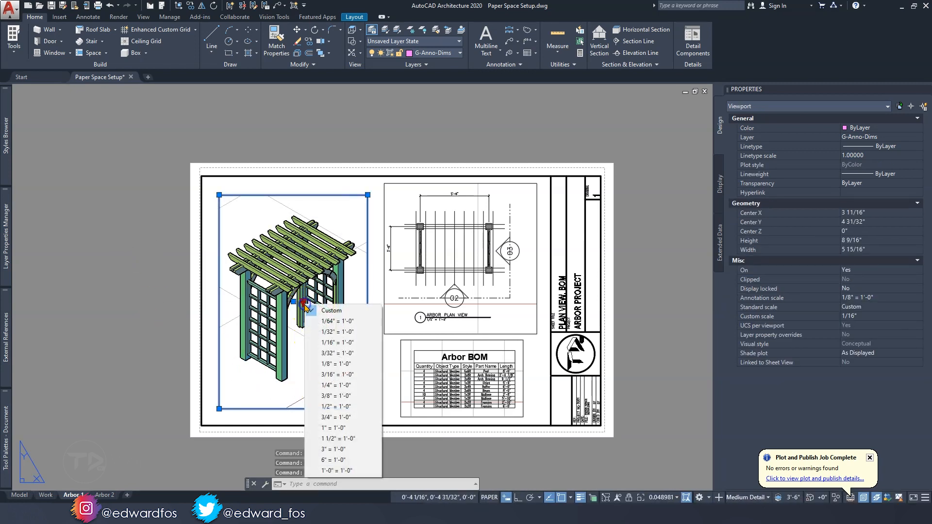
pyautogui.click(337, 408)
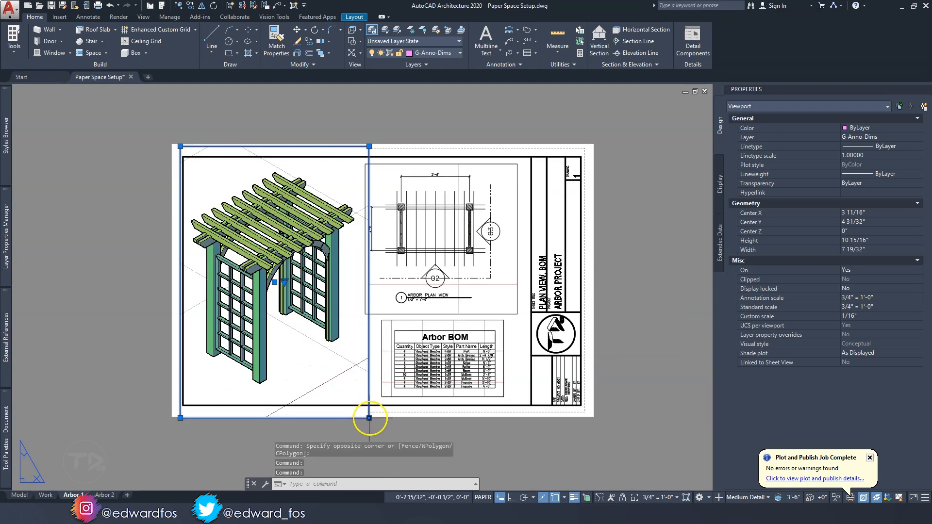
# Resize the isometric viewport to about 6 27/32 by 9 17/32 inches, with its upper left corner on the drawing frame's corner
pyautogui.click(369, 418)
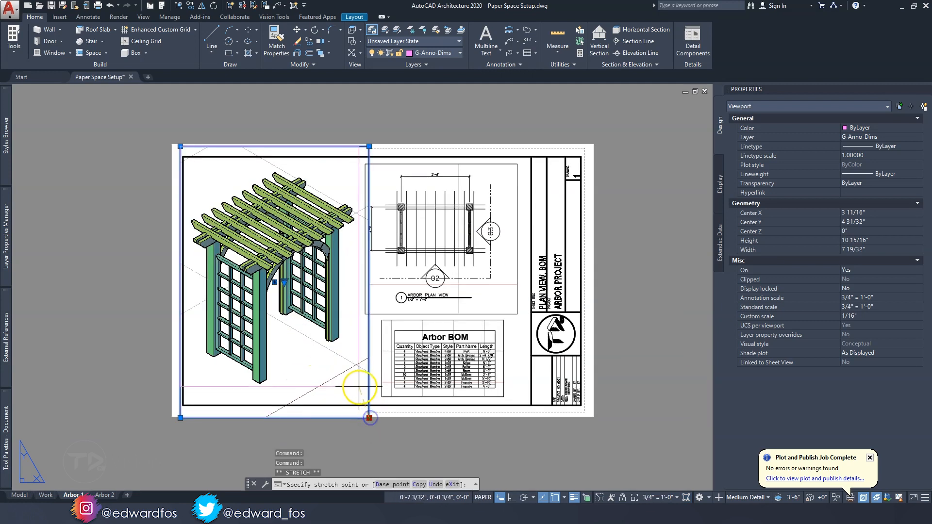
pyautogui.click(353, 393)
pyautogui.click(353, 394)
pyautogui.click(180, 146)
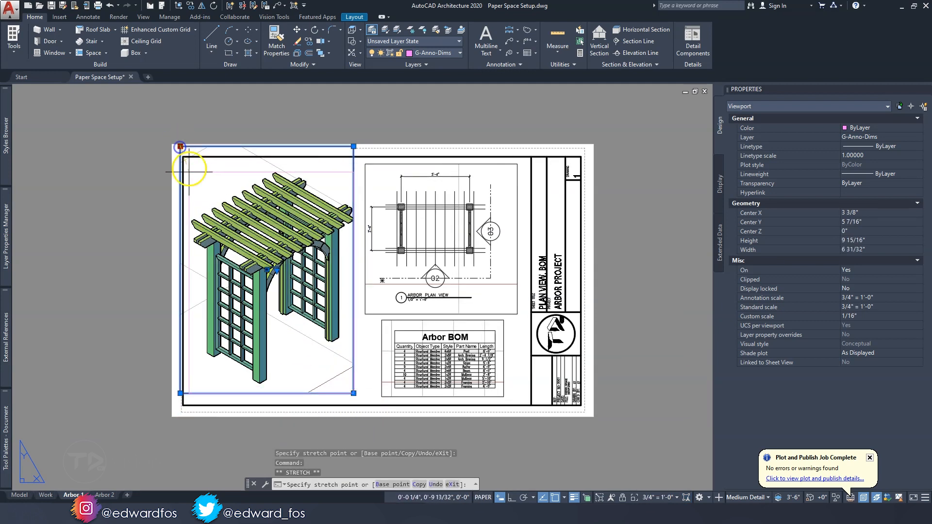
pyautogui.click(183, 156)
pyautogui.press('Escape')
pyautogui.press('Escape')
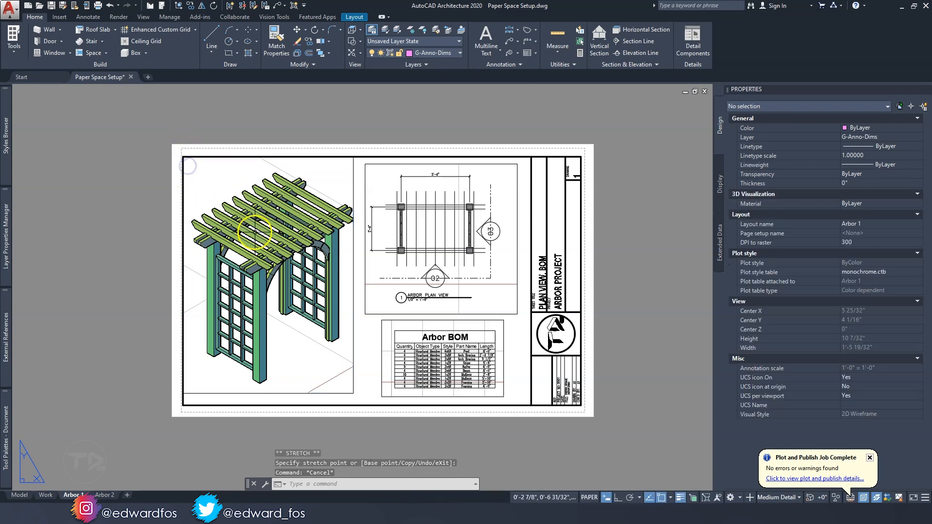
# Change the layer assigned to the isometric arbor viewport
pyautogui.click(365, 358)
pyautogui.click(337, 337)
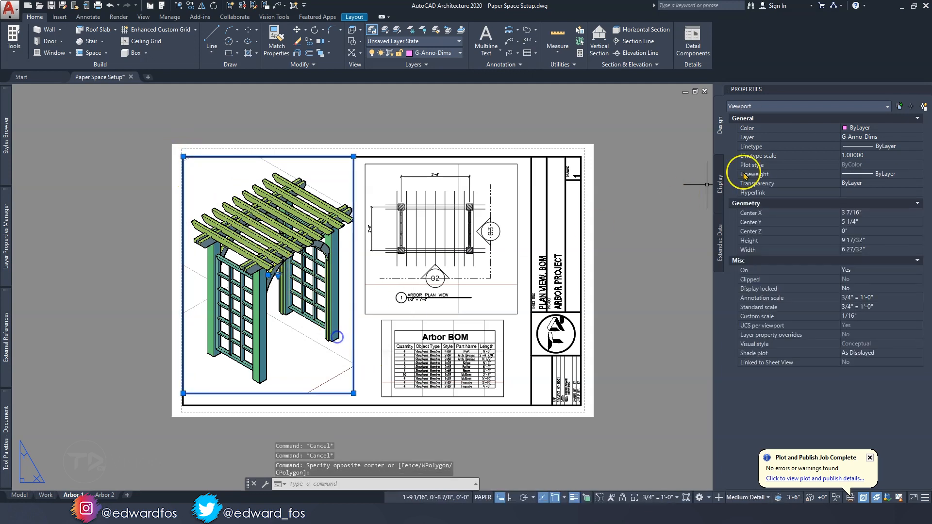
pyautogui.click(867, 137)
pyautogui.click(868, 205)
pyautogui.press('Escape')
pyautogui.moveTo(355, 340); pyautogui.dragTo(323, 312, button='middle')
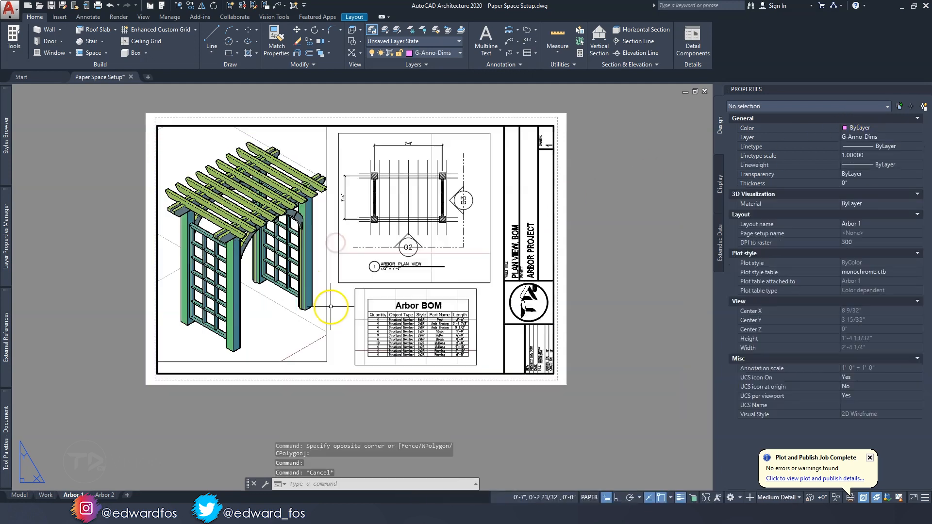
pyautogui.click(323, 312)
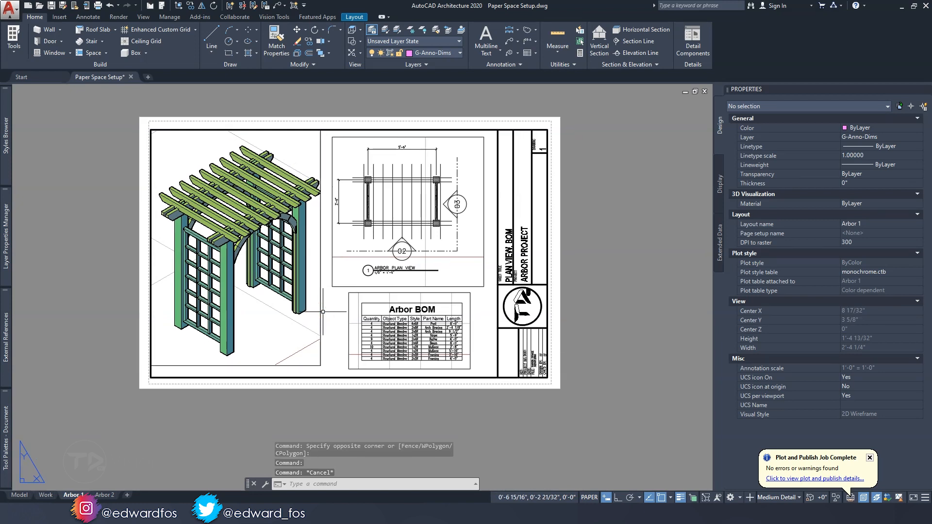
# Start the PUBLISH command and remove the Model and Work sheets from the sheet list
pyautogui.write('PUB')
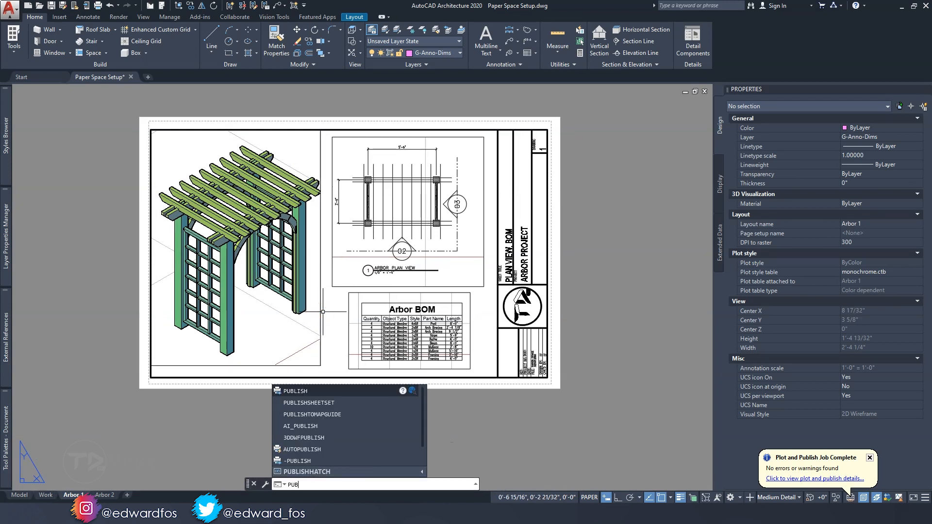
pyautogui.press('Return')
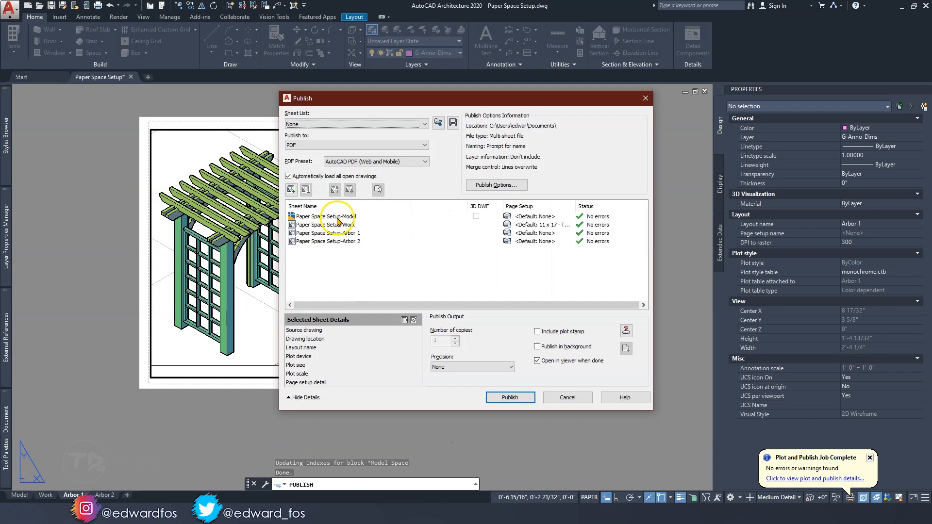
pyautogui.click(325, 216)
pyautogui.keyDown('shift'); pyautogui.click(338, 225); pyautogui.keyUp('shift')
pyautogui.click(306, 189)
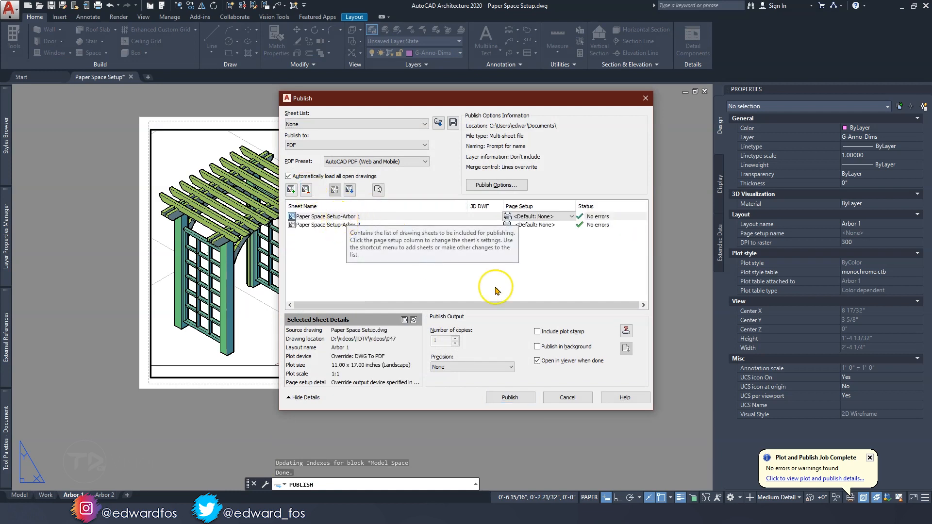
# Publish the Arbor 1 and Arbor 2 sheets to the desktop as Paper Space Setup.pdf, replacing the existing file
pyautogui.click(515, 397)
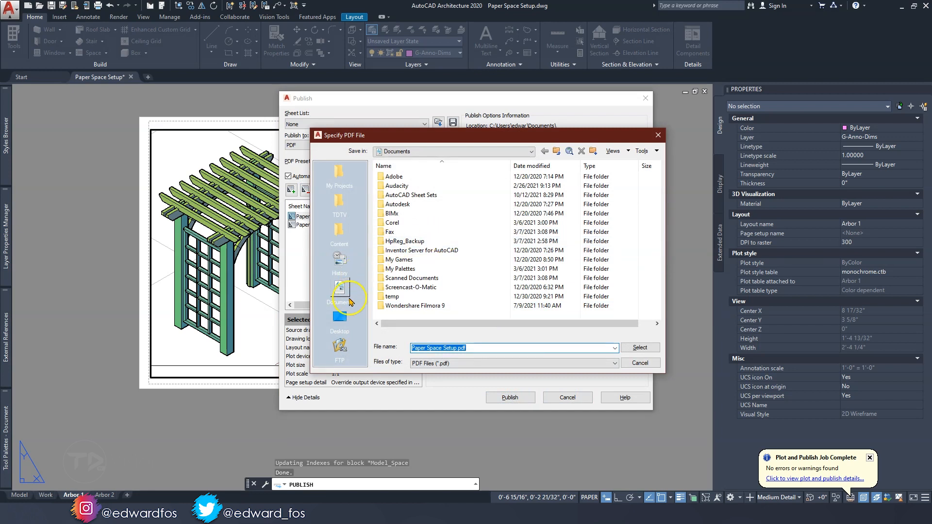
pyautogui.click(341, 318)
pyautogui.click(410, 270)
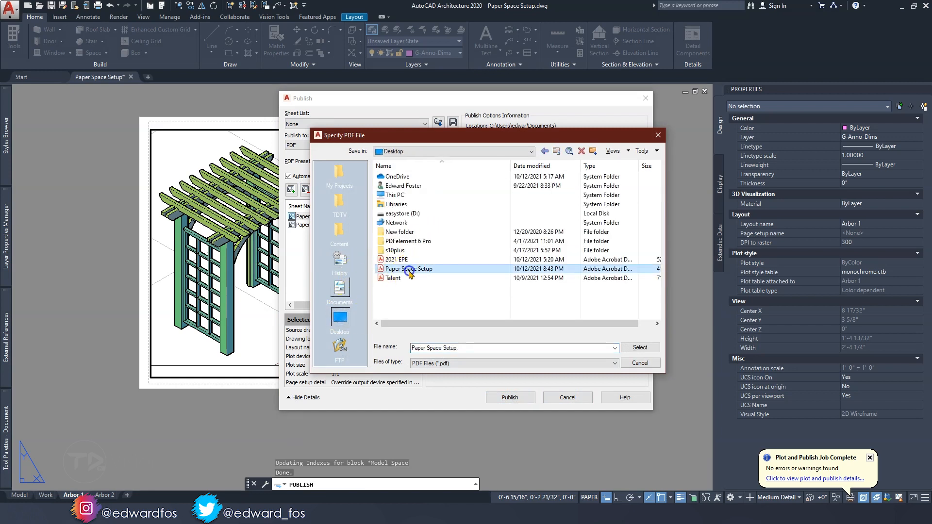
pyautogui.click(639, 347)
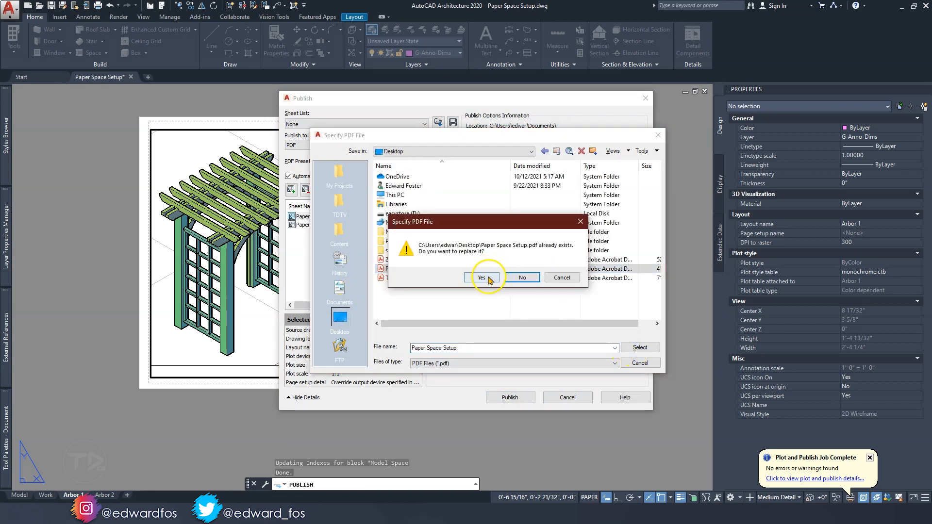
pyautogui.click(485, 275)
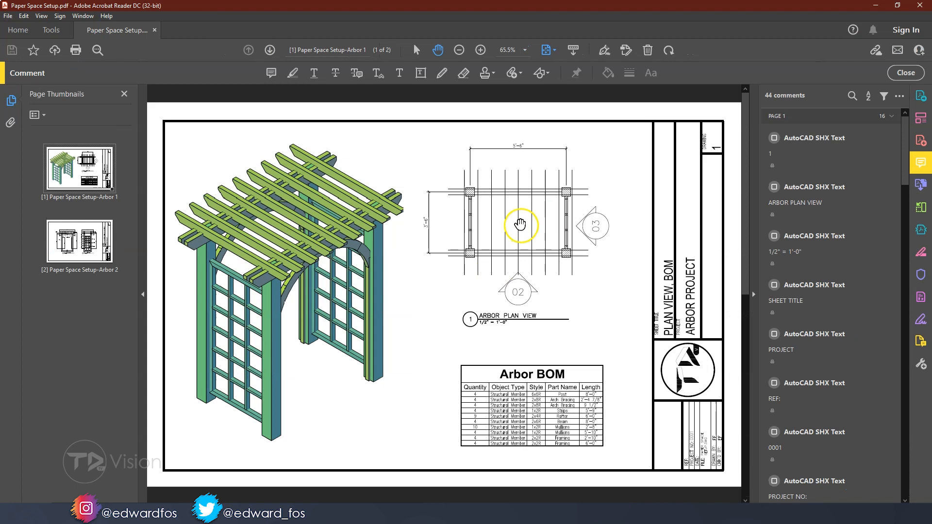
# Close the PDF's commenting tools and review both published arbor sheets in full screen, ending back on the first sheet
pyautogui.click(905, 72)
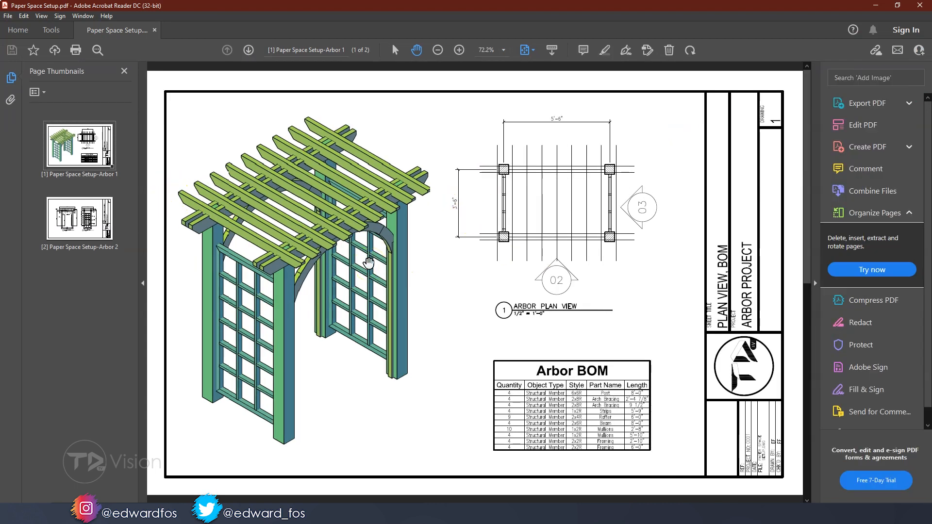
pyautogui.hotkey('ctrl', 'l')
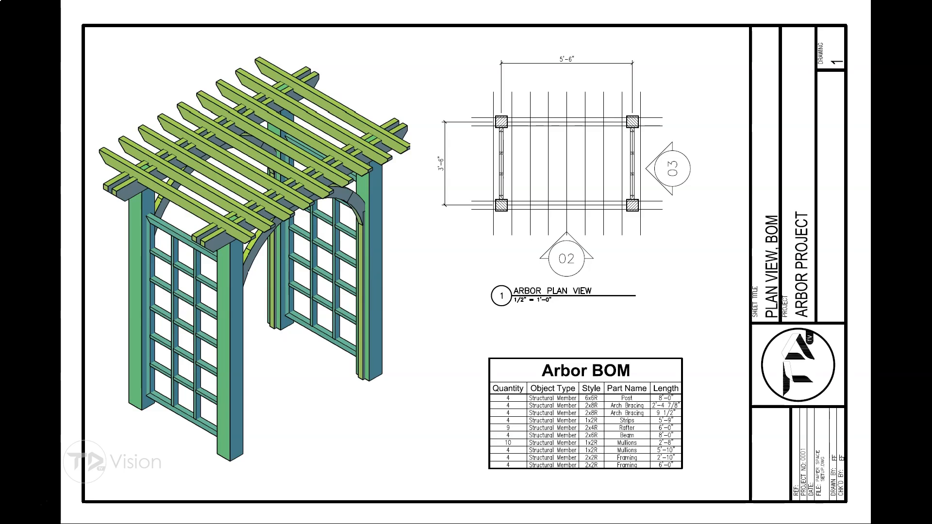
pyautogui.click(387, 270)
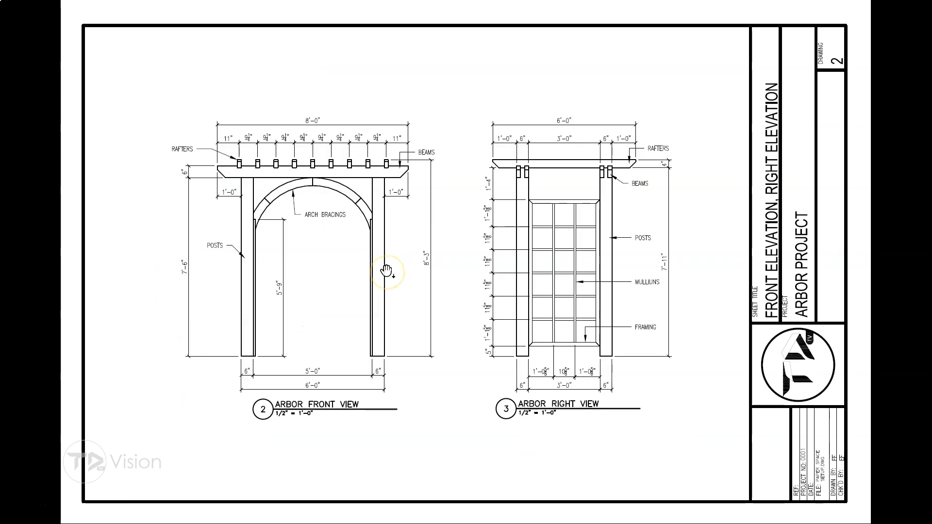
pyautogui.rightClick(387, 271)
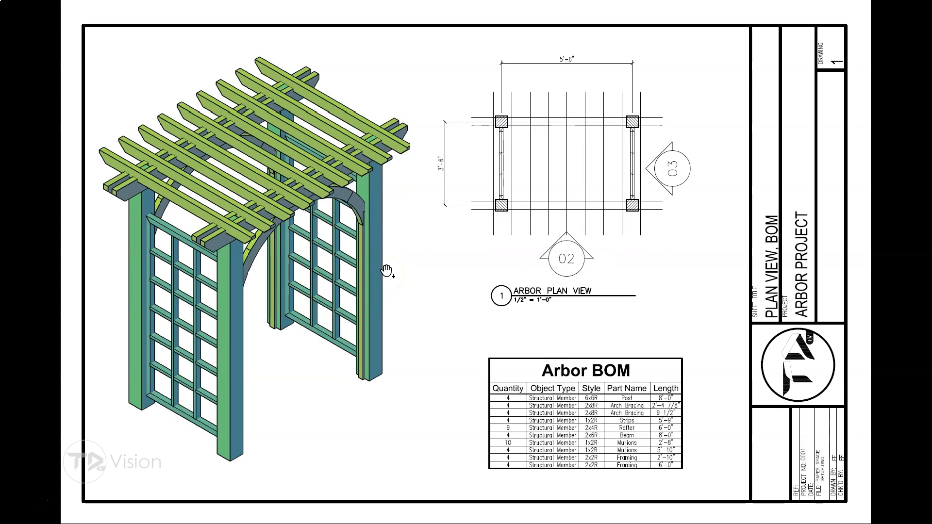